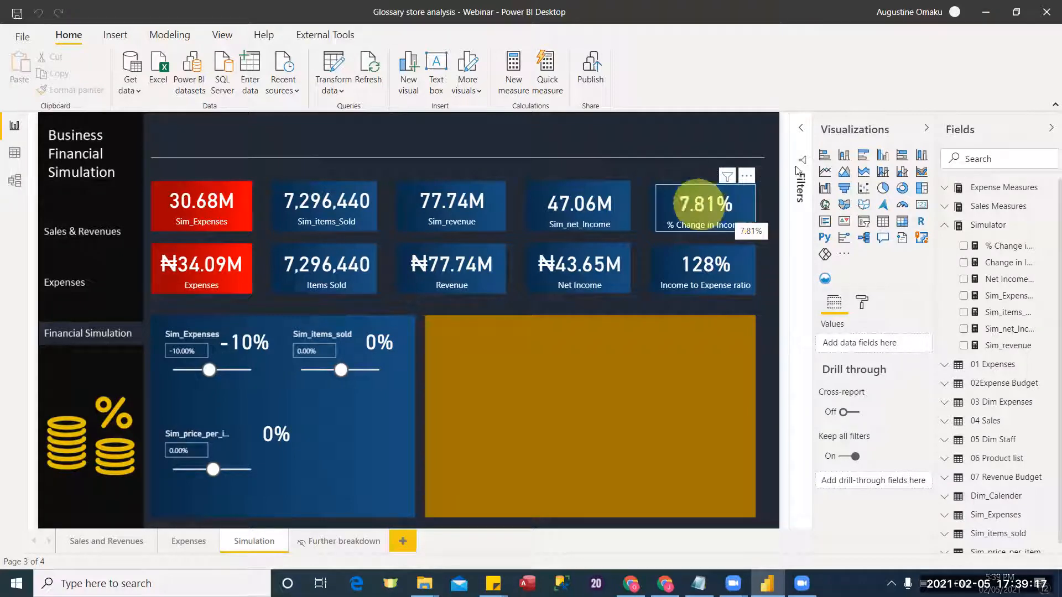
# Step: Duplicate the % Change in Income card and place the copy above the original
pyautogui.click(741, 205)
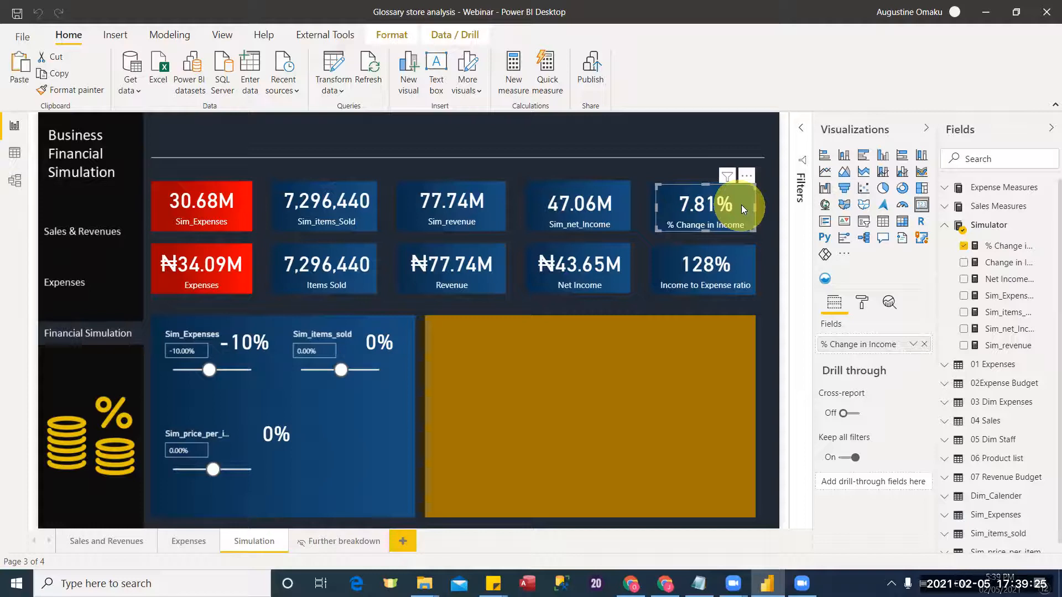
pyautogui.hotkey('ctrl', 'v')
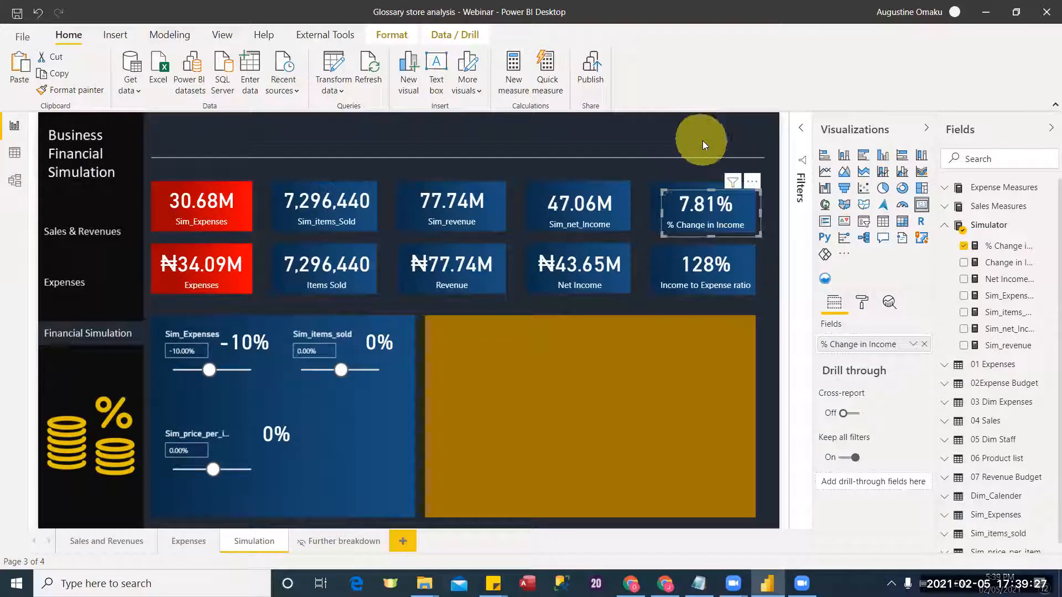
pyautogui.moveTo(719, 206); pyautogui.dragTo(697, 138)
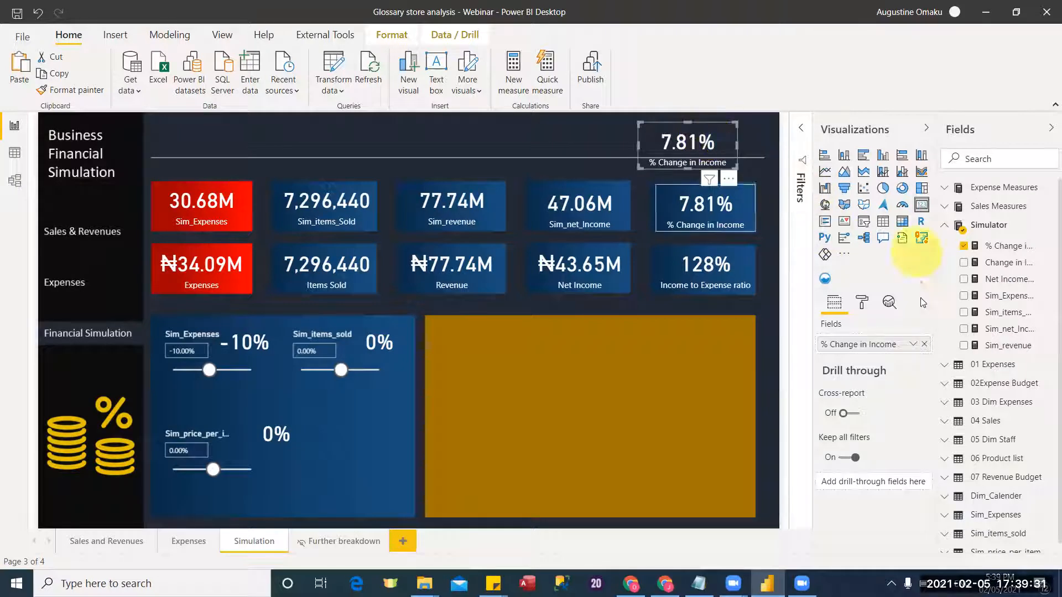
# Step: Replace the copied card's field with the Net Income KPI measure from the Simulator table
pyautogui.click(923, 345)
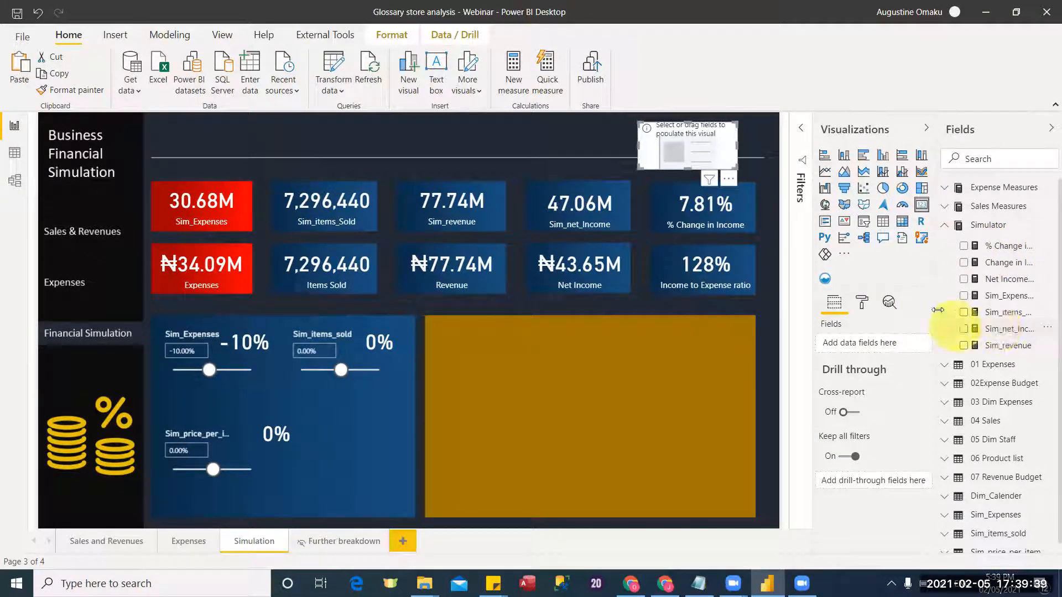
pyautogui.moveTo(932, 312); pyautogui.dragTo(864, 329)
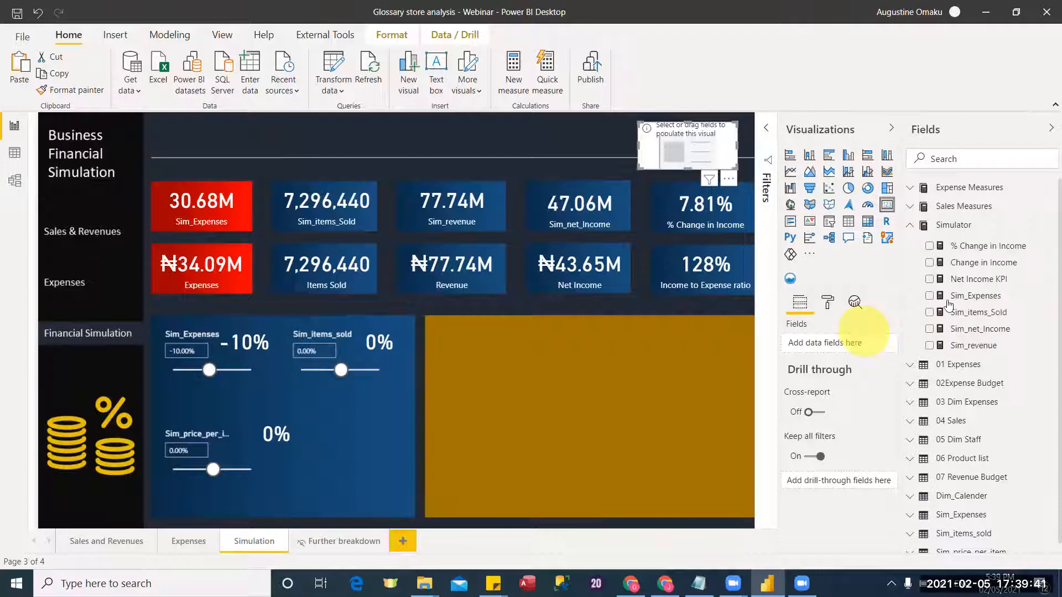
pyautogui.moveTo(968, 282); pyautogui.dragTo(822, 353)
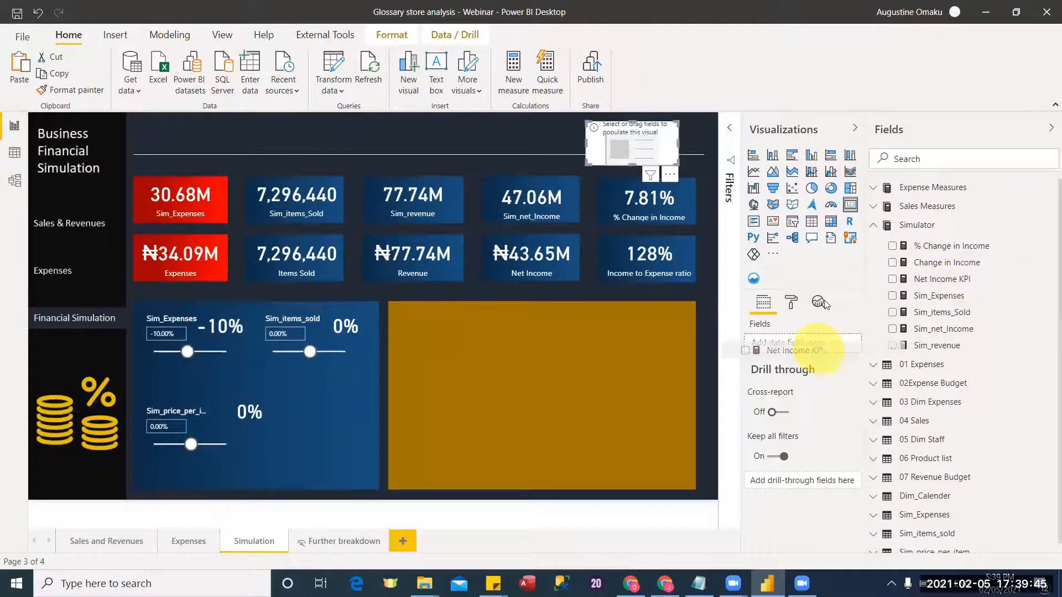
pyautogui.click(871, 228)
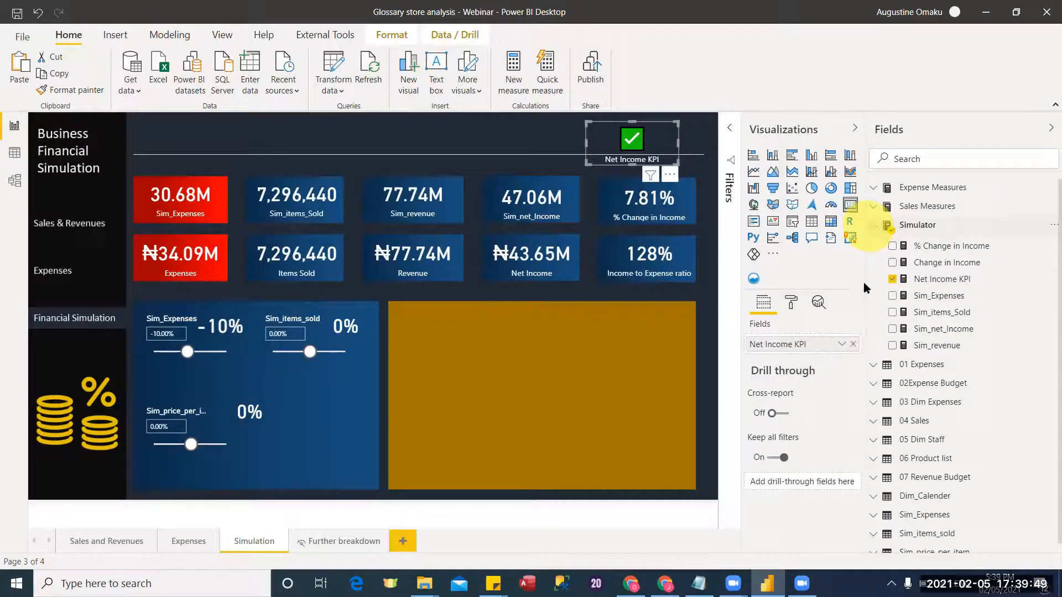
pyautogui.moveTo(865, 292); pyautogui.dragTo(974, 321)
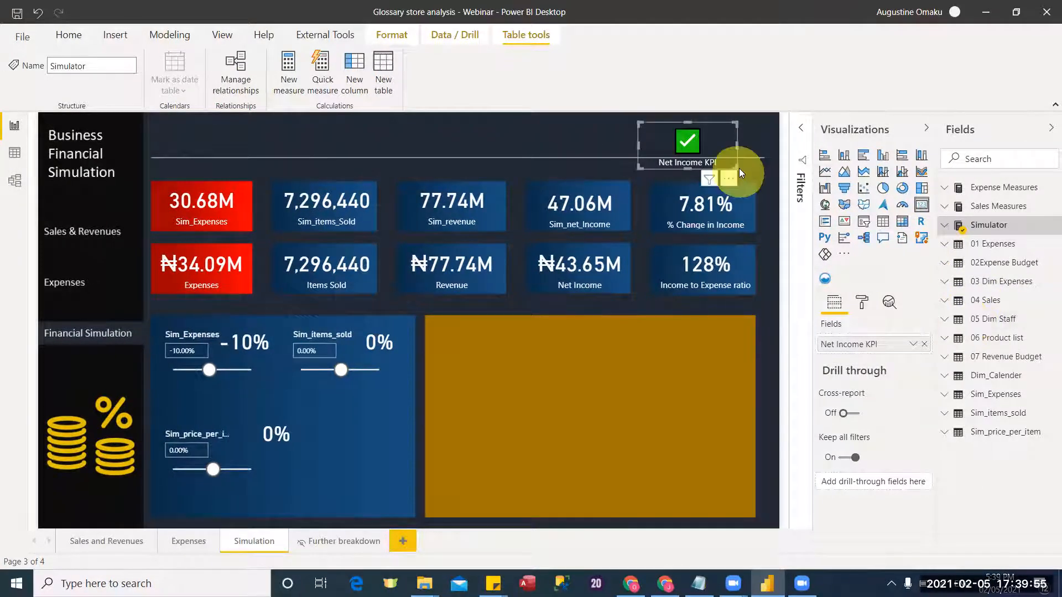
# Step: Shrink the Net Income KPI card and turn off its category label
pyautogui.moveTo(736, 167); pyautogui.dragTo(705, 156)
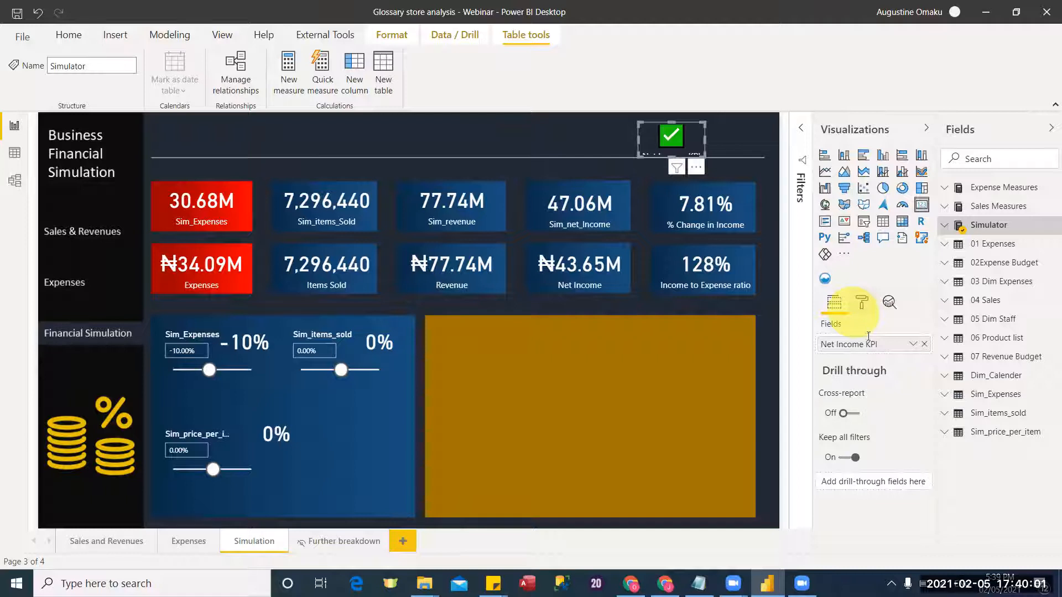
pyautogui.click(861, 304)
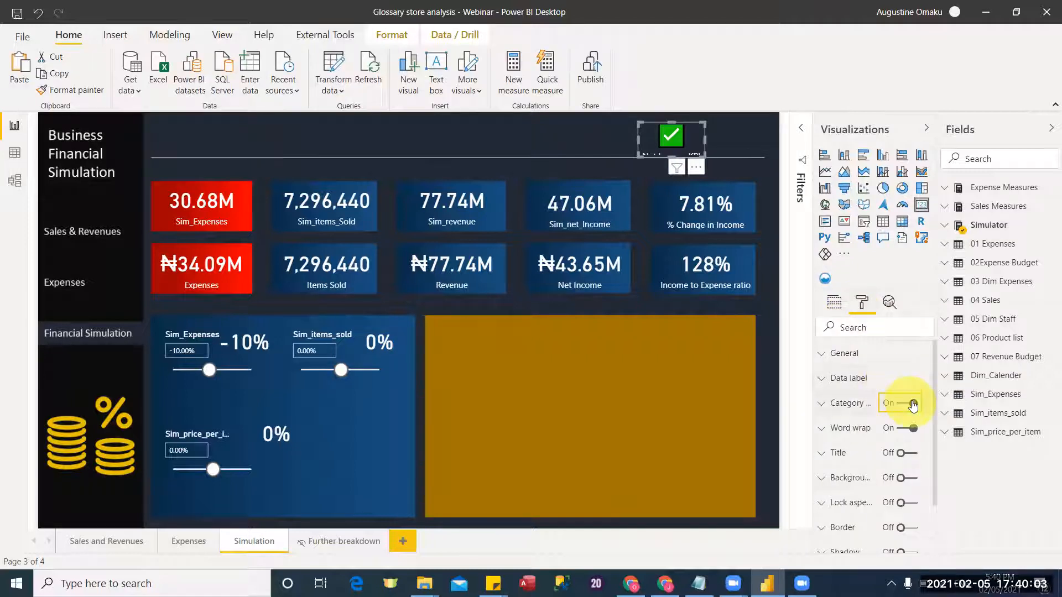
pyautogui.click(912, 405)
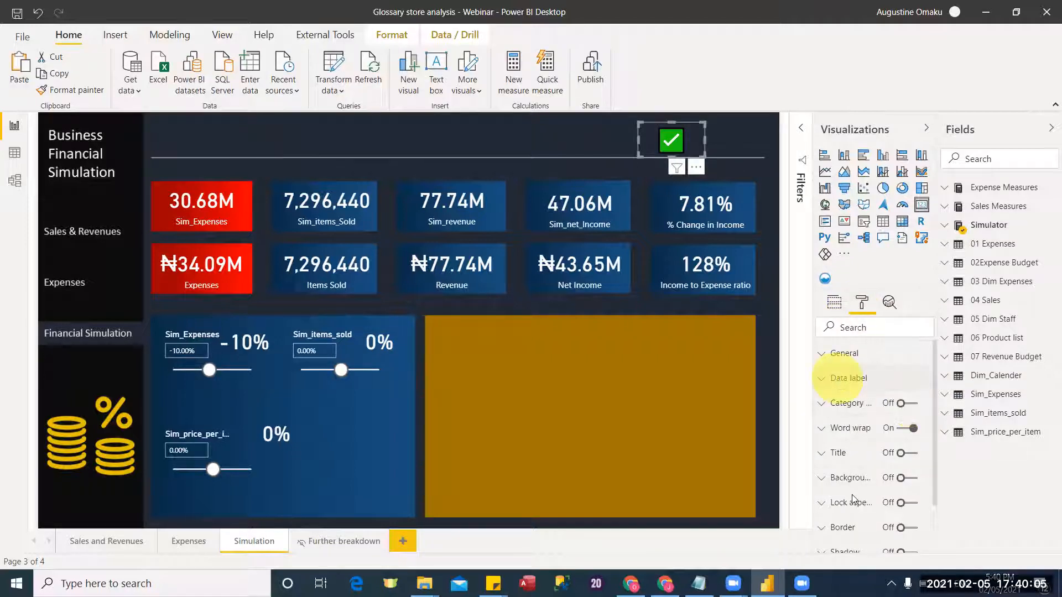
# Step: Set the Net Income KPI card's data label text size to 18 pt
pyautogui.click(842, 377)
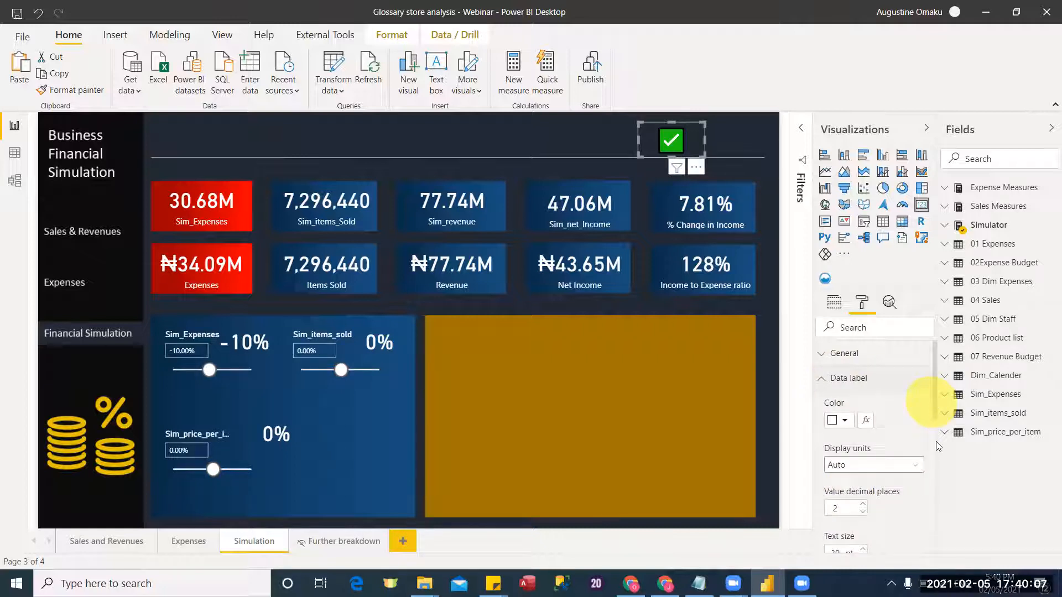
pyautogui.scroll(-2, 918, 443)
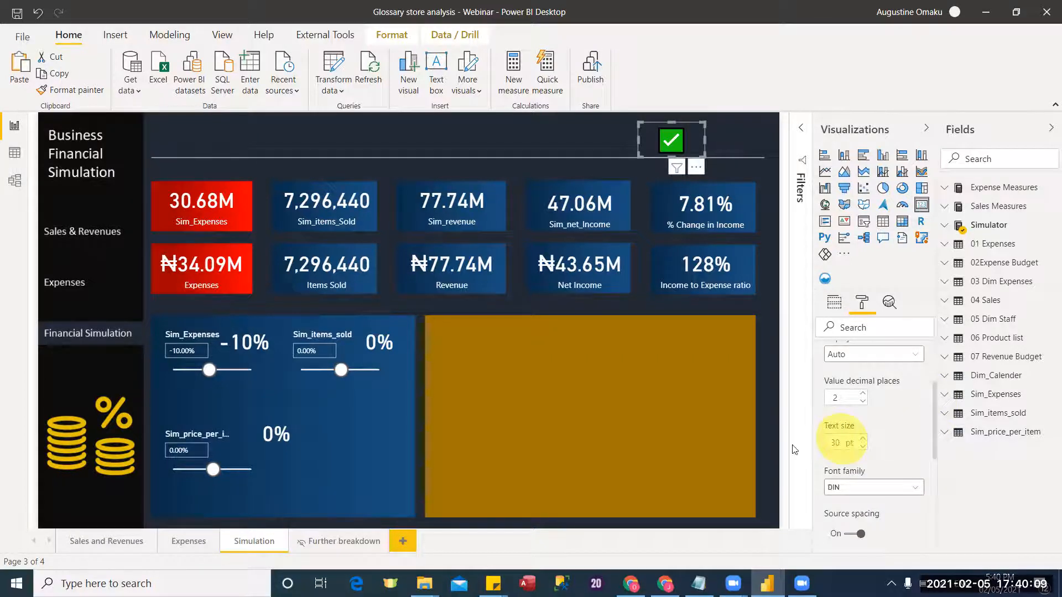
pyautogui.moveTo(842, 441); pyautogui.dragTo(793, 446)
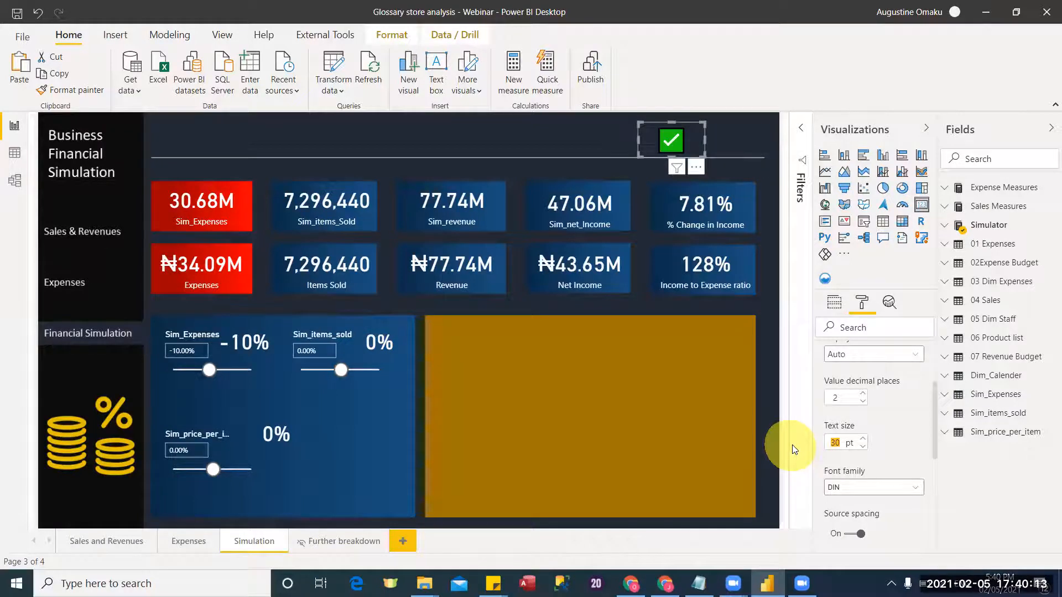
pyautogui.write('18')
pyautogui.press('Return')
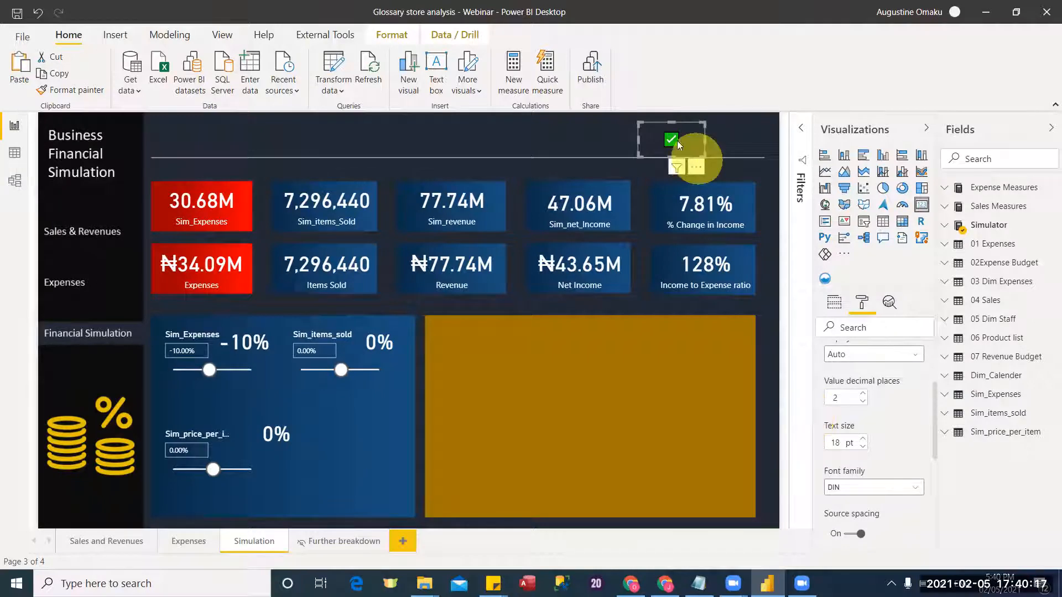
# Step: Shrink the KPI card tightly around its icon and place it over the upper-right corner of the % Change in Income card
pyautogui.moveTo(677, 140); pyautogui.dragTo(666, 137)
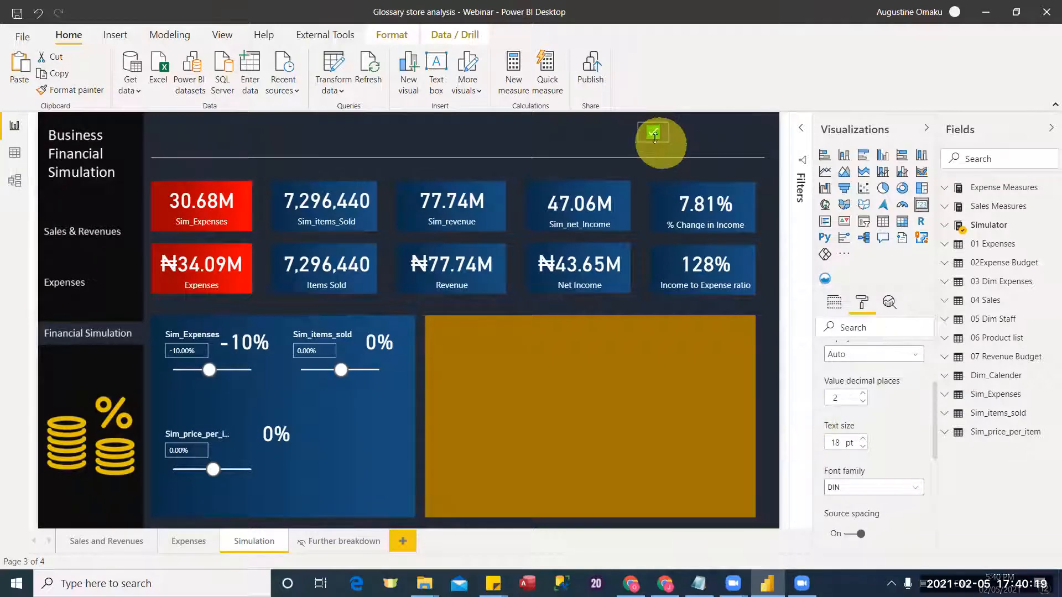
pyautogui.click(658, 130)
pyautogui.moveTo(718, 182); pyautogui.dragTo(744, 191)
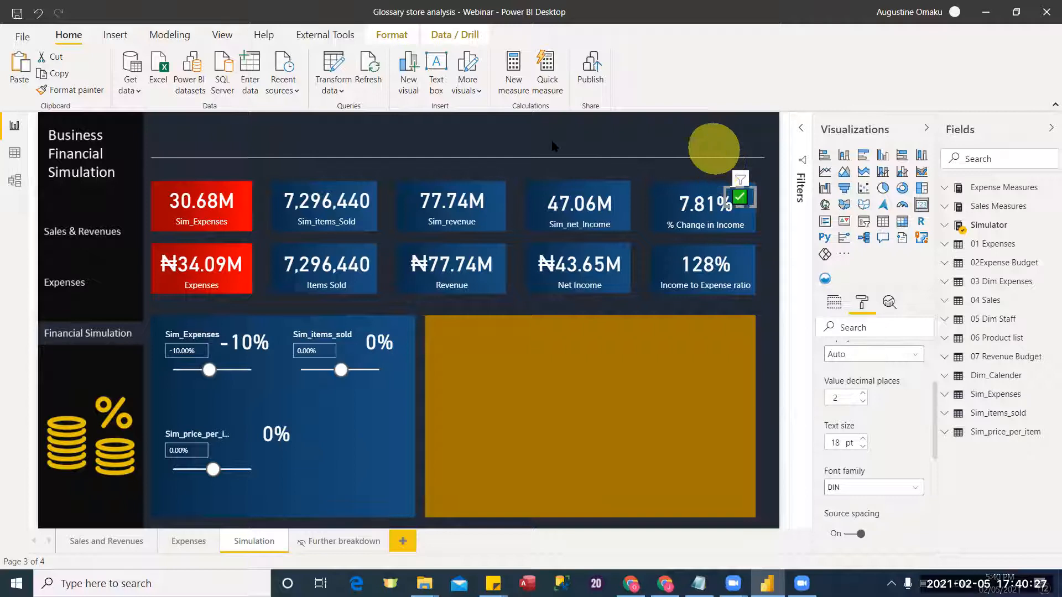
pyautogui.click(658, 172)
pyautogui.click(744, 198)
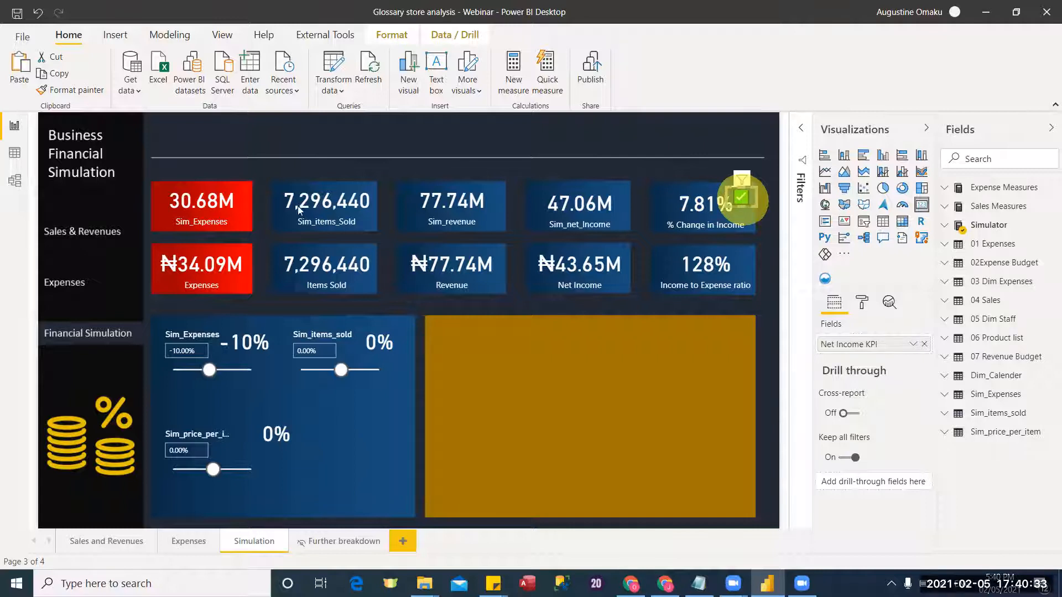
# Step: Set the Sim_Expenses simulation parameter to 0%
pyautogui.click(178, 349)
pyautogui.write('0')
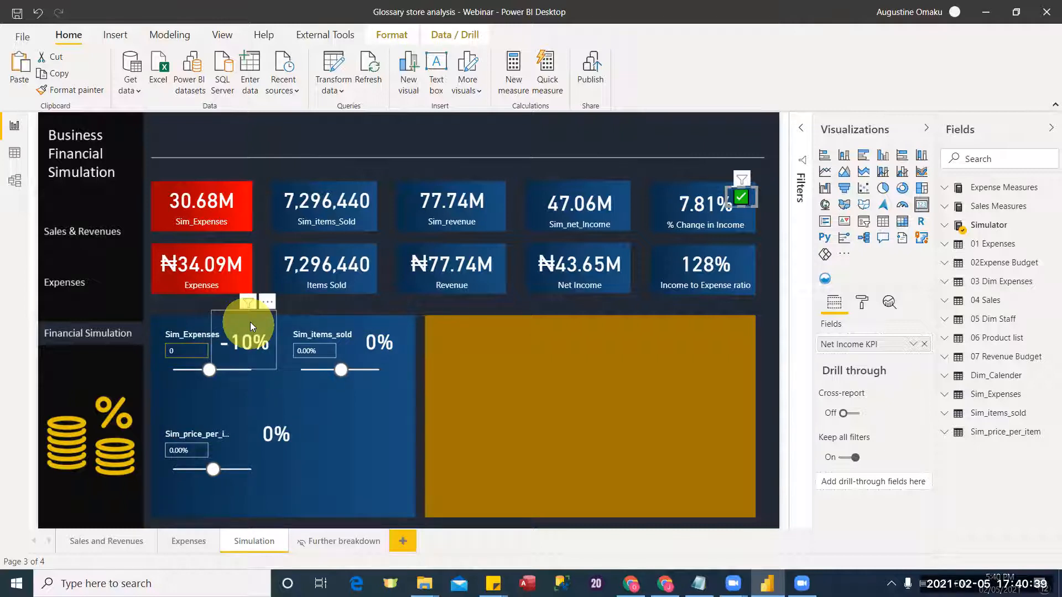
pyautogui.press('Return')
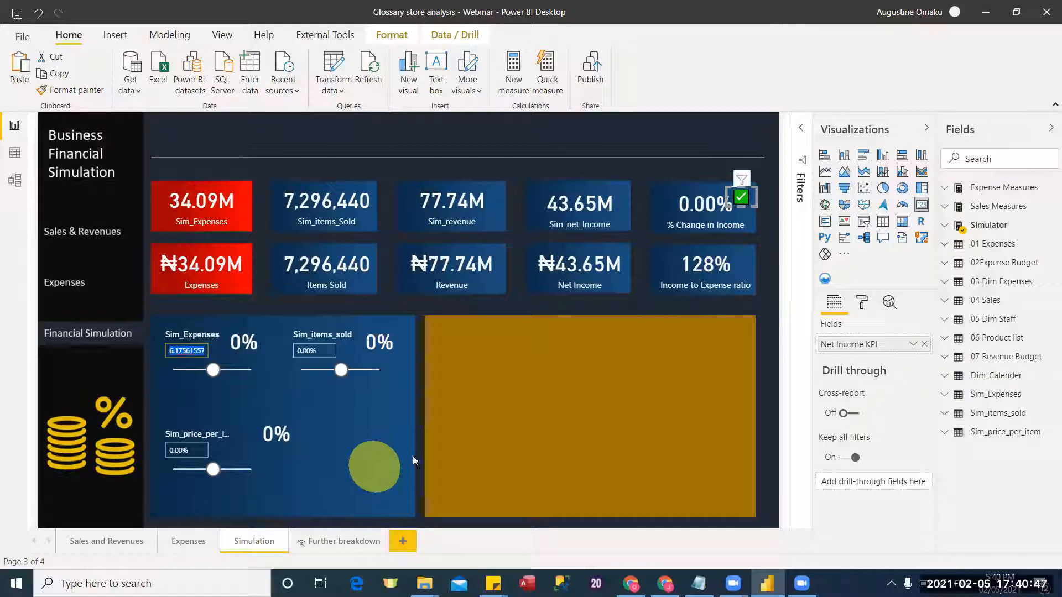
pyautogui.click(699, 370)
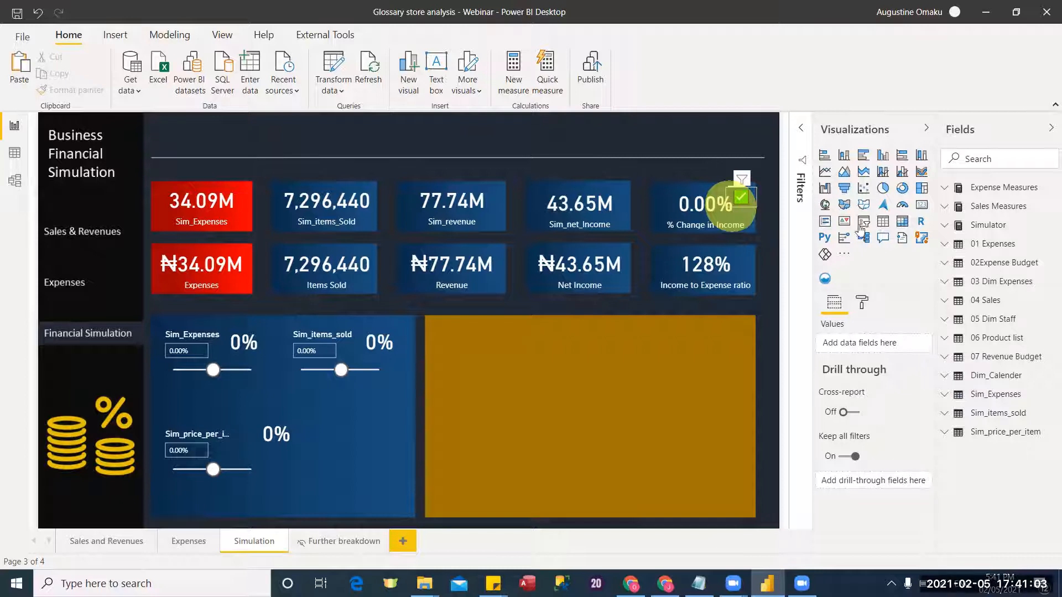
# Step: Edit the Change in Income measure to ROUND([Sim_net_Income]-[Net Income],0)
pyautogui.click(947, 229)
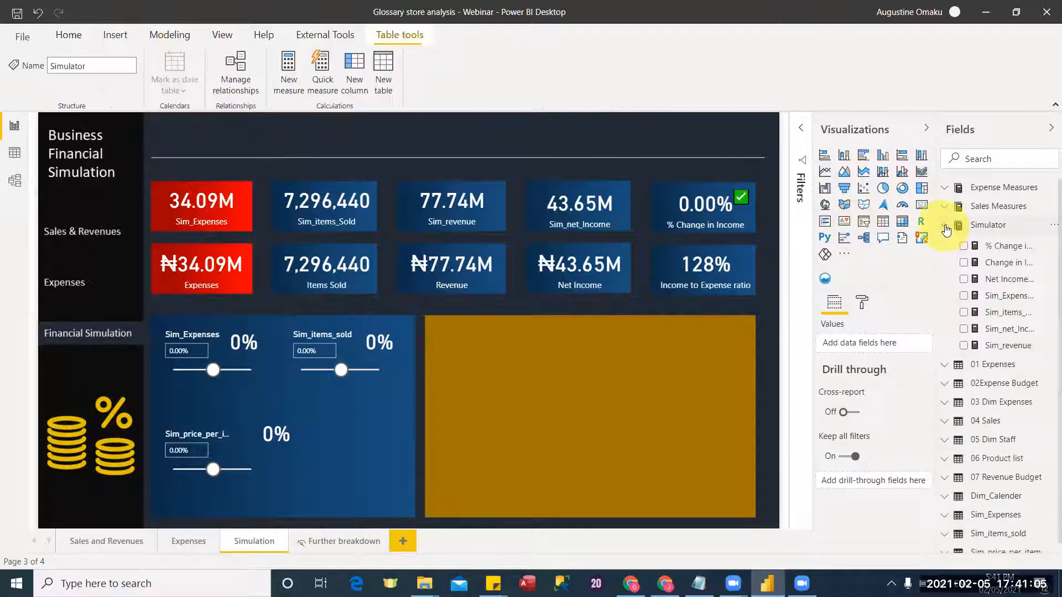
pyautogui.click(1011, 266)
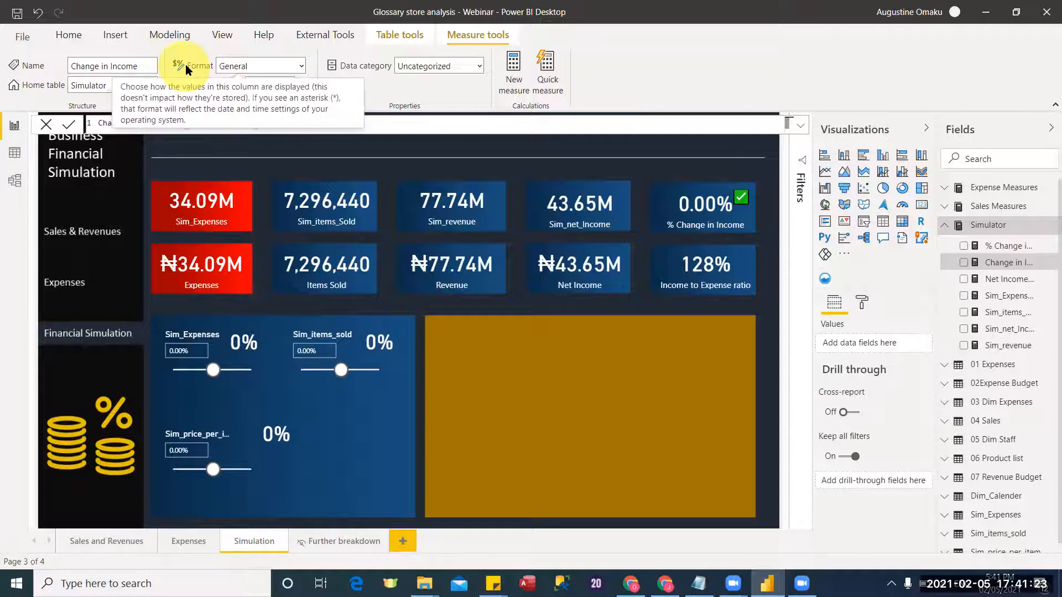
pyautogui.write('roun')
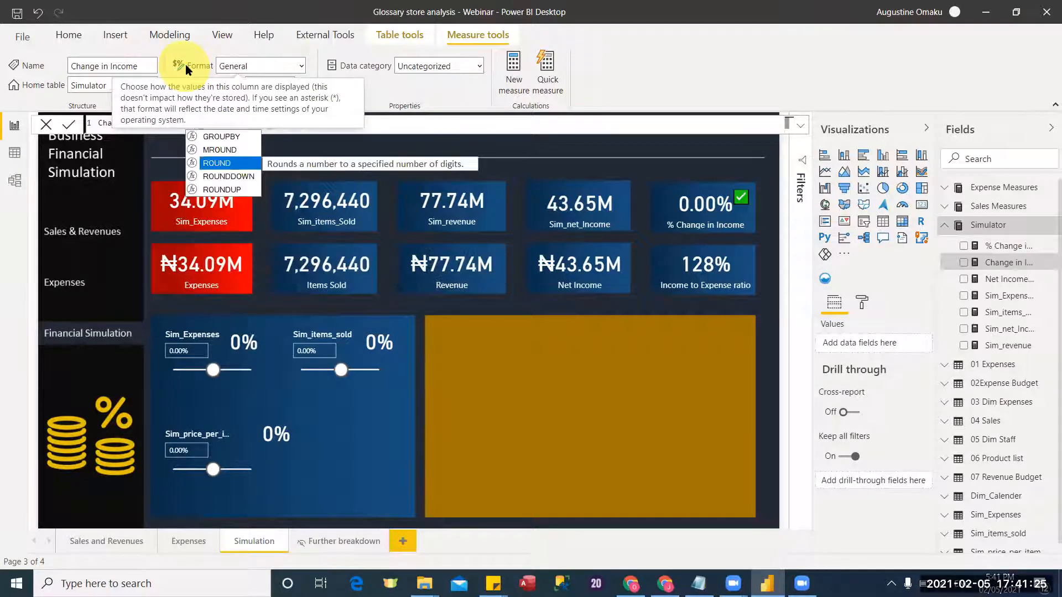
pyautogui.press('Tab')
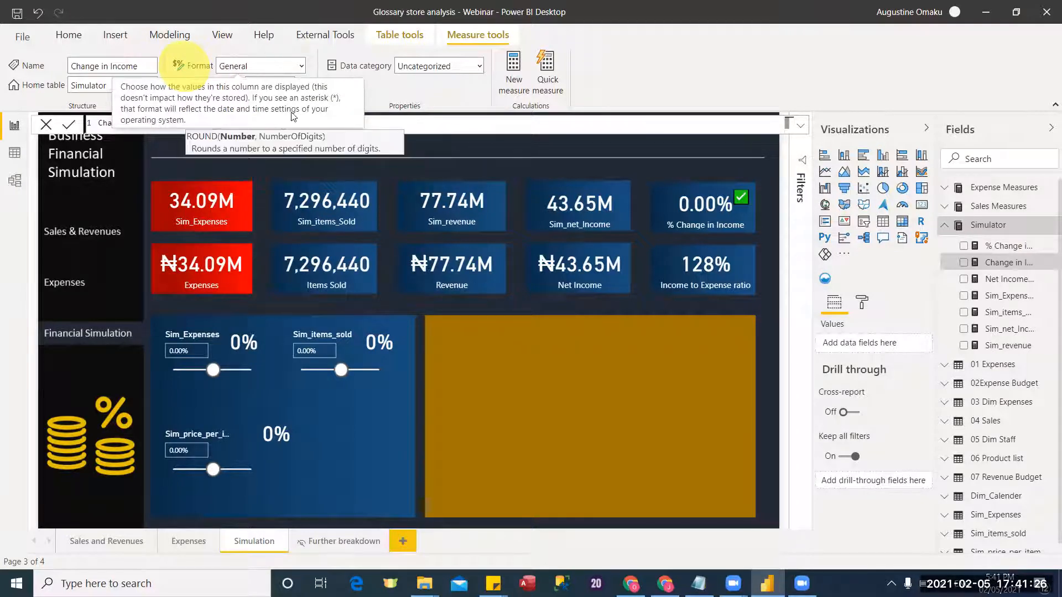
pyautogui.click(376, 118)
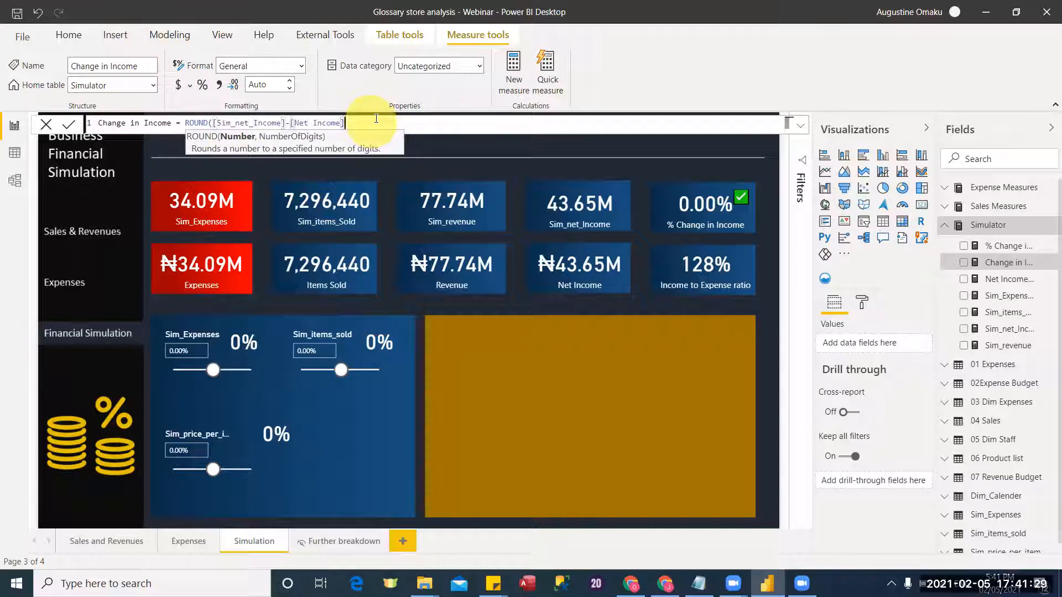
pyautogui.write(',0)')
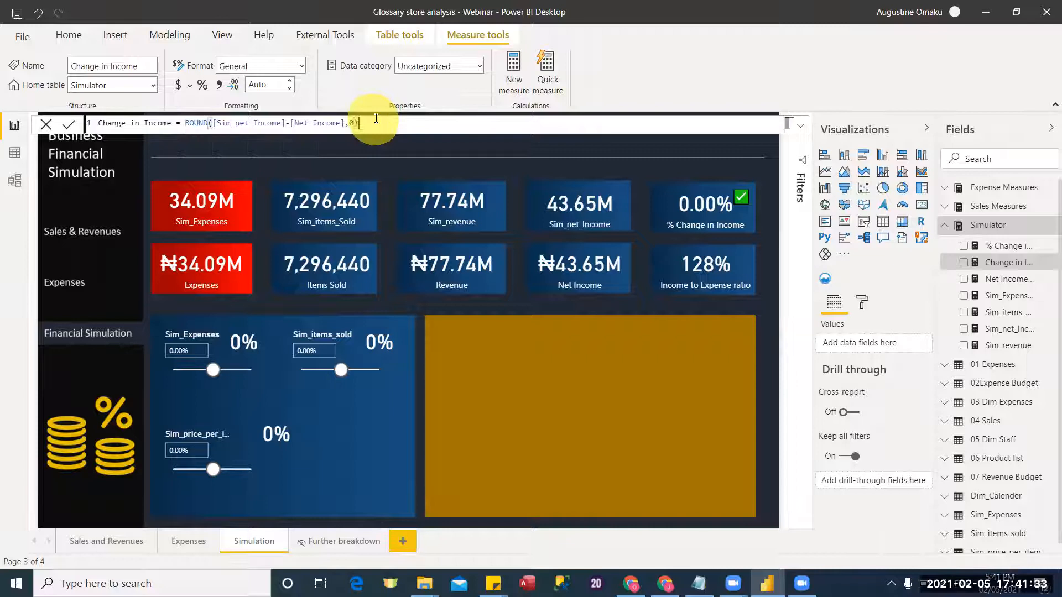
pyautogui.press('Return')
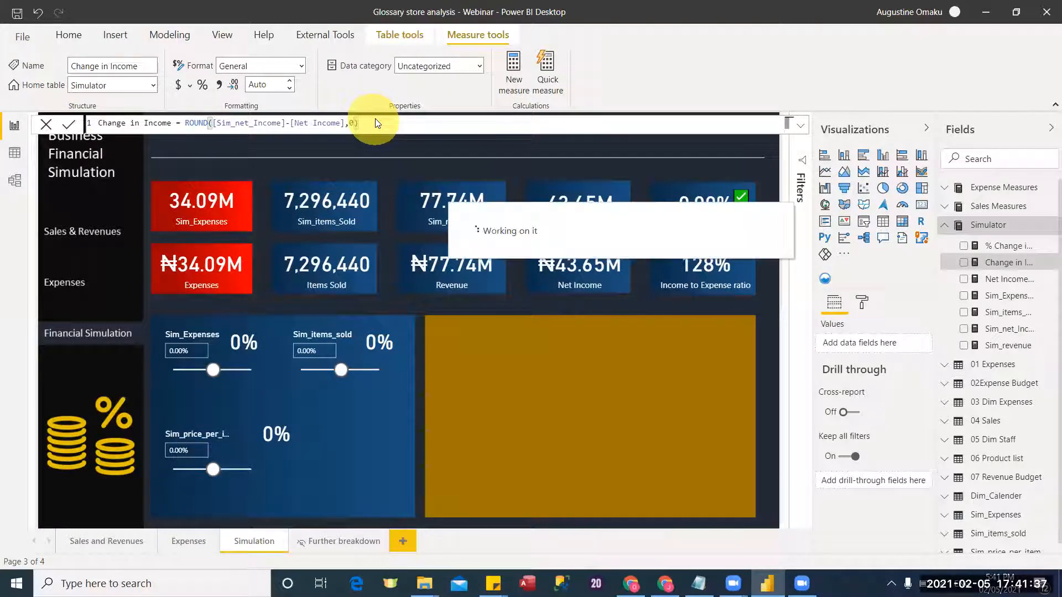
pyautogui.click(532, 347)
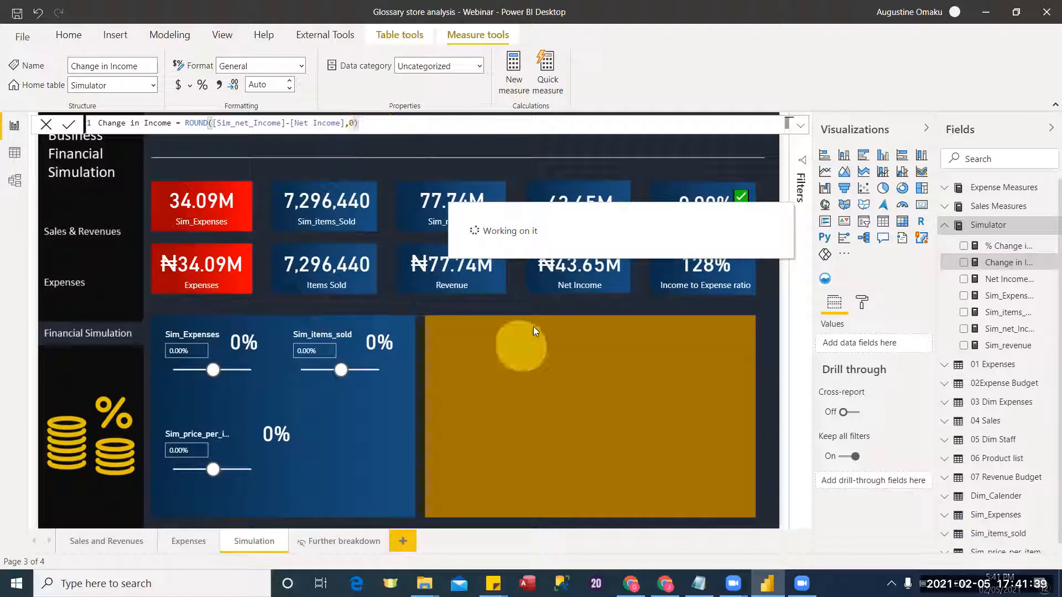
pyautogui.click(554, 308)
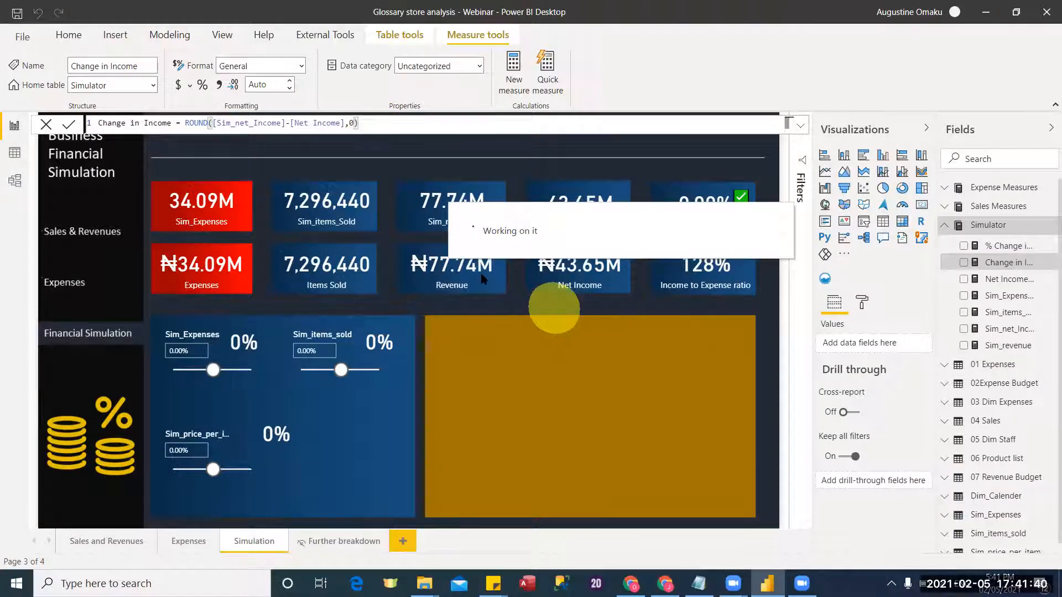
pyautogui.click(416, 220)
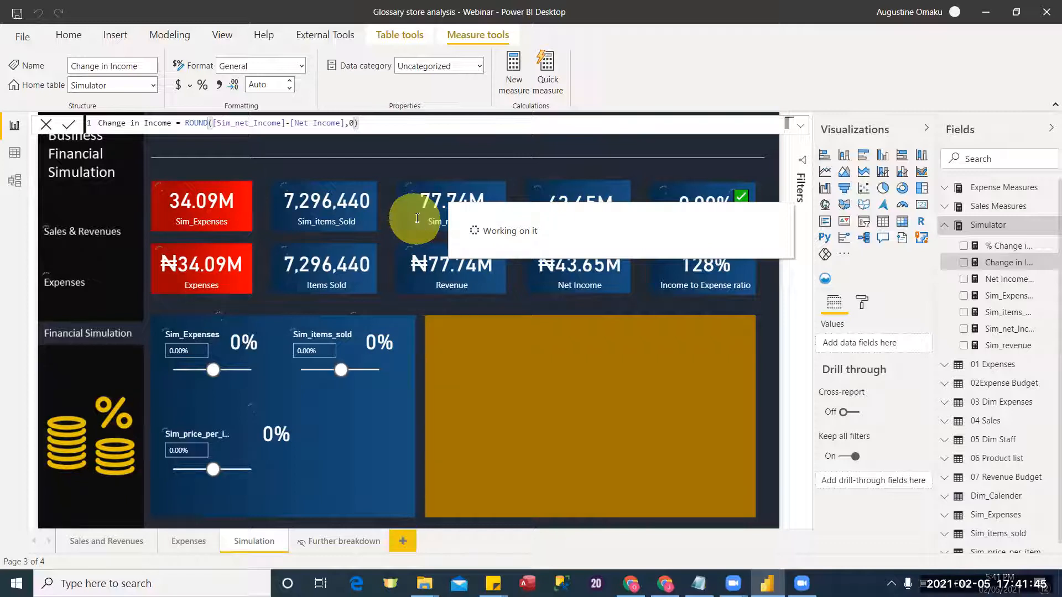
pyautogui.click(754, 203)
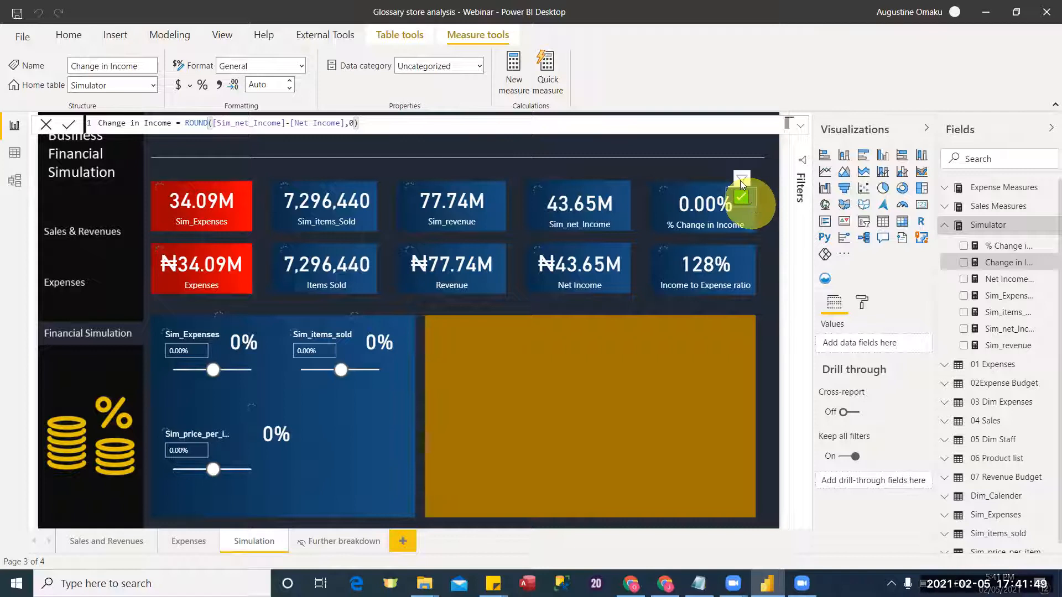
pyautogui.click(735, 195)
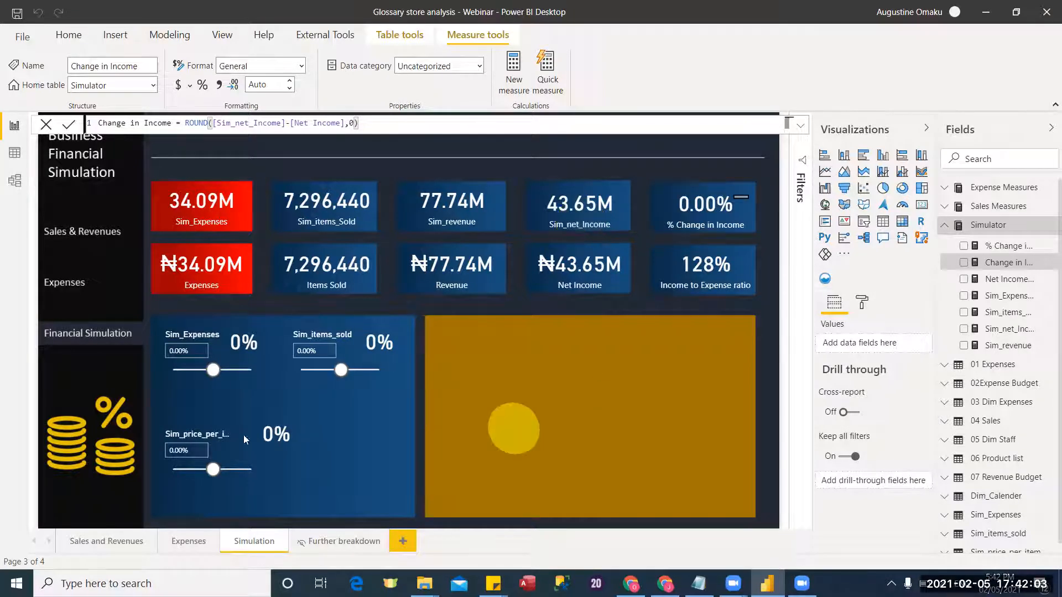
# Step: Select the three simulation slicers with the Sim_price_per_item percentage card and shift them slightly down within the blue panel
pyautogui.click(348, 502)
pyautogui.moveTo(444, 523); pyautogui.dragTo(151, 304)
pyautogui.moveTo(443, 515); pyautogui.dragTo(440, 514)
pyautogui.moveTo(153, 321); pyautogui.dragTo(361, 529)
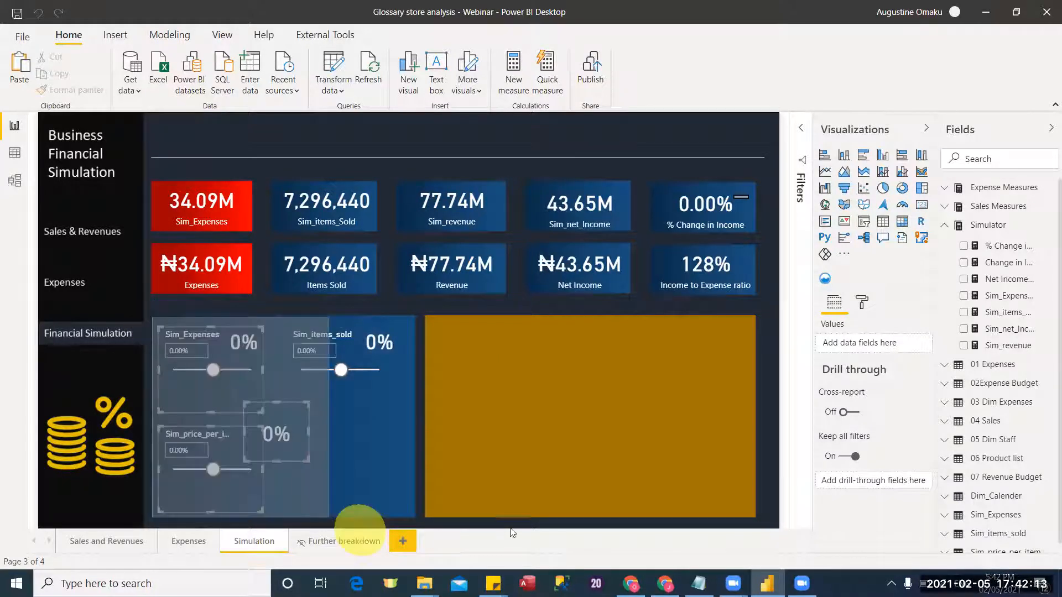
pyautogui.moveTo(500, 534); pyautogui.dragTo(510, 532)
pyautogui.moveTo(332, 409)
pyautogui.mouseDown()
pyautogui.moveTo(336, 437)
pyautogui.moveTo(335, 416)
pyautogui.mouseUp()
pyautogui.click(335, 416)
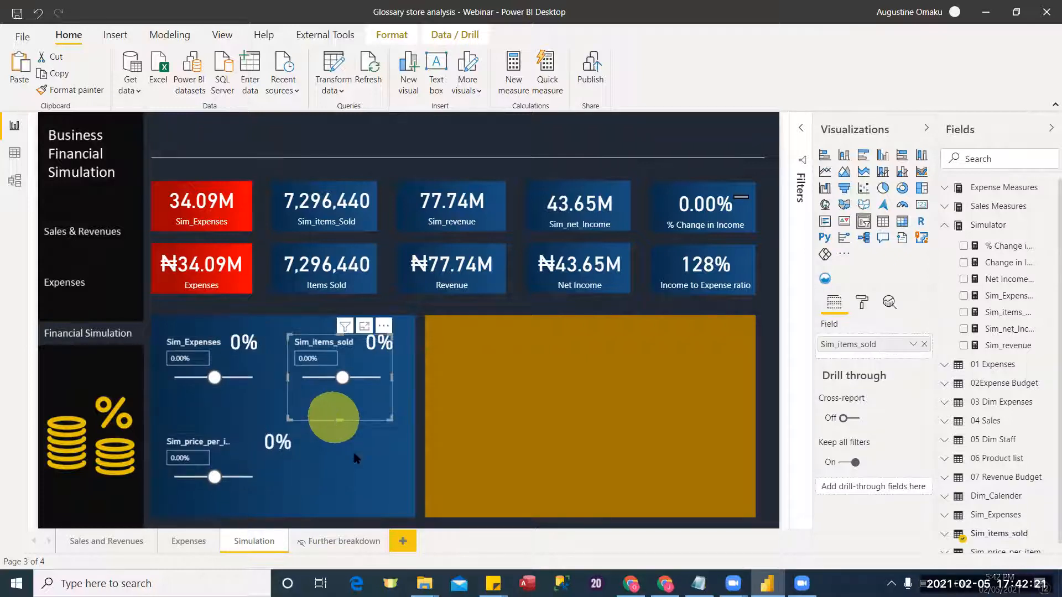
# Step: Shrink the Sim_price_per_item slicer, shift it down towards the blue panel's lower-left corner and place its percentage card directly beside it
pyautogui.click(233, 499)
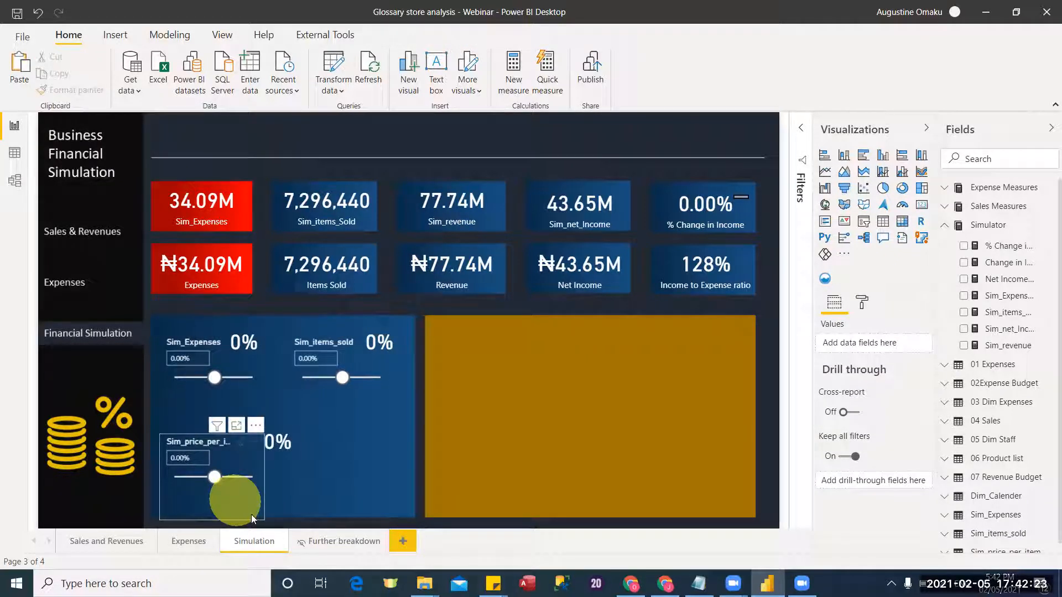
pyautogui.click(251, 514)
pyautogui.moveTo(264, 516); pyautogui.dragTo(261, 490)
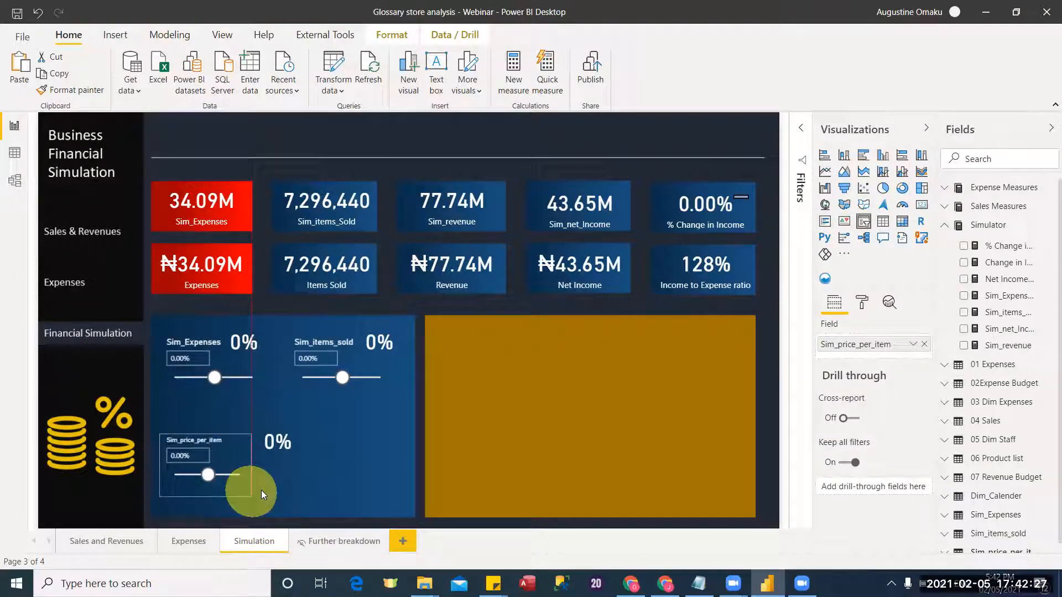
pyautogui.click(231, 505)
pyautogui.moveTo(230, 488); pyautogui.dragTo(222, 509)
pyautogui.moveTo(292, 454); pyautogui.dragTo(252, 471)
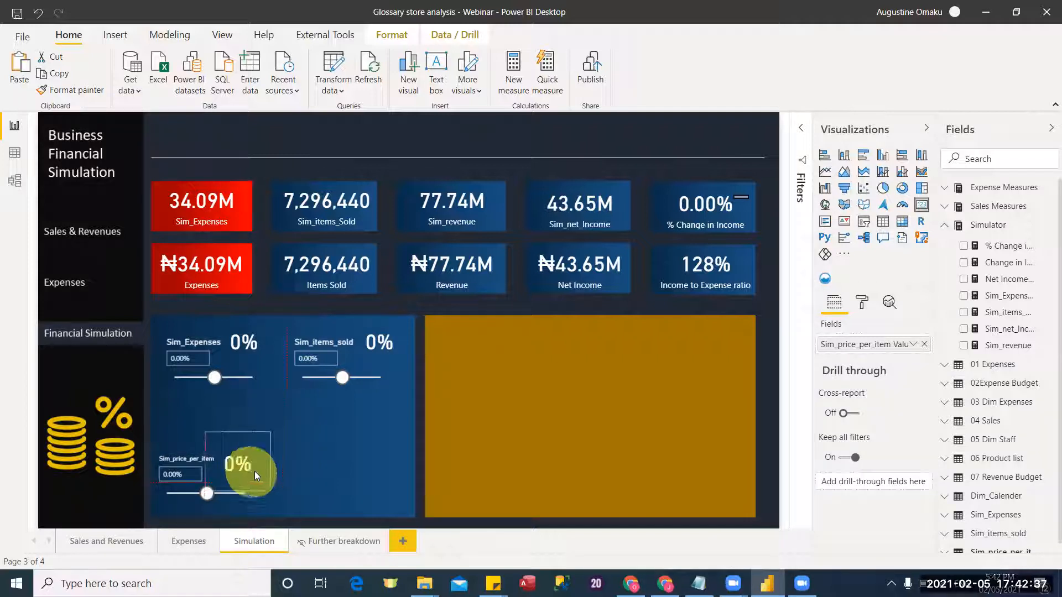
pyautogui.click(293, 449)
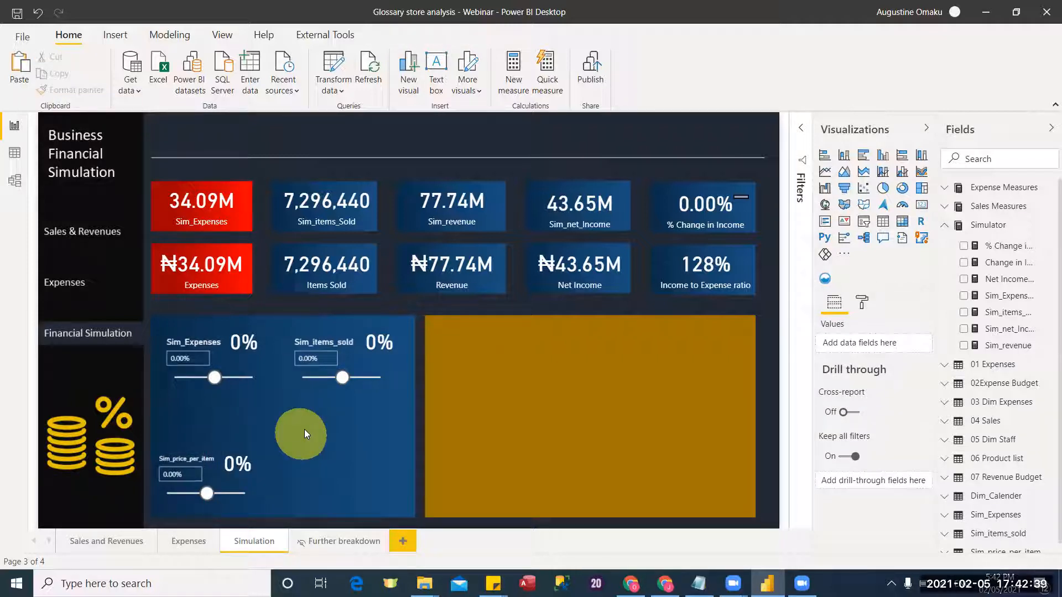
# Step: Select the Sim_Expenses and Sim_items_sold slicers together and move them slightly down within the blue panel
pyautogui.moveTo(161, 313); pyautogui.dragTo(271, 427)
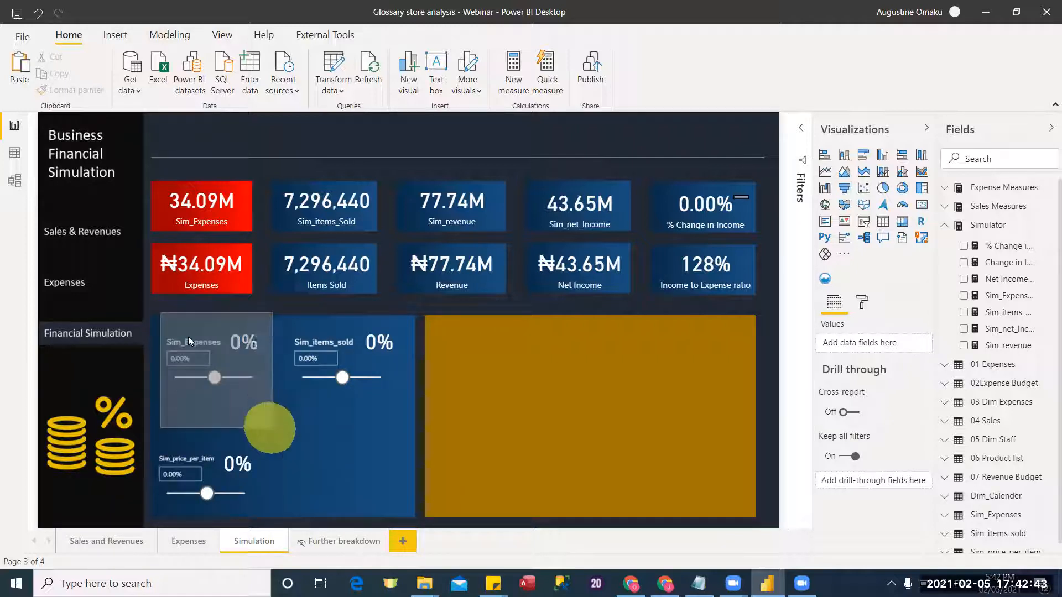
pyautogui.moveTo(188, 336); pyautogui.dragTo(159, 317)
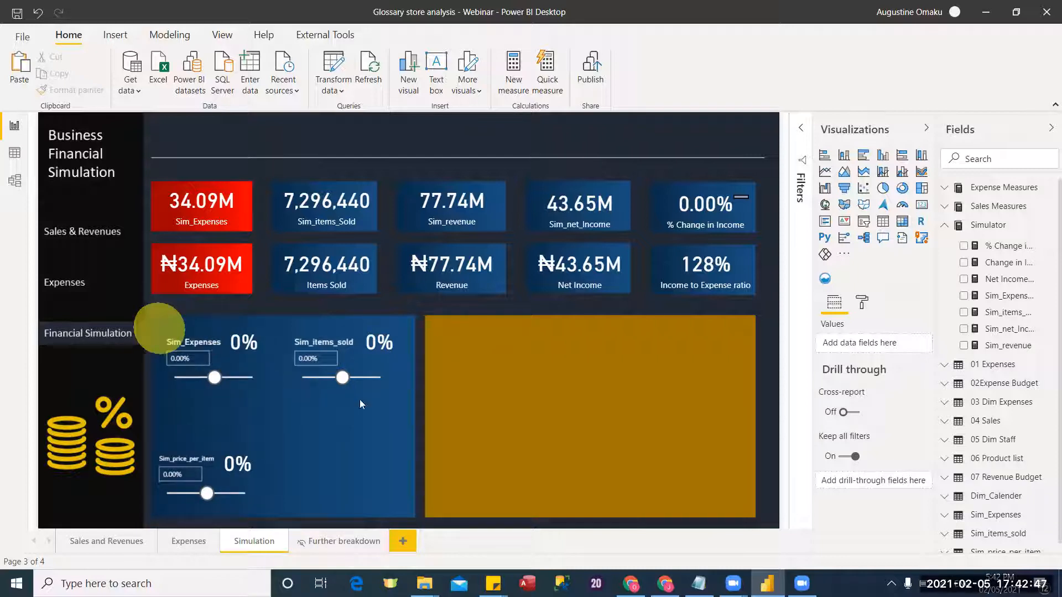
pyautogui.moveTo(427, 461); pyautogui.dragTo(423, 457)
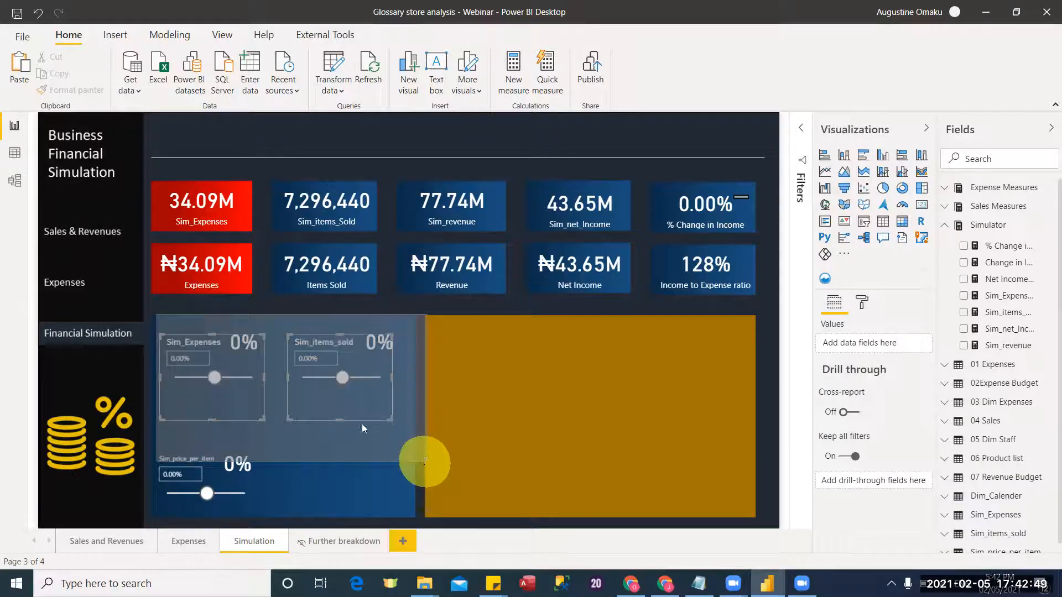
pyautogui.moveTo(362, 424); pyautogui.dragTo(359, 421)
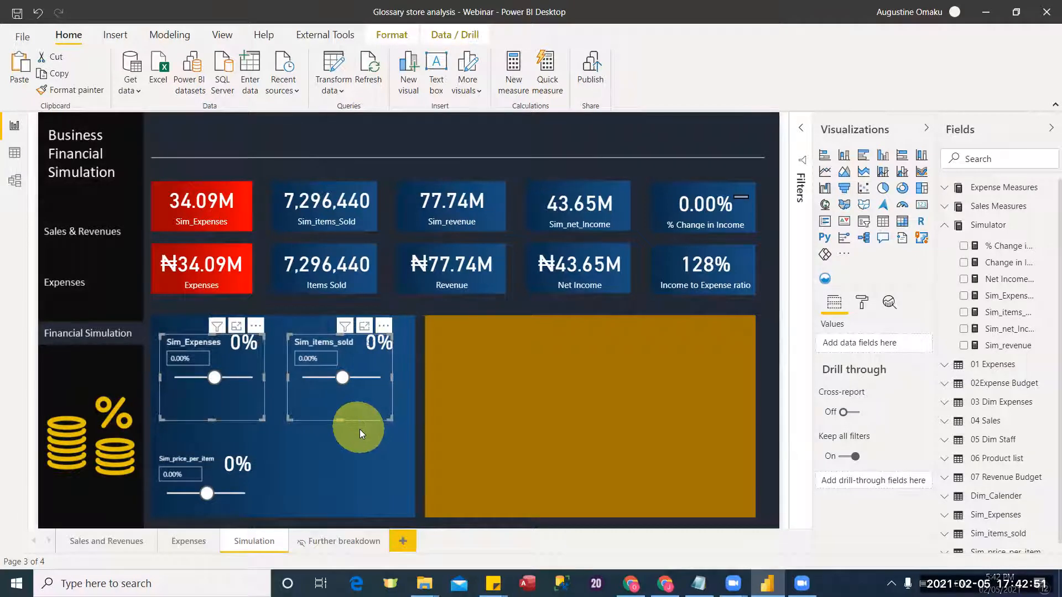
pyautogui.moveTo(222, 412); pyautogui.dragTo(225, 420)
pyautogui.keyDown('ctrl'); pyautogui.click(215, 427); pyautogui.keyUp('ctrl')
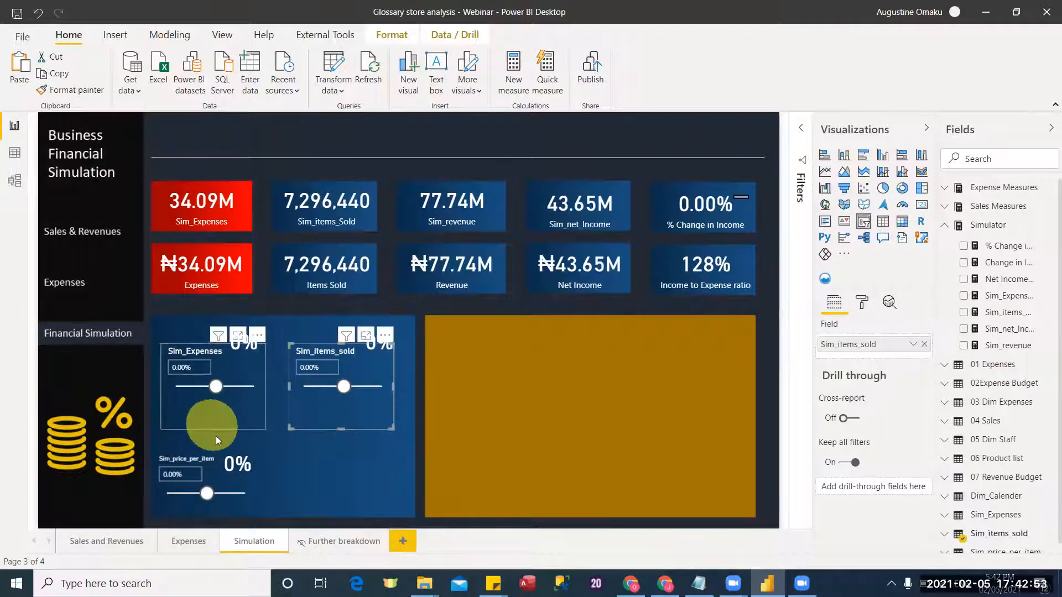
# Step: Make the Sim_Expenses slicer narrower and shorter, and reduce the Sim_items_sold slicer's height to match it
pyautogui.click(213, 433)
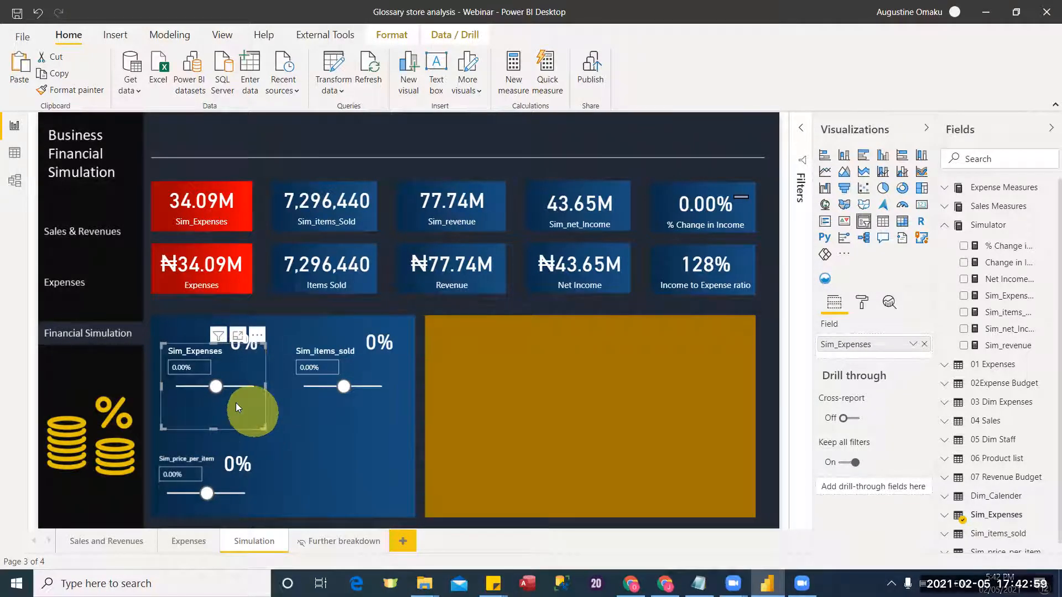
pyautogui.moveTo(265, 429); pyautogui.dragTo(257, 418)
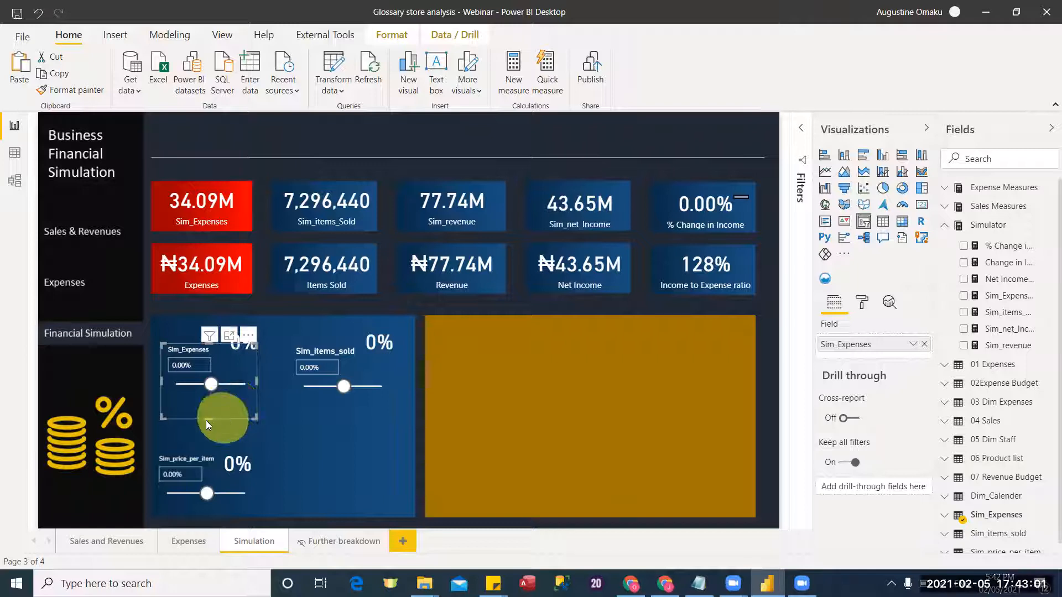
pyautogui.moveTo(209, 419); pyautogui.dragTo(210, 409)
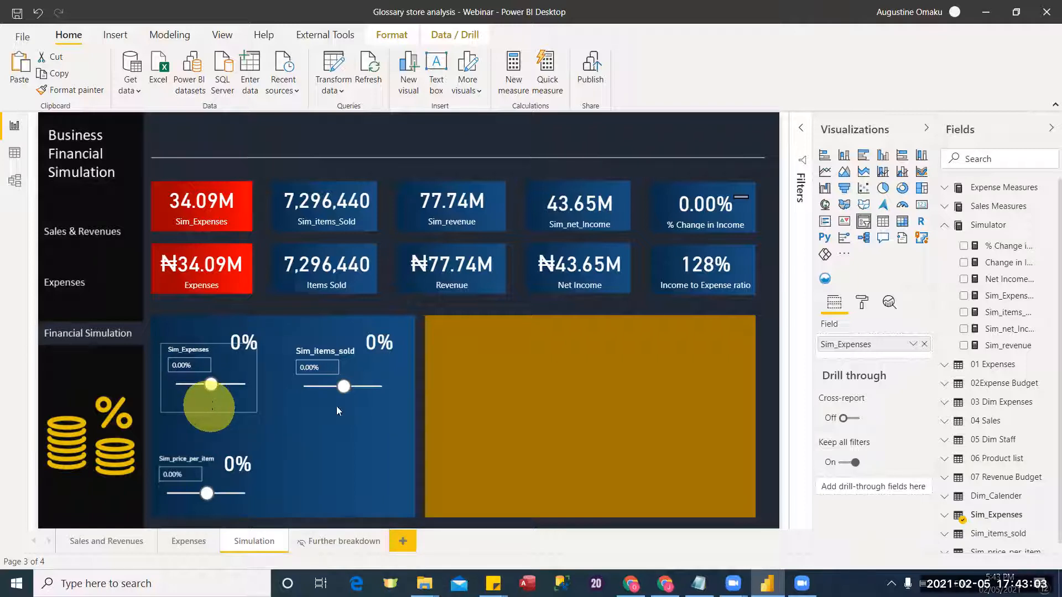
pyautogui.moveTo(342, 430); pyautogui.dragTo(337, 410)
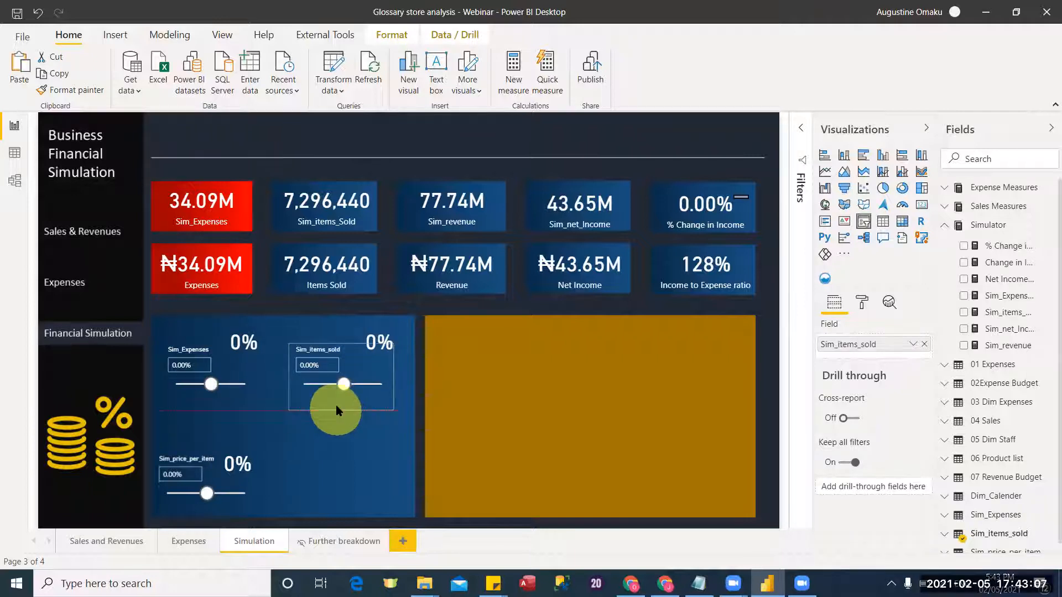
pyautogui.click(345, 420)
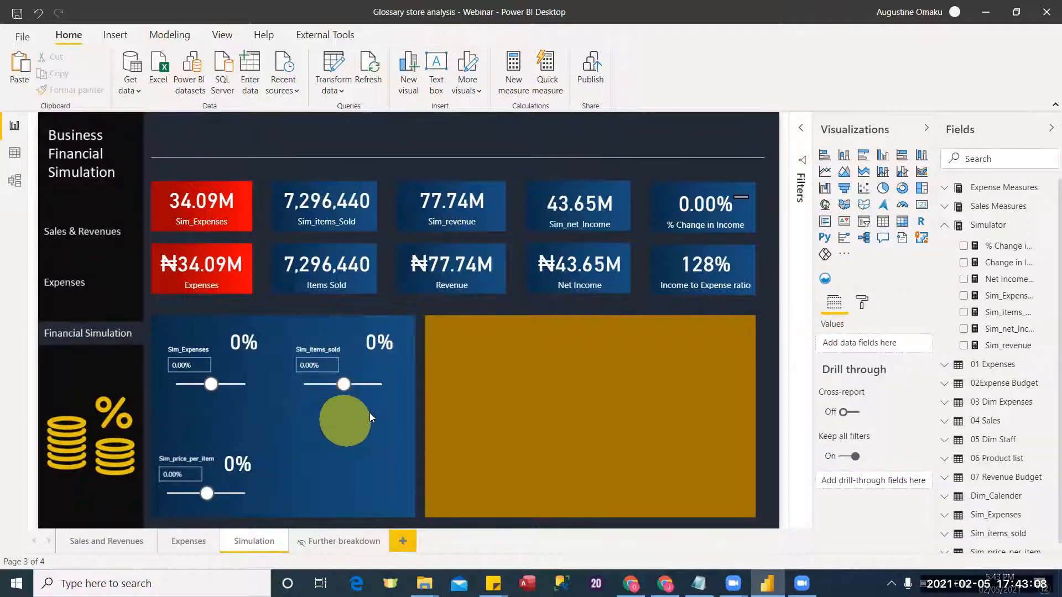
# Step: Lower the Sim_items_sold and Sim_Expenses percentage cards so they sit beside their slicers' input boxes
pyautogui.click(376, 345)
pyautogui.moveTo(372, 372); pyautogui.dragTo(375, 358)
pyautogui.moveTo(234, 352); pyautogui.dragTo(231, 364)
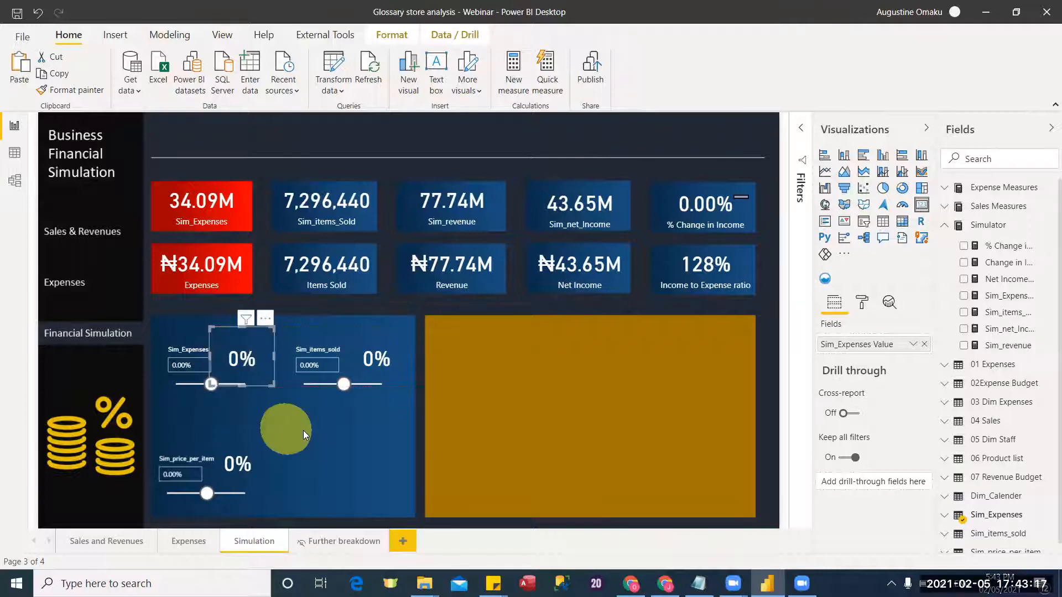
pyautogui.click(295, 429)
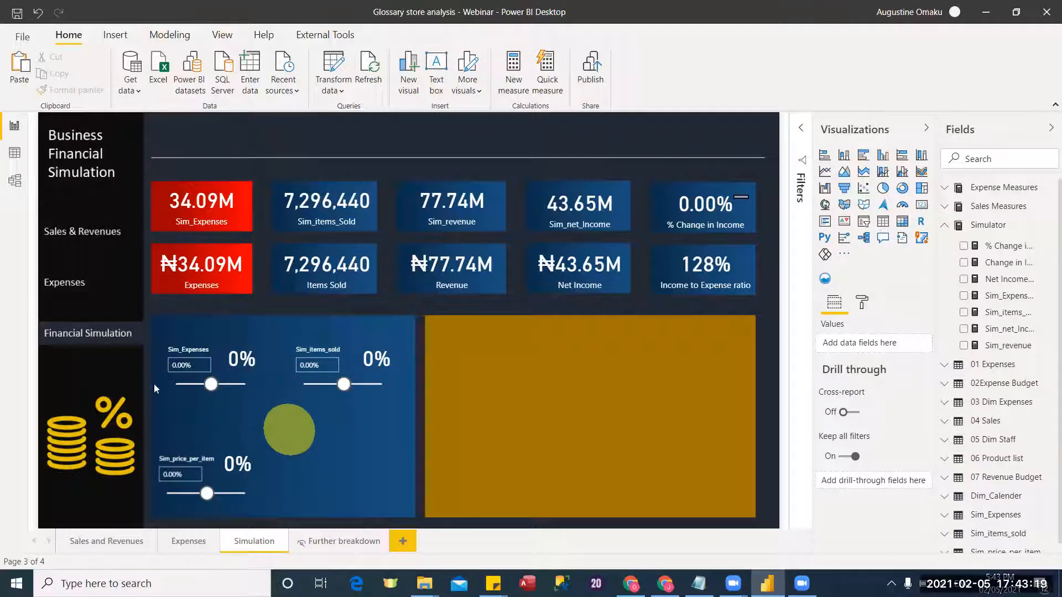
pyautogui.click(416, 318)
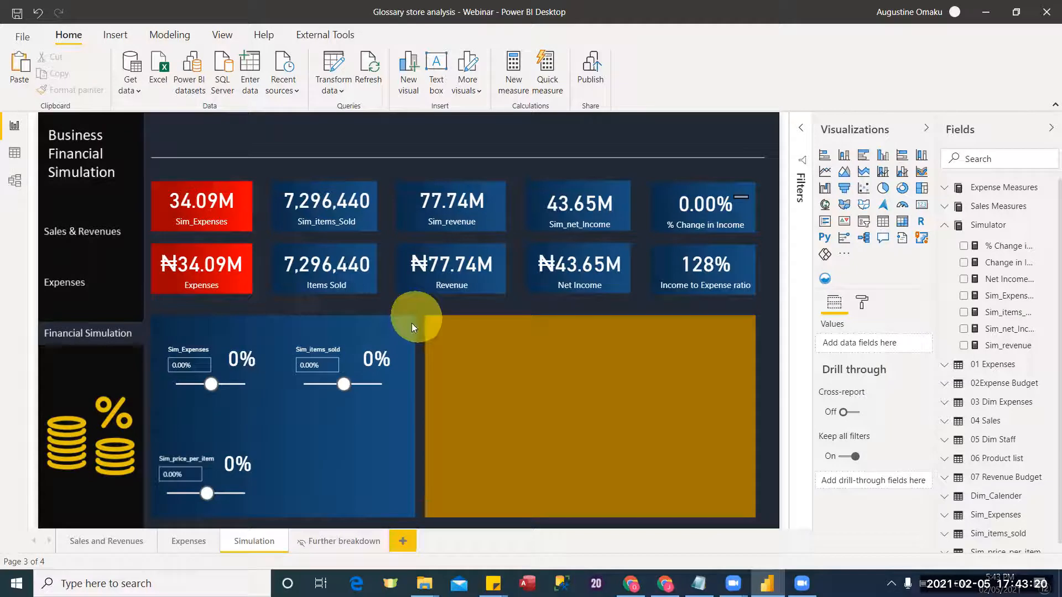
pyautogui.click(223, 339)
pyautogui.click(186, 343)
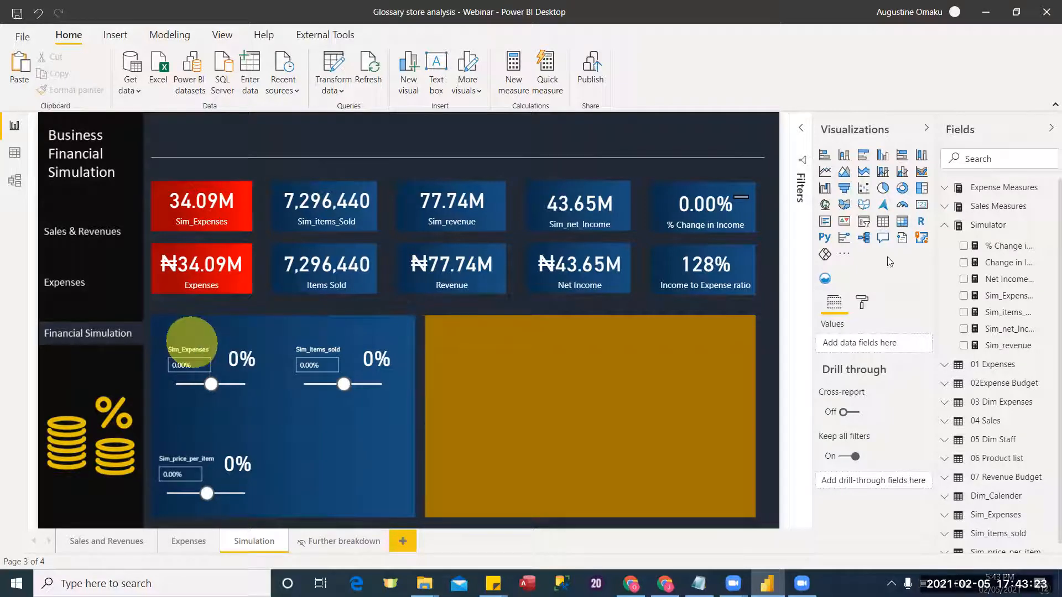
pyautogui.click(224, 406)
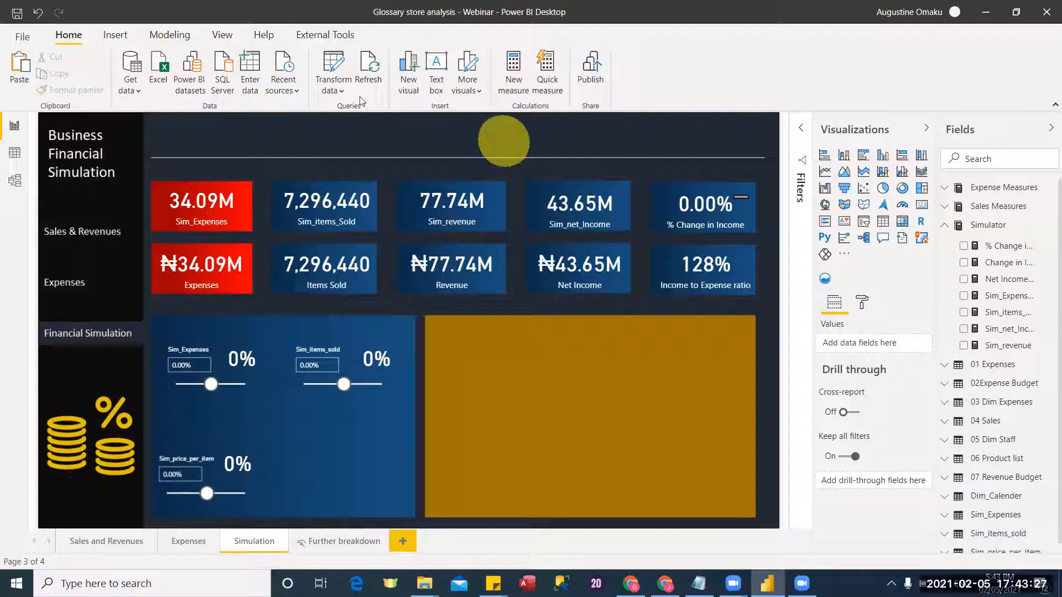
# Step: Insert a text box reading "When we change expenses by" and shrink it to a single line of text
pyautogui.click(436, 75)
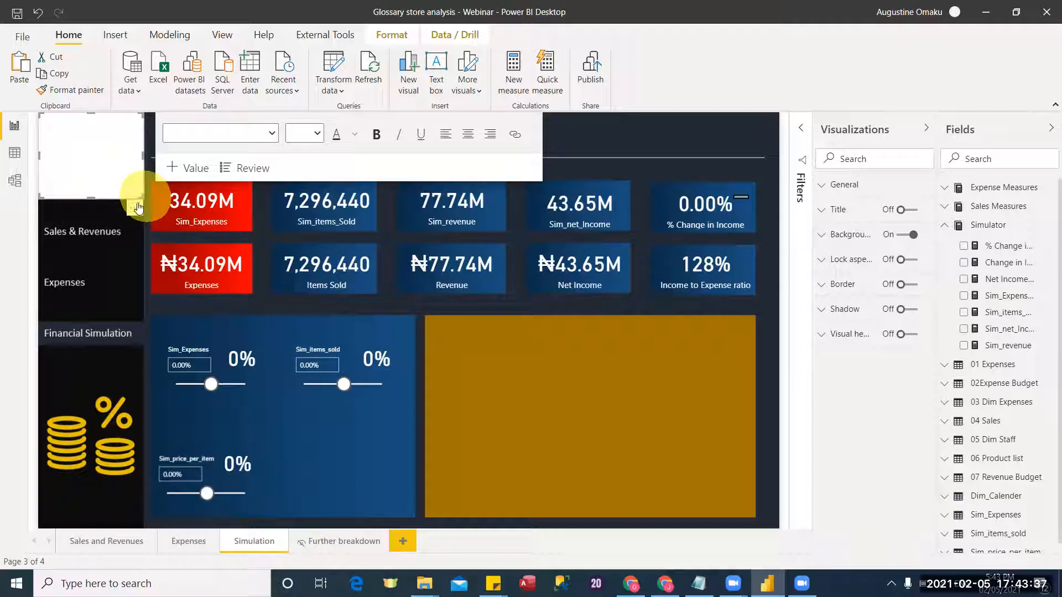
pyautogui.moveTo(114, 126); pyautogui.dragTo(144, 144)
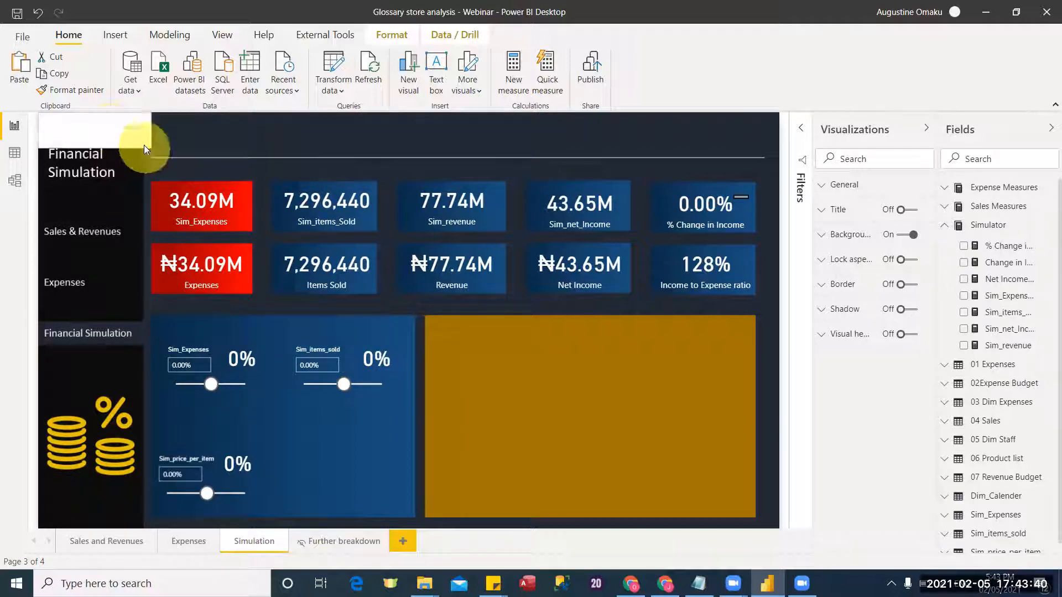
pyautogui.click(110, 131)
pyautogui.write('When we chande expe')
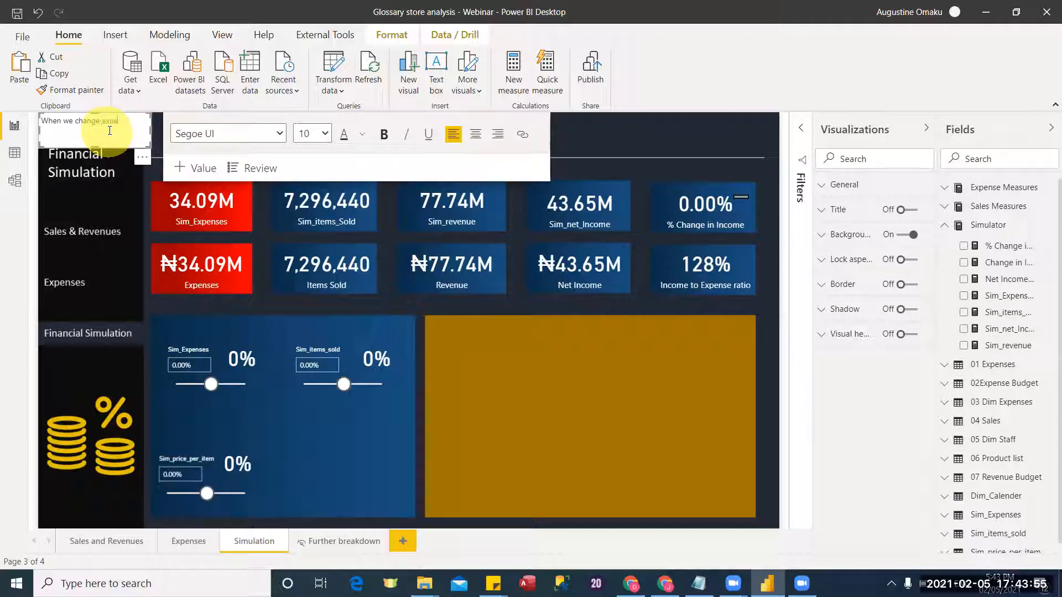
pyautogui.write('nses by')
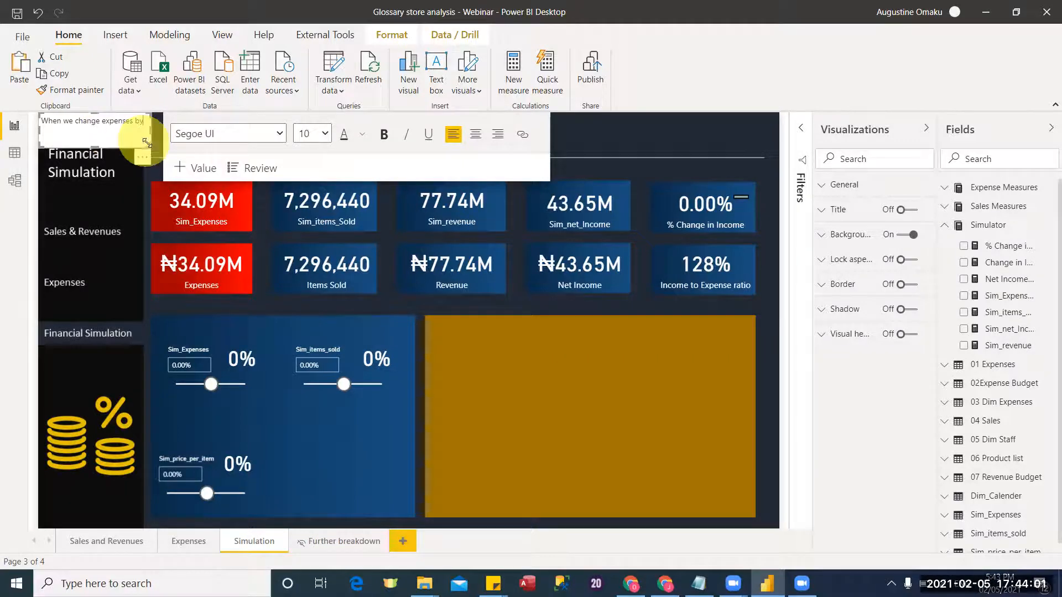
pyautogui.moveTo(147, 131); pyautogui.dragTo(150, 119)
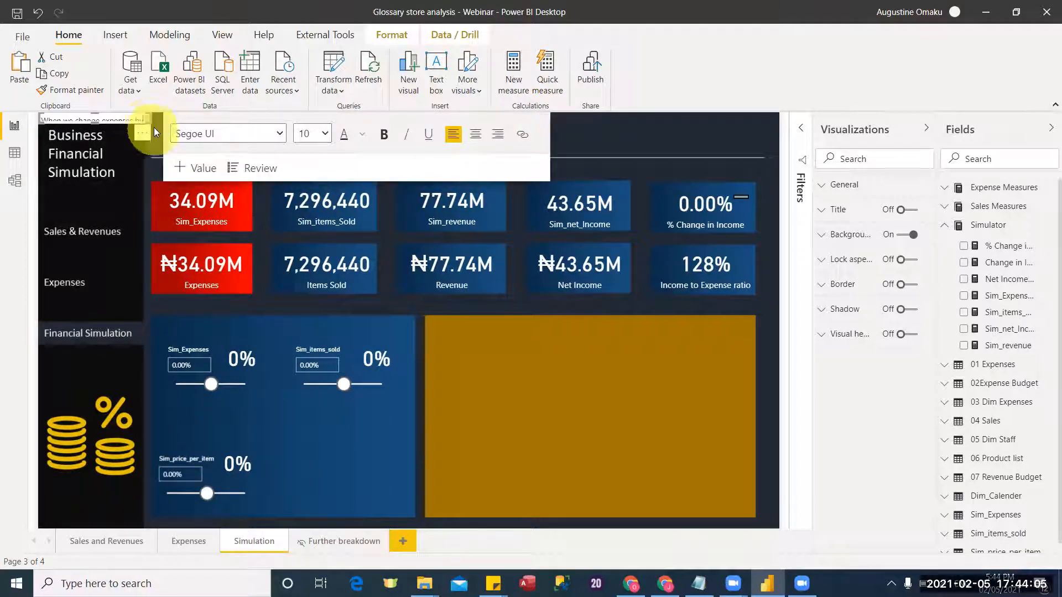
pyautogui.click(143, 126)
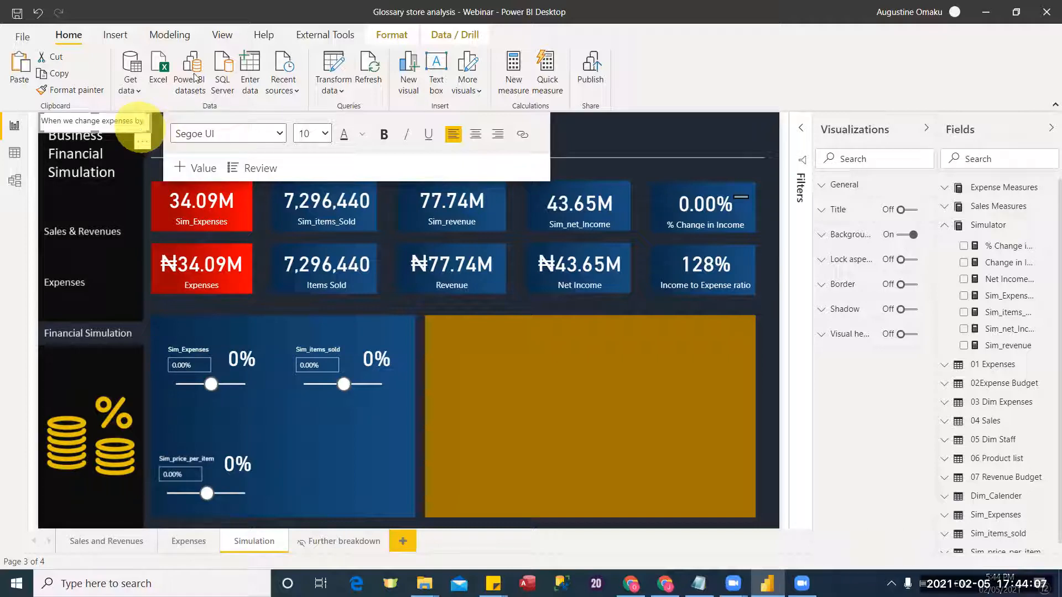
# Step: Colour all the text in the new text box white and turn off its background
pyautogui.hotkey('ctrl', 'a')
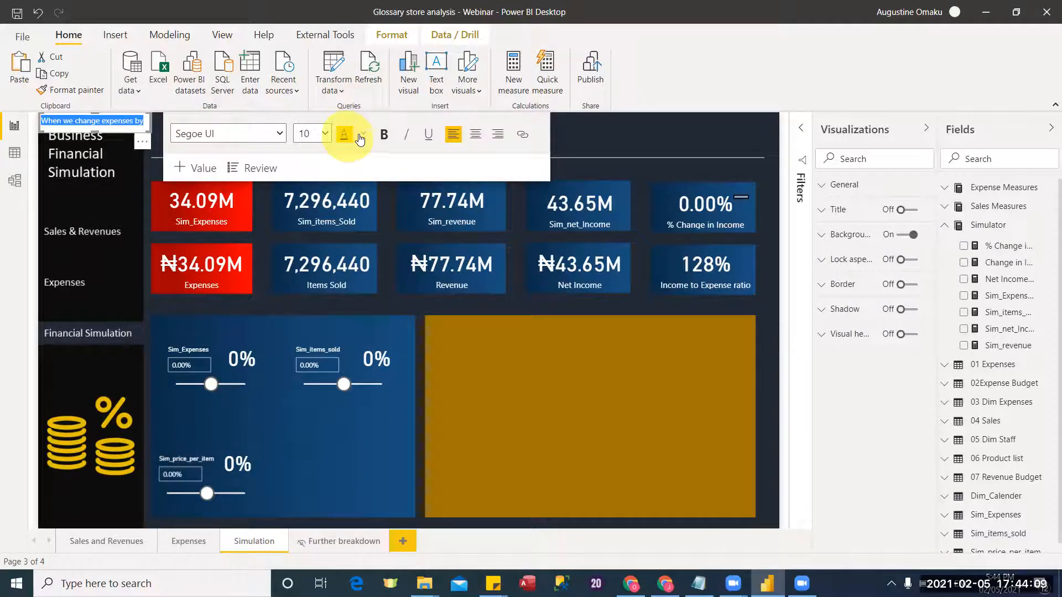
pyautogui.click(363, 135)
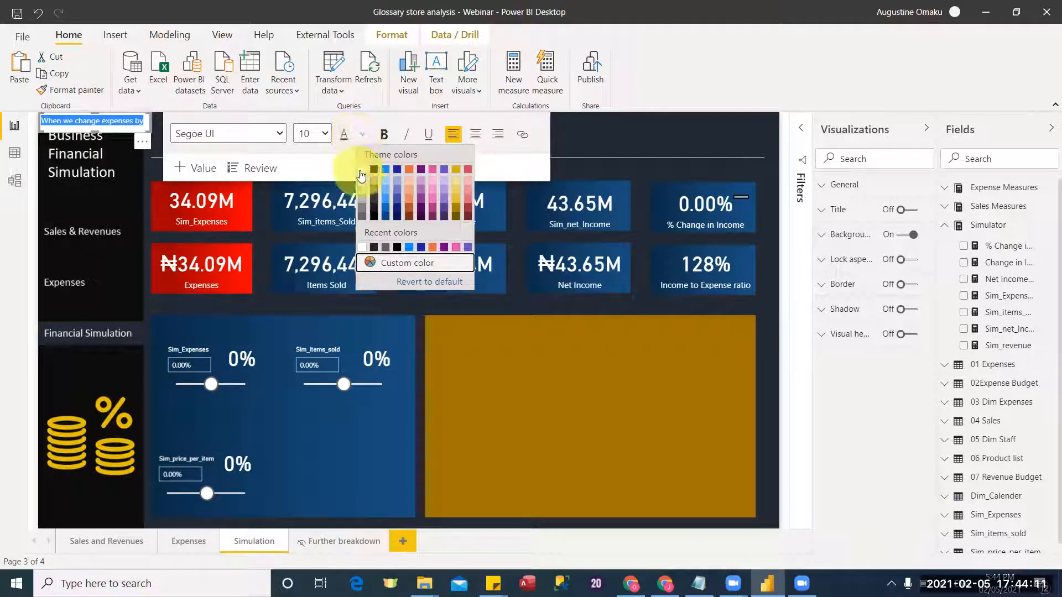
pyautogui.click(362, 170)
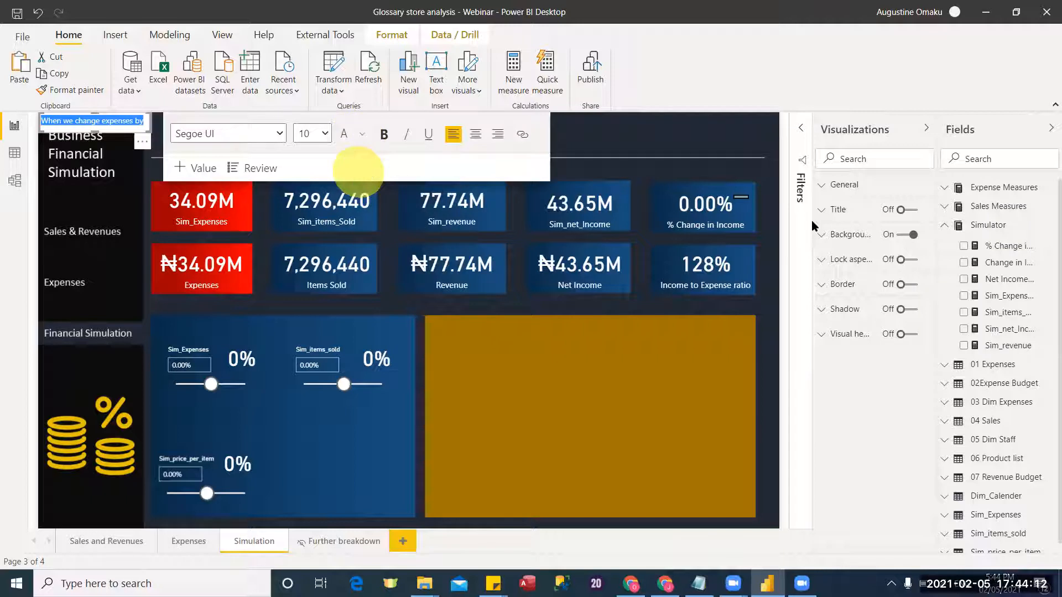
pyautogui.click(903, 242)
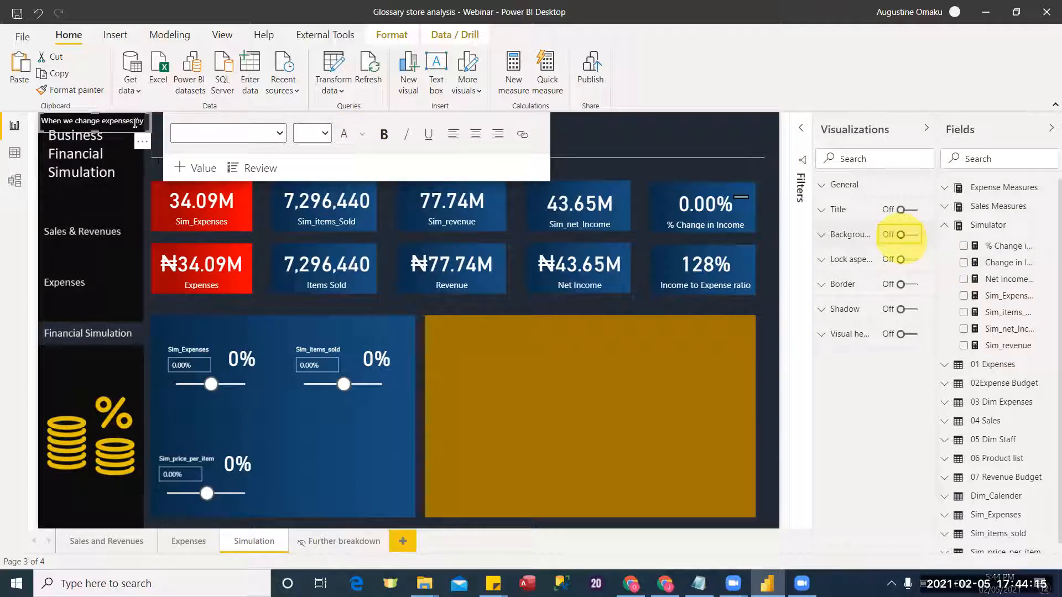
# Step: Move the text box above the Sim_Expenses slicer and place a copy of it above the Sim_items_sold slicer
pyautogui.moveTo(121, 131); pyautogui.dragTo(230, 339)
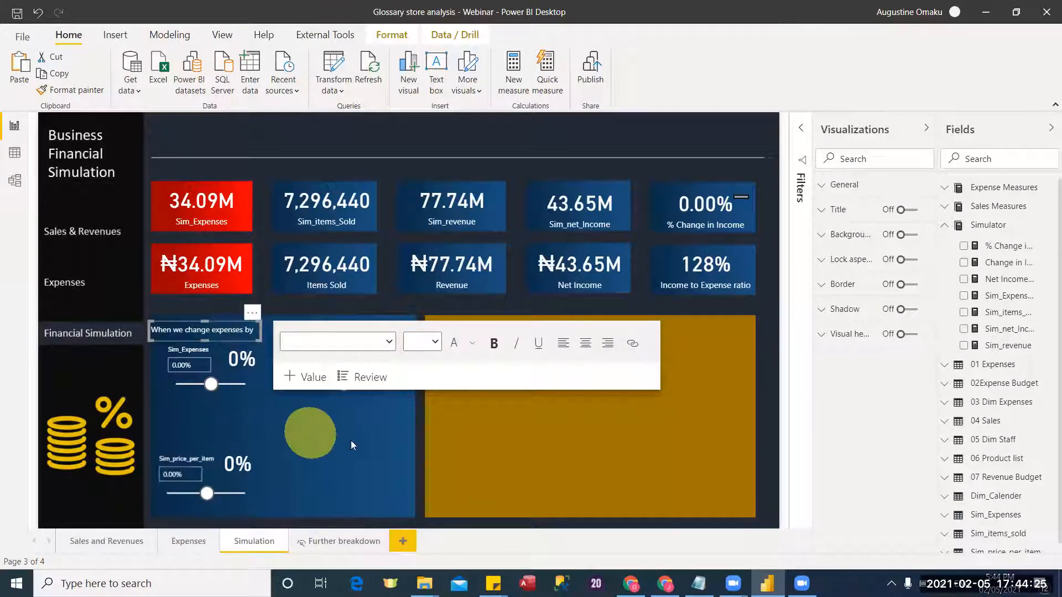
pyautogui.click(294, 317)
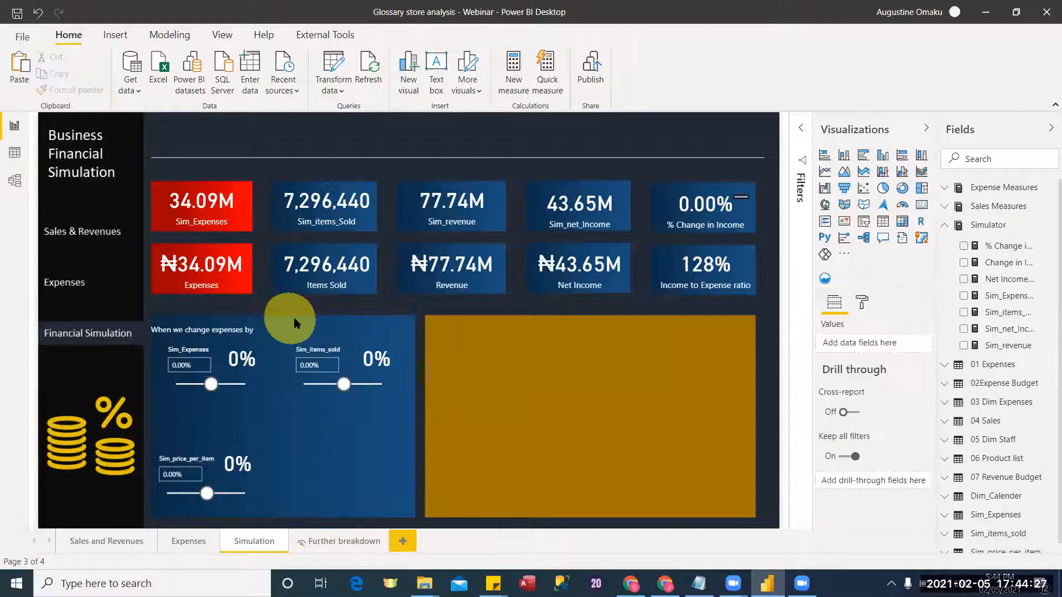
pyautogui.click(261, 343)
pyautogui.moveTo(254, 346); pyautogui.dragTo(367, 335)
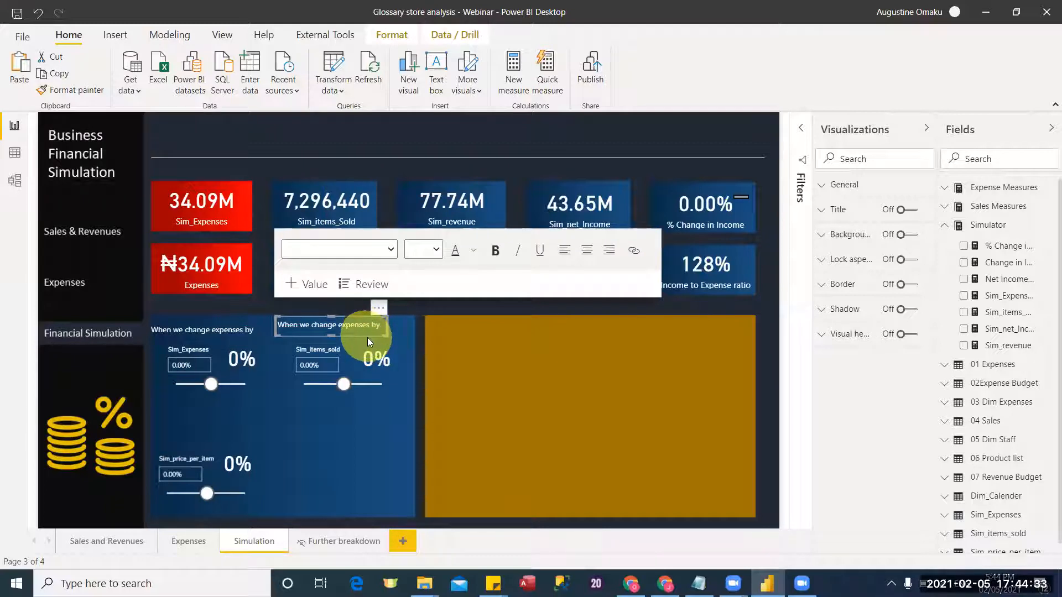
# Step: Align the copied caption over the Sim_items_sold slicer, level with the caption above the Sim_Expenses slicer
pyautogui.click(367, 336)
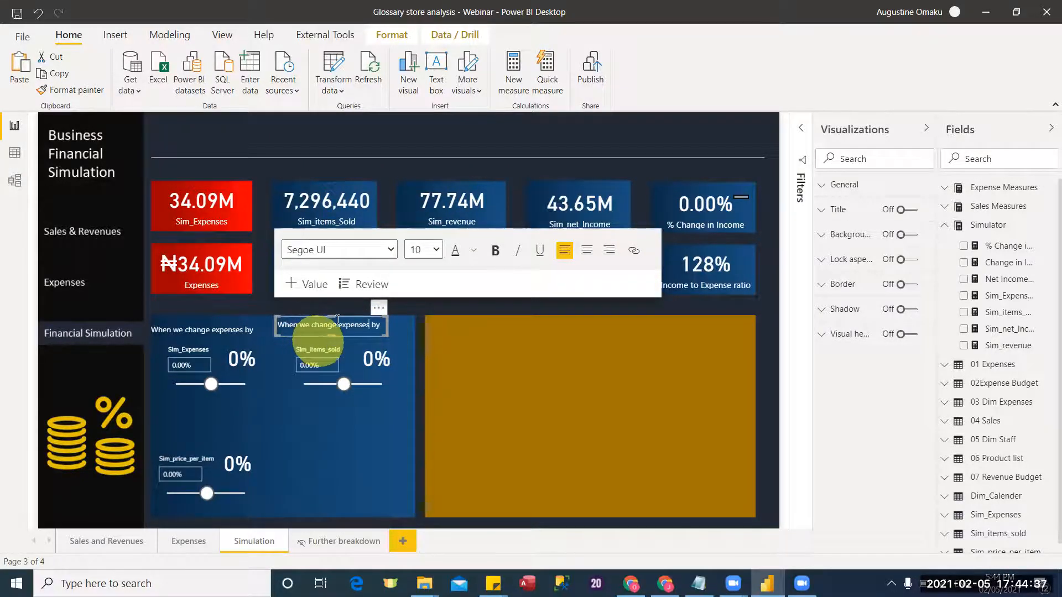
pyautogui.click(354, 338)
pyautogui.click(354, 338)
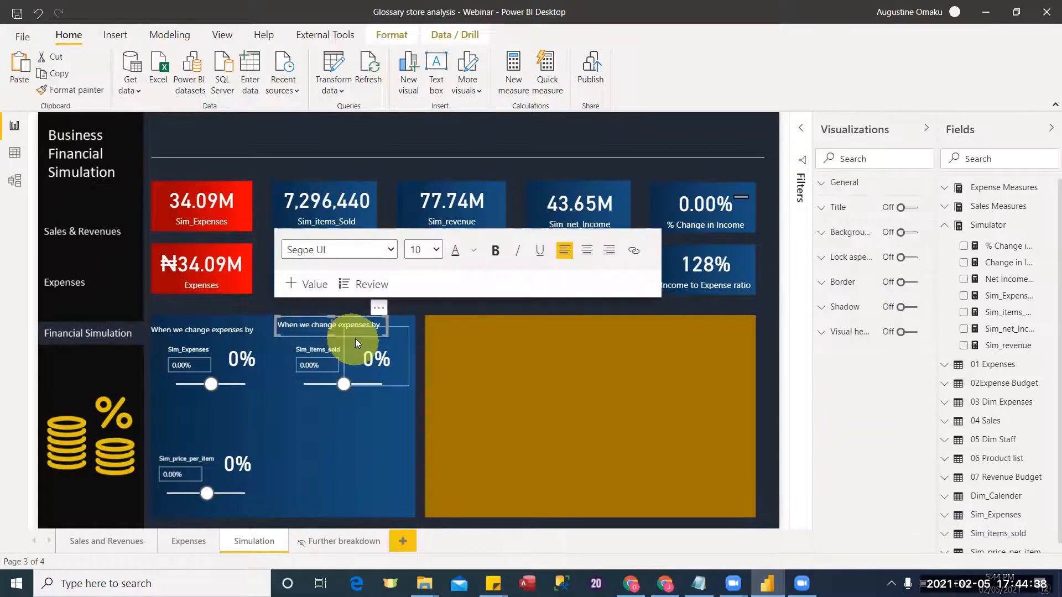
pyautogui.click(297, 342)
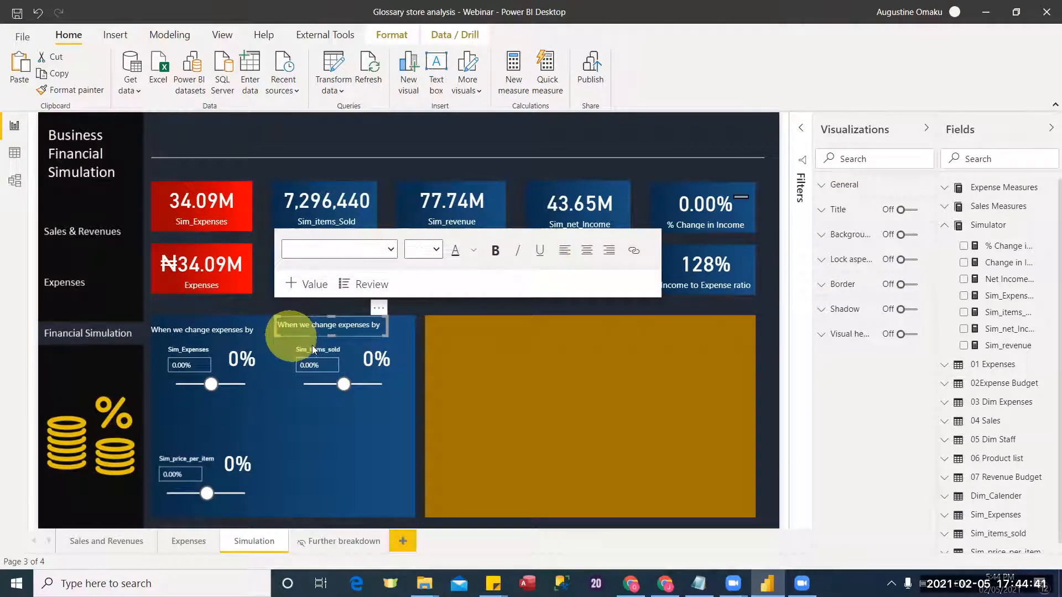
pyautogui.moveTo(297, 339); pyautogui.dragTo(312, 339)
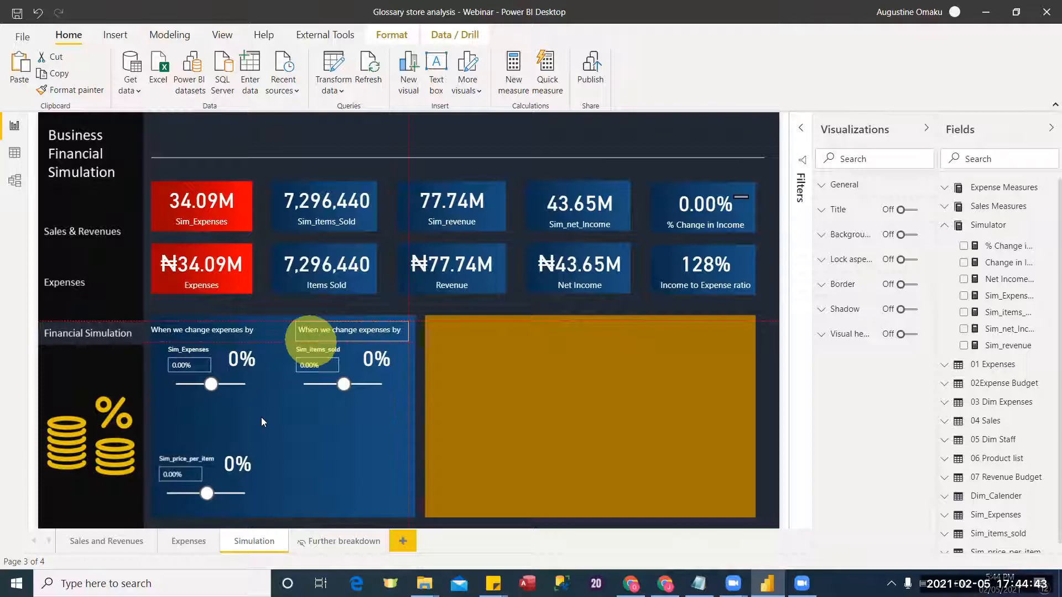
pyautogui.click(200, 429)
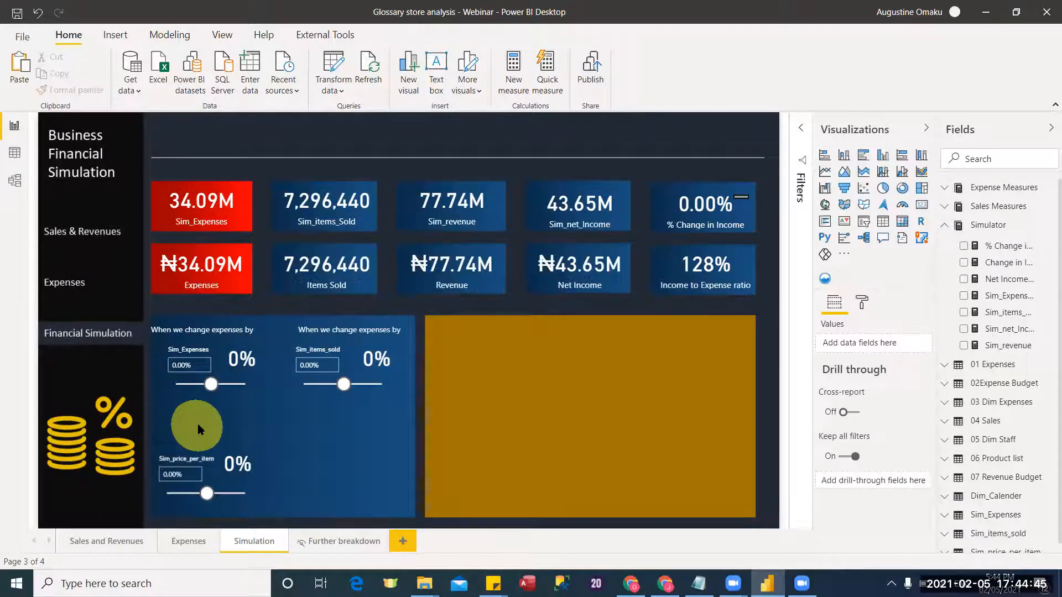
# Step: Paste another copy of the "When we change expenses by" caption and place it above the Sim_price_per_item slicer
pyautogui.click(243, 344)
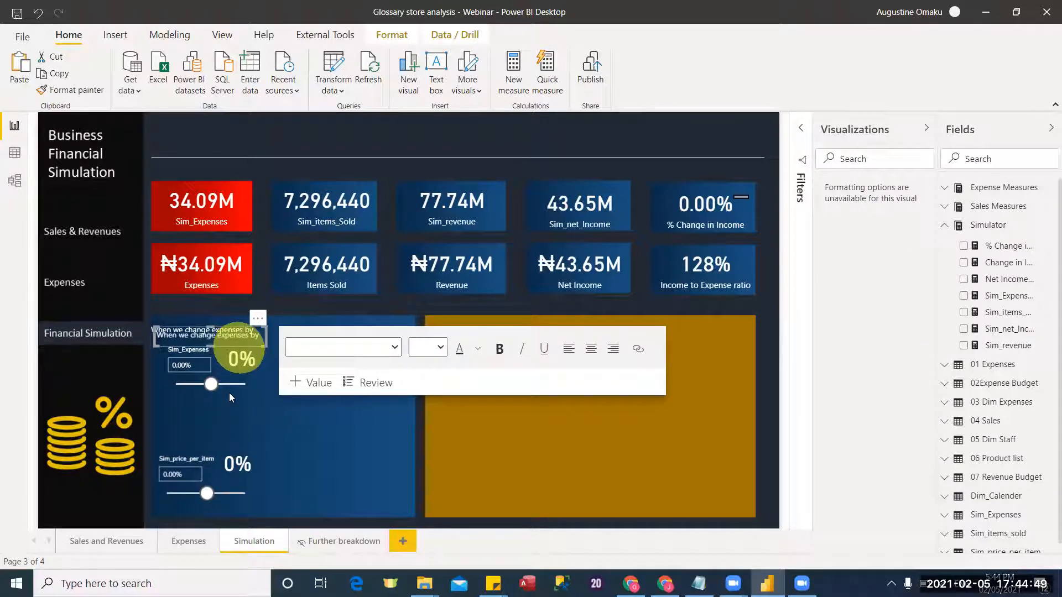
pyautogui.click(224, 413)
pyautogui.moveTo(223, 440); pyautogui.dragTo(236, 435)
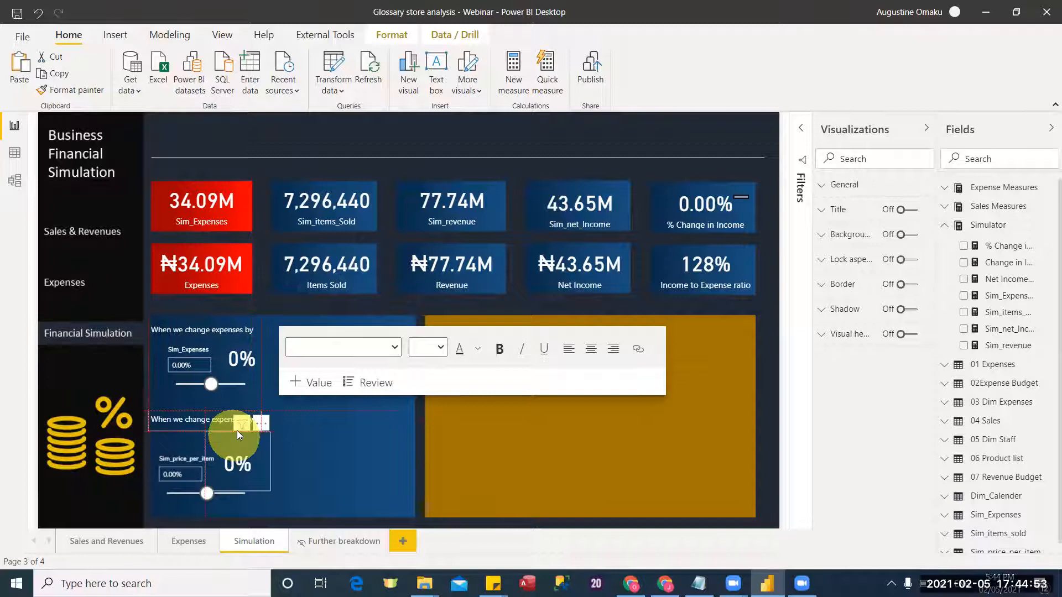
# Step: Reword the caption above the Sim_items_sold slicer to "When we change items sold by"
pyautogui.click(353, 328)
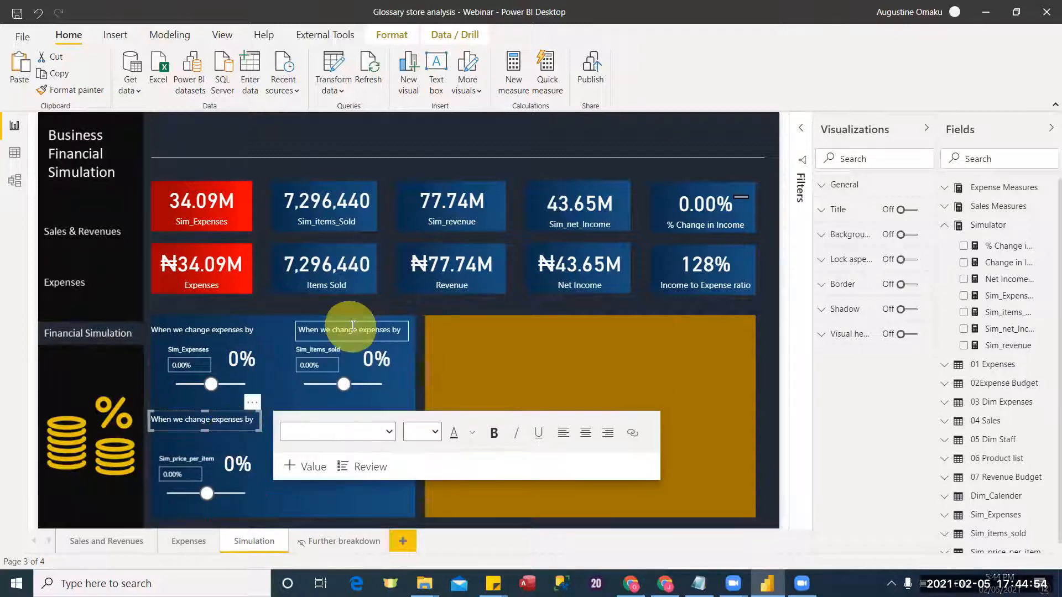
pyautogui.click(387, 331)
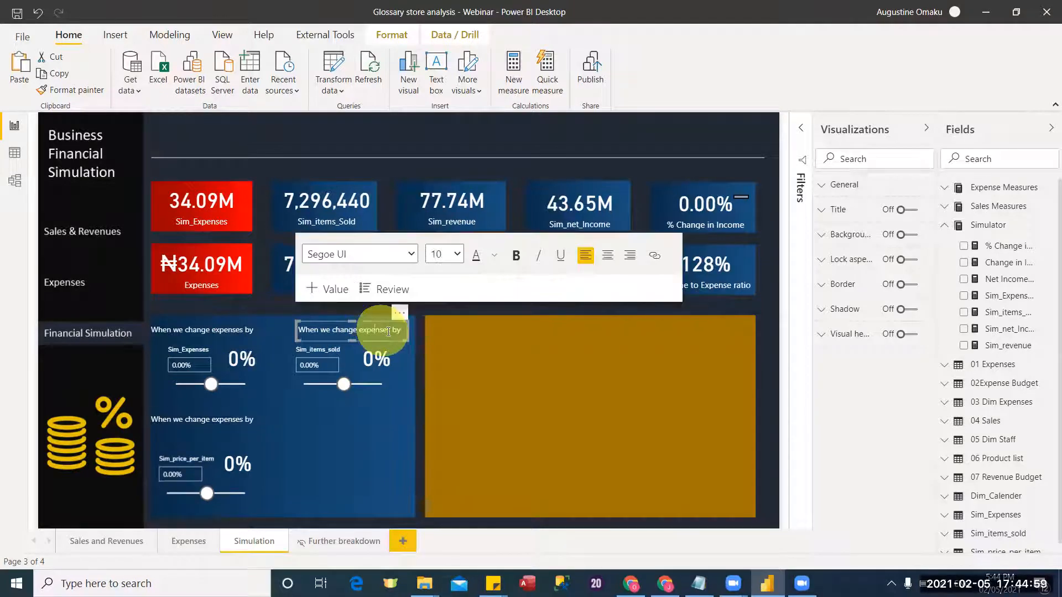
pyautogui.press('BackSpace')
pyautogui.press('BackSpace')
pyautogui.press('BackSpace')
pyautogui.press('BackSpace')
pyautogui.press('BackSpace')
pyautogui.press('BackSpace')
pyautogui.press('BackSpace')
pyautogui.press('BackSpace')
pyautogui.write('itens sold')
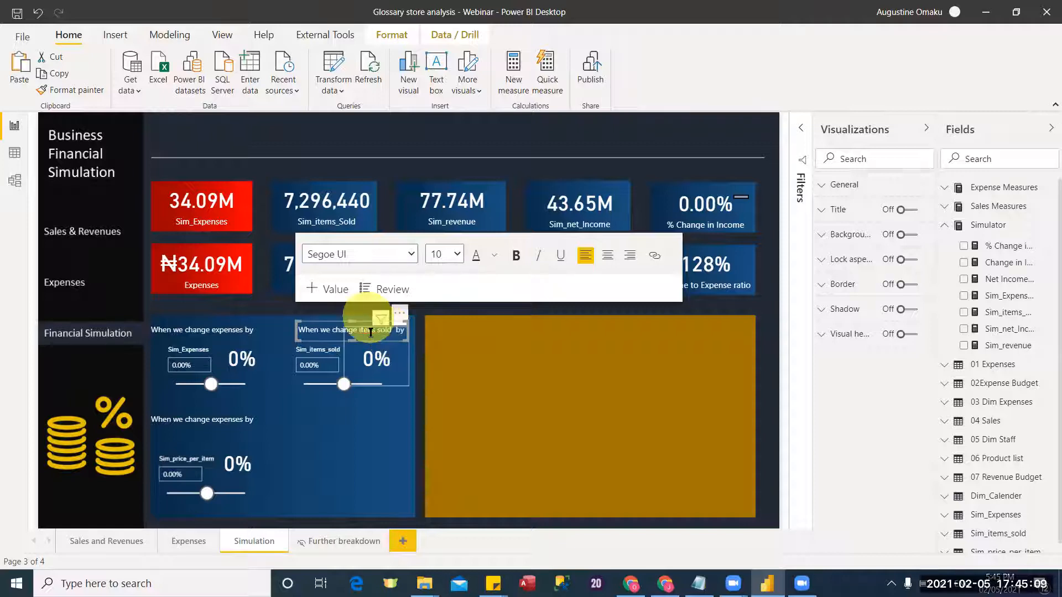
pyautogui.press('BackSpace')
pyautogui.write('m')
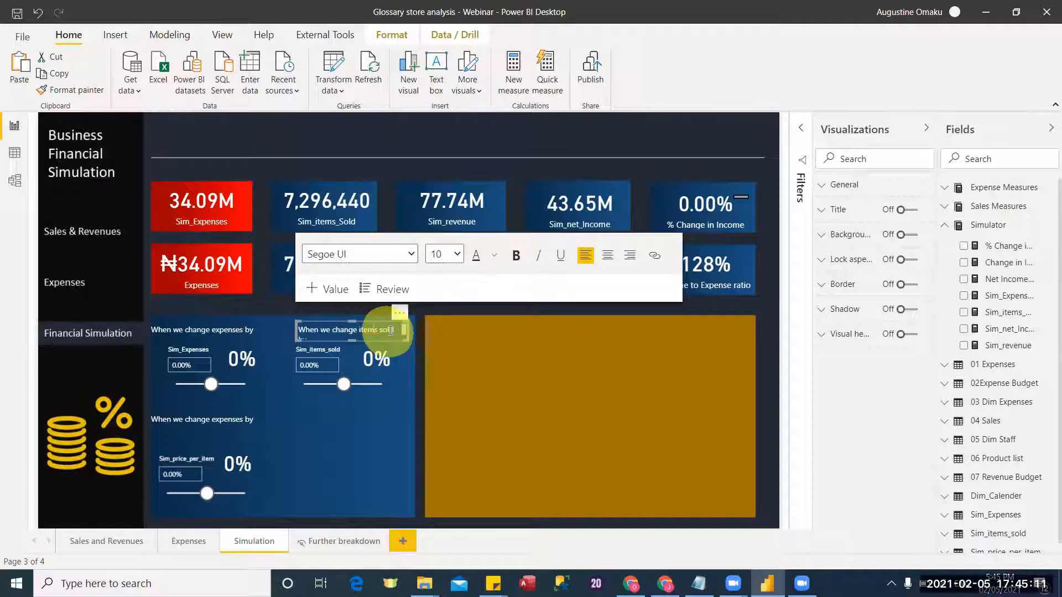
# Step: Reword the caption above the Sim_price_per_item slicer to "When we change price per item by"
pyautogui.click(253, 440)
pyautogui.click(204, 416)
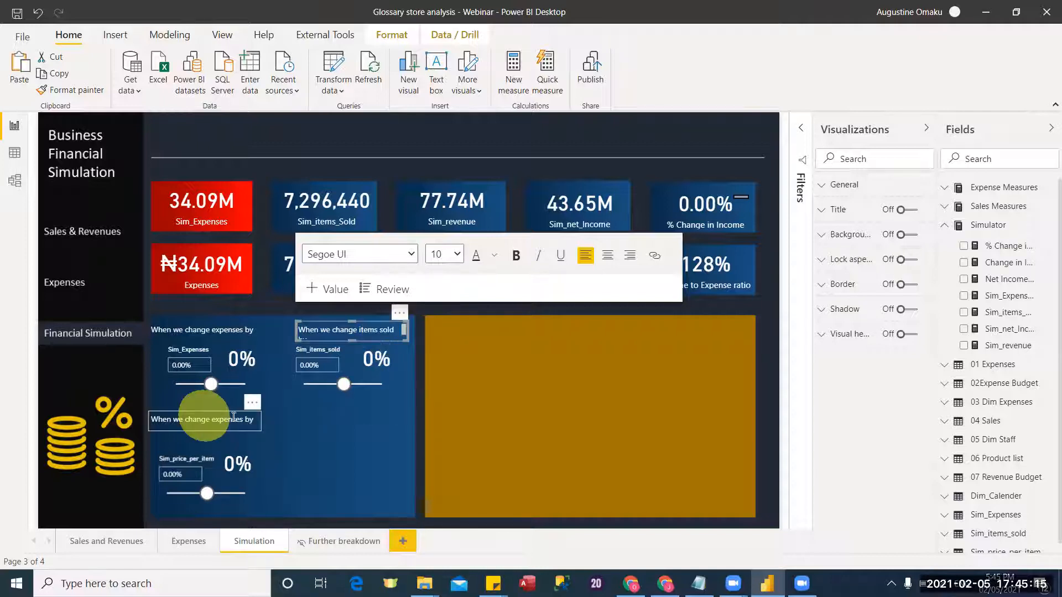
pyautogui.click(234, 417)
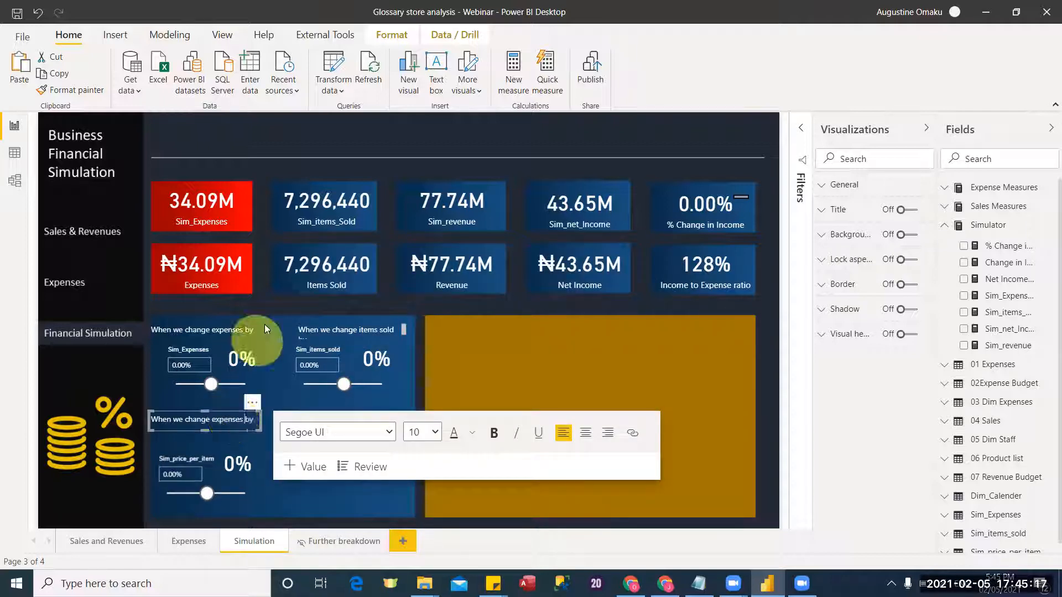
pyautogui.press('BackSpace')
pyautogui.press('BackSpace')
pyautogui.press('BackSpace')
pyautogui.press('BackSpace')
pyautogui.press('BackSpace')
pyautogui.press('BackSpace')
pyautogui.press('BackSpace')
pyautogui.press('BackSpace')
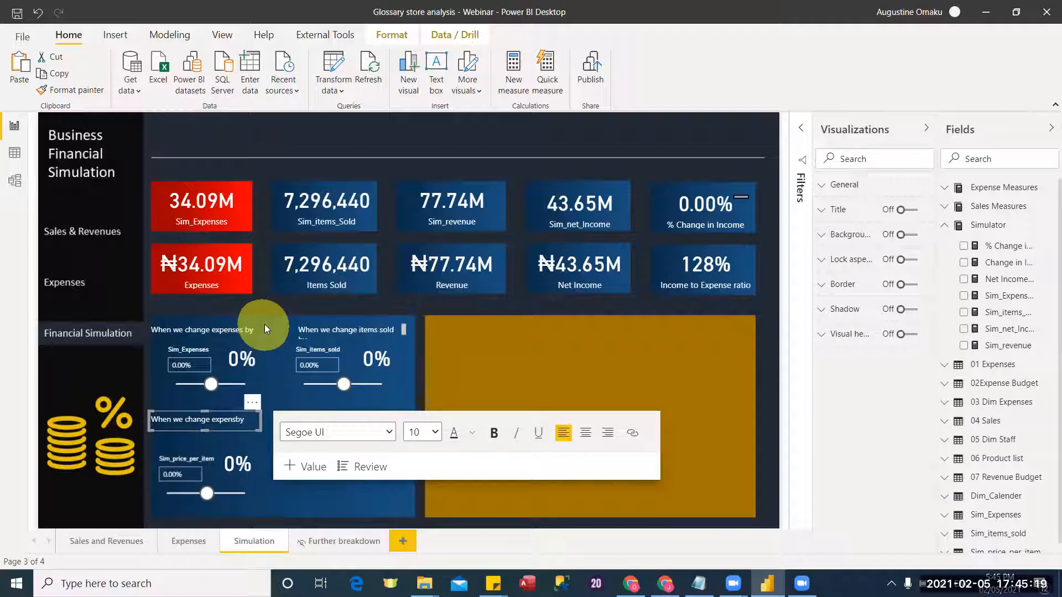
pyautogui.press('BackSpace')
pyautogui.write('pri')
pyautogui.write('ce ')
pyautogui.write('per i')
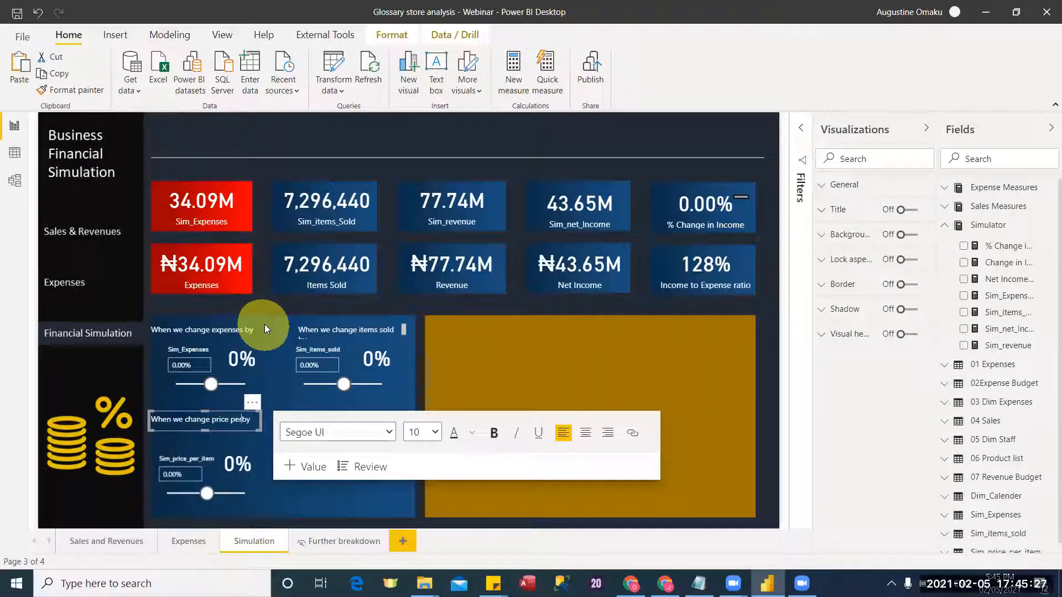
pyautogui.write('tem')
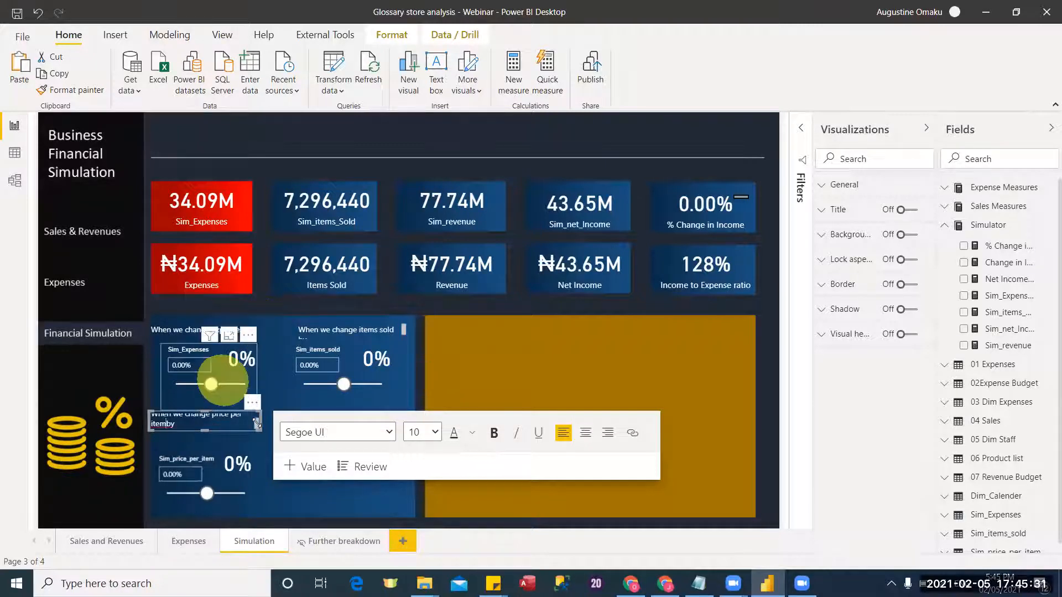
# Step: Widen the price-per-item caption to fit on one line and move it down closer to its slicer
pyautogui.moveTo(257, 424); pyautogui.dragTo(330, 409)
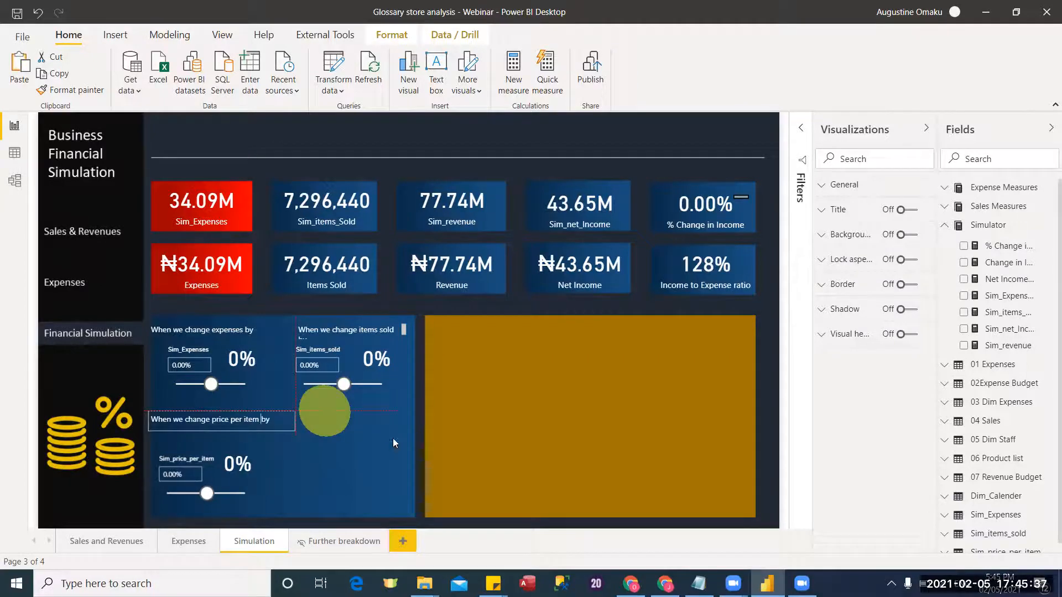
pyautogui.click(255, 434)
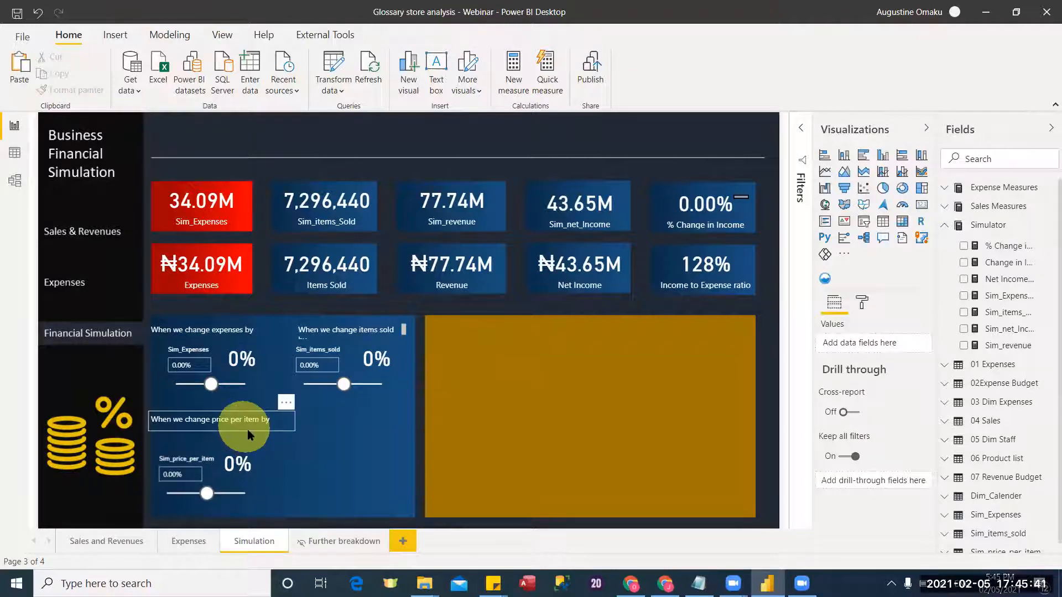
pyautogui.click(193, 421)
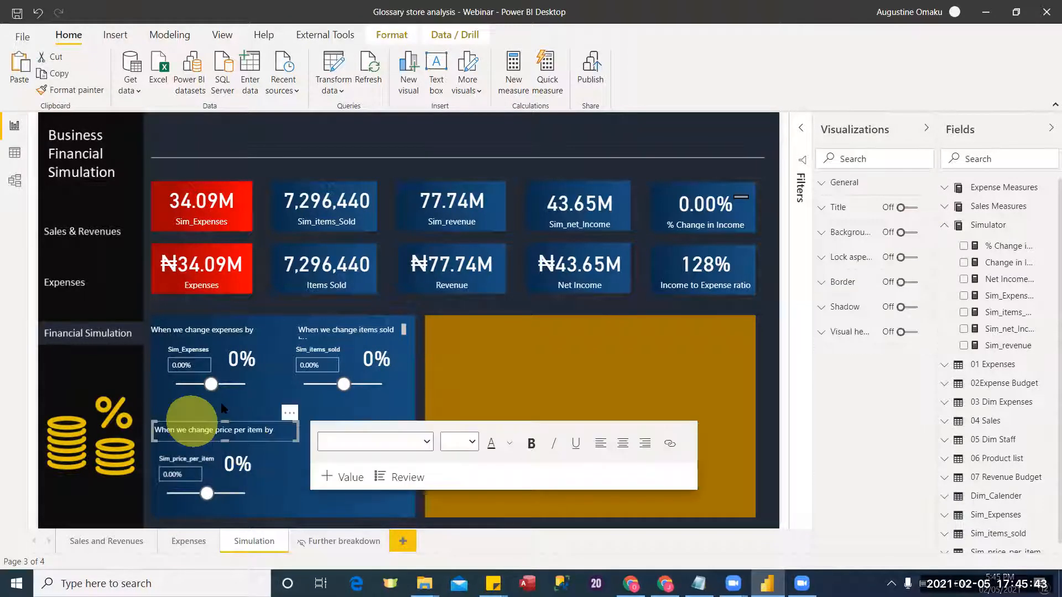
pyautogui.click(497, 340)
pyautogui.click(407, 432)
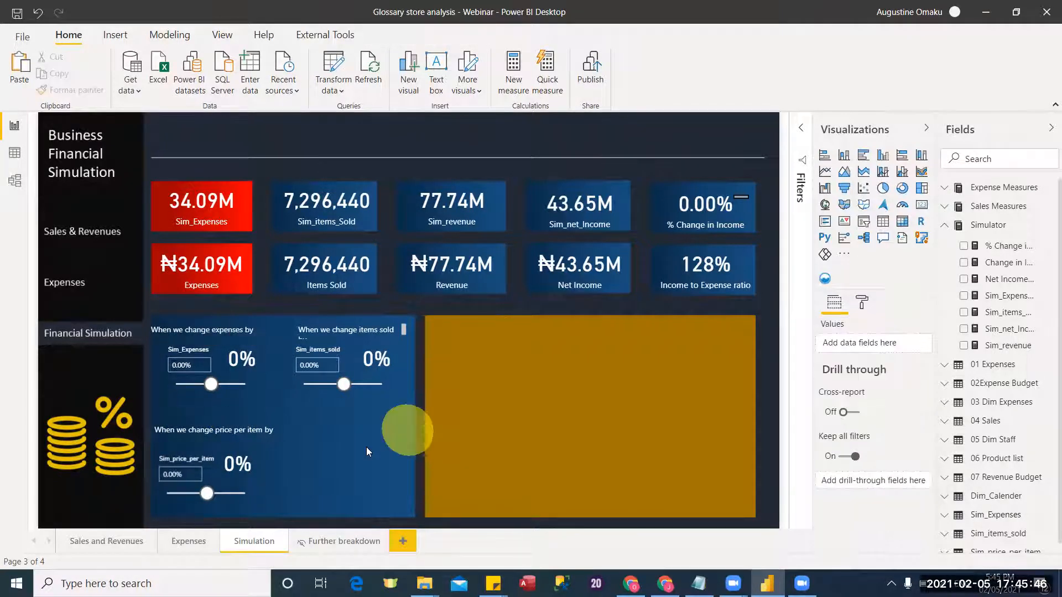
# Step: Select the Sim_Expenses, Sim_items_sold and Sim_price_per_item slicers together and turn off their slicer headers
pyautogui.click(262, 490)
pyautogui.click(233, 383)
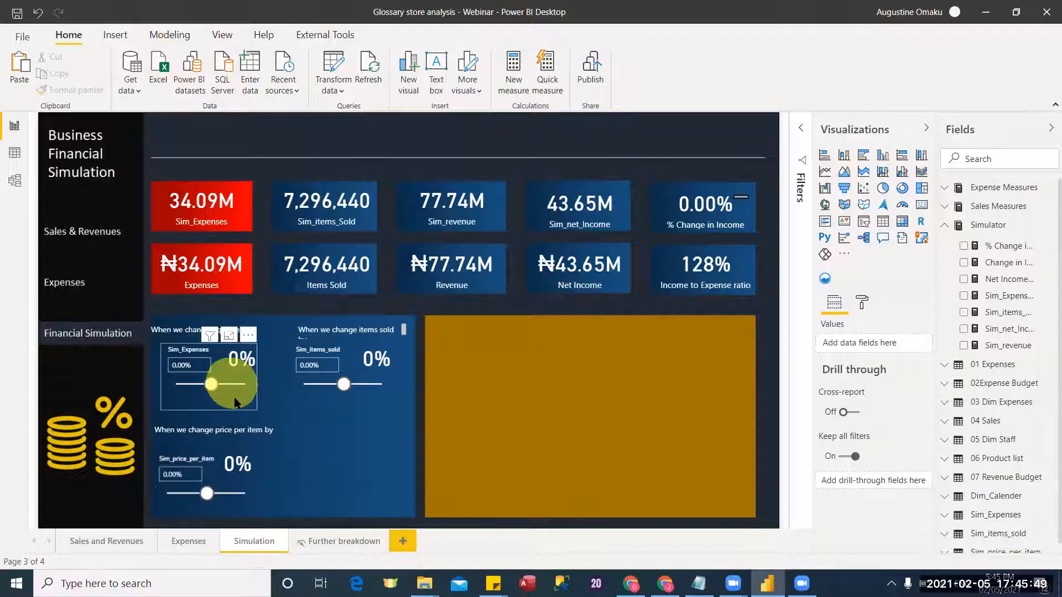
pyautogui.click(234, 397)
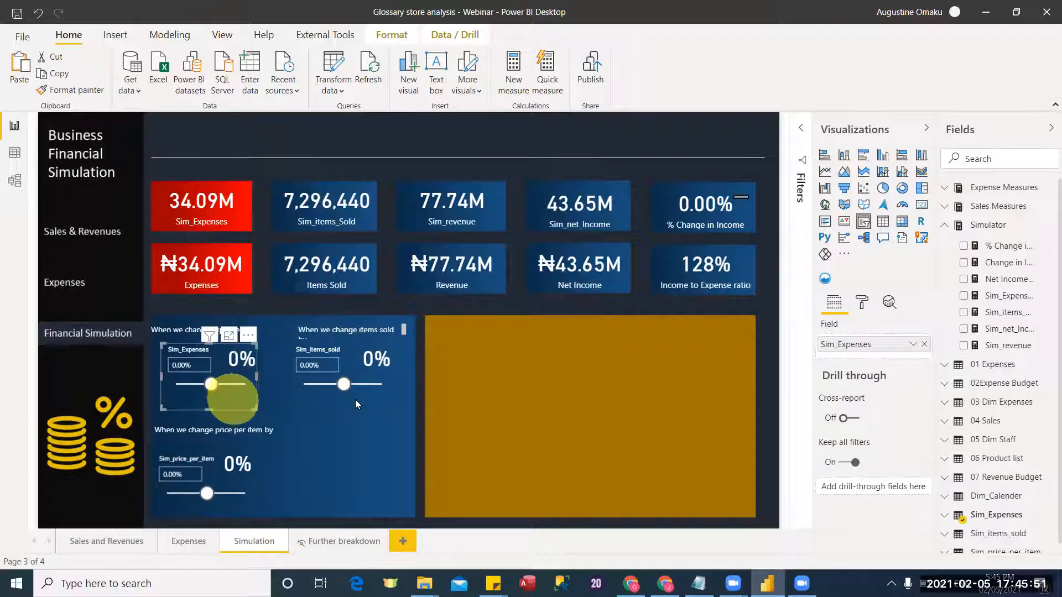
pyautogui.click(193, 511)
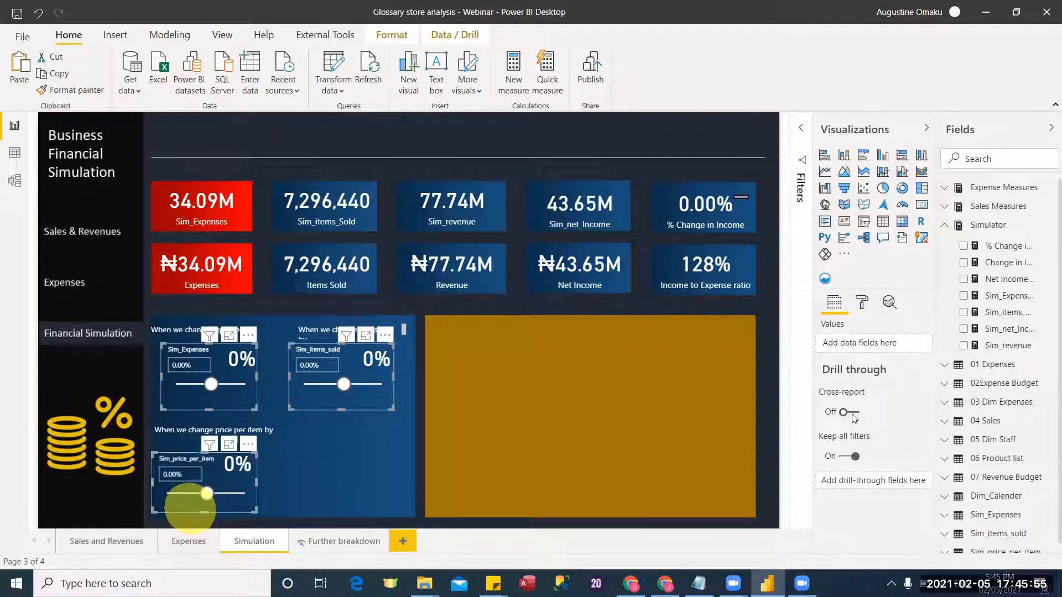
pyautogui.click(859, 303)
pyautogui.click(915, 381)
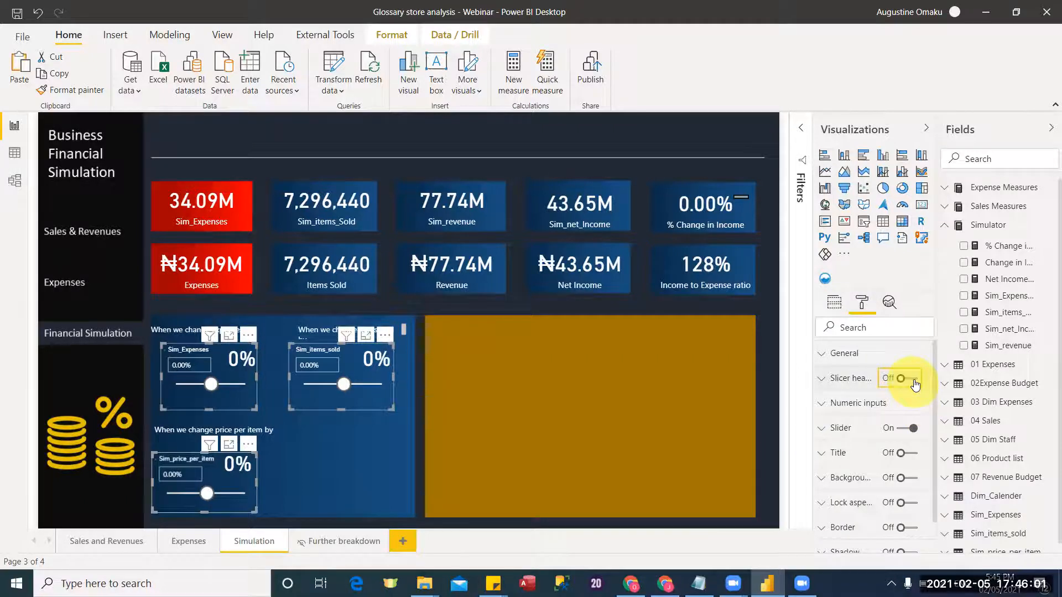
pyautogui.click(340, 462)
pyautogui.click(476, 427)
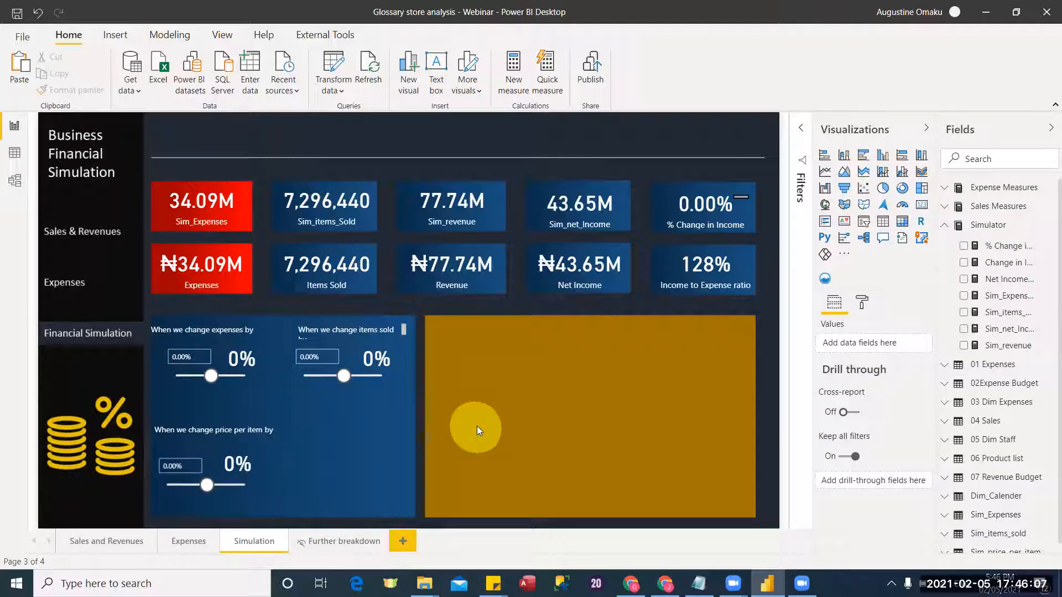
# Step: Widen the "When we change items sold by" caption towards the expenses caption so its text fits on one line
pyautogui.click(312, 326)
pyautogui.click(296, 338)
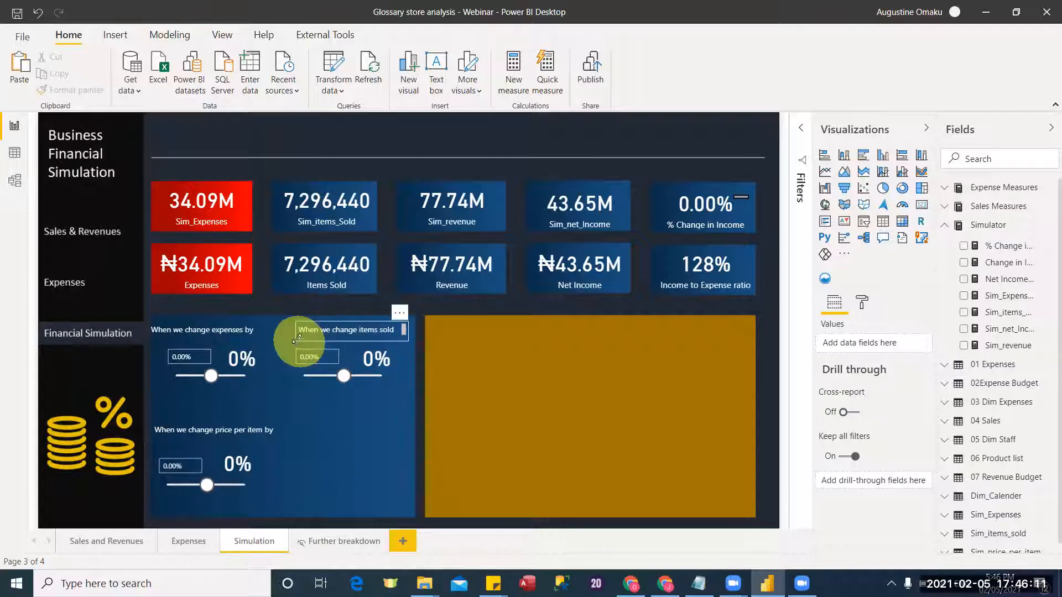
pyautogui.click(276, 338)
pyautogui.moveTo(275, 338); pyautogui.dragTo(275, 339)
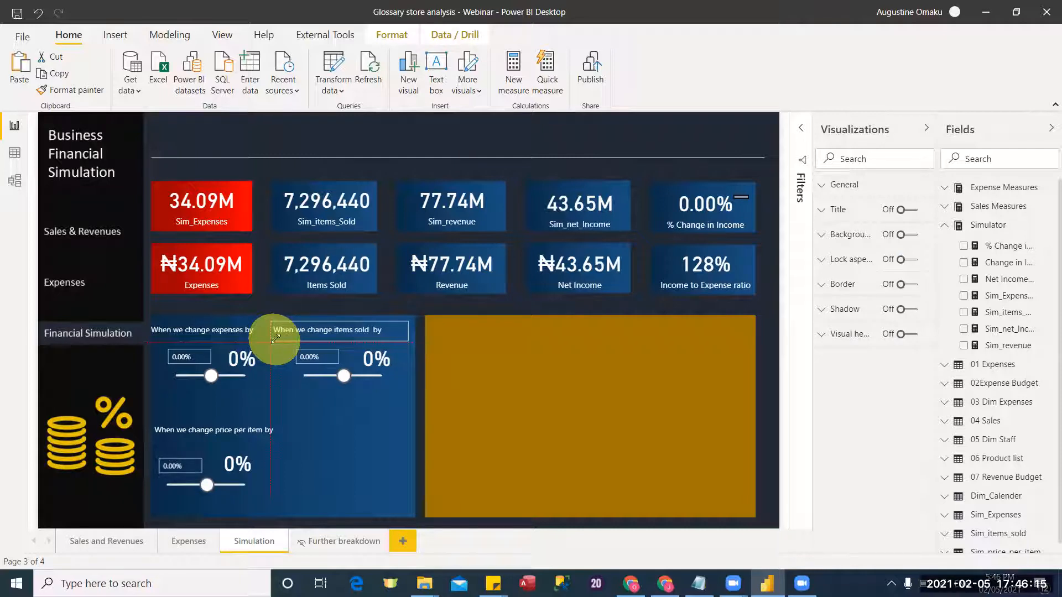
pyautogui.click(593, 421)
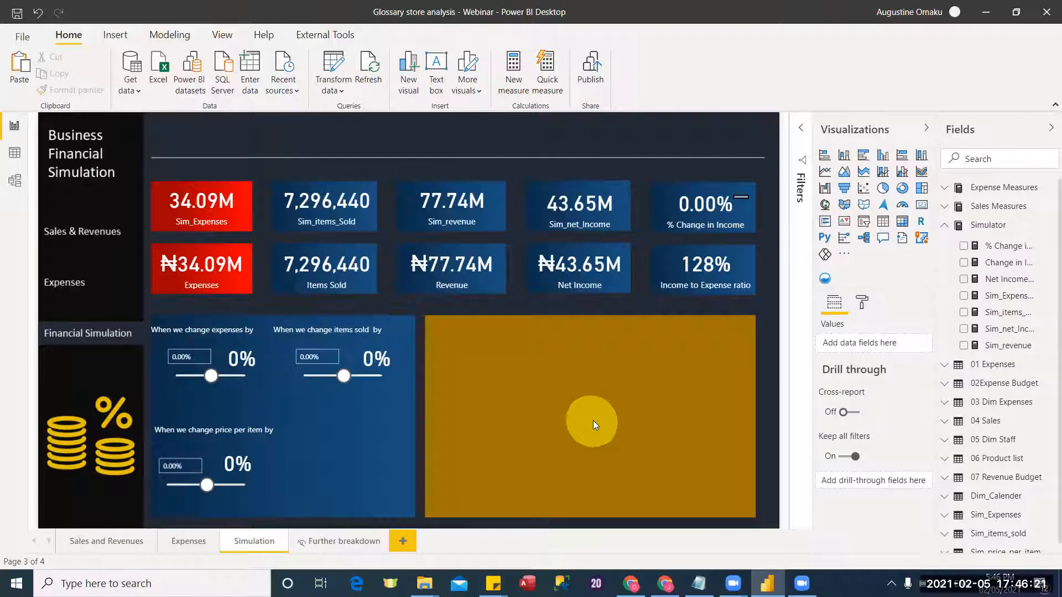
# Step: Add a matrix visual on the gold panel with Month from Dim_Calender as its rows
pyautogui.click(549, 398)
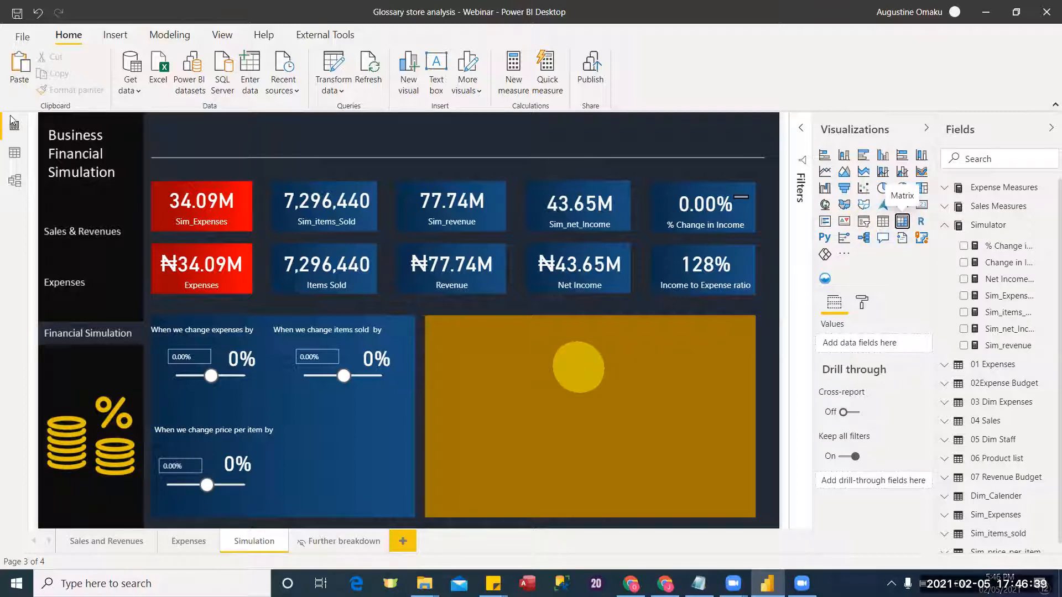
pyautogui.moveTo(109, 161); pyautogui.dragTo(538, 379)
pyautogui.click(944, 224)
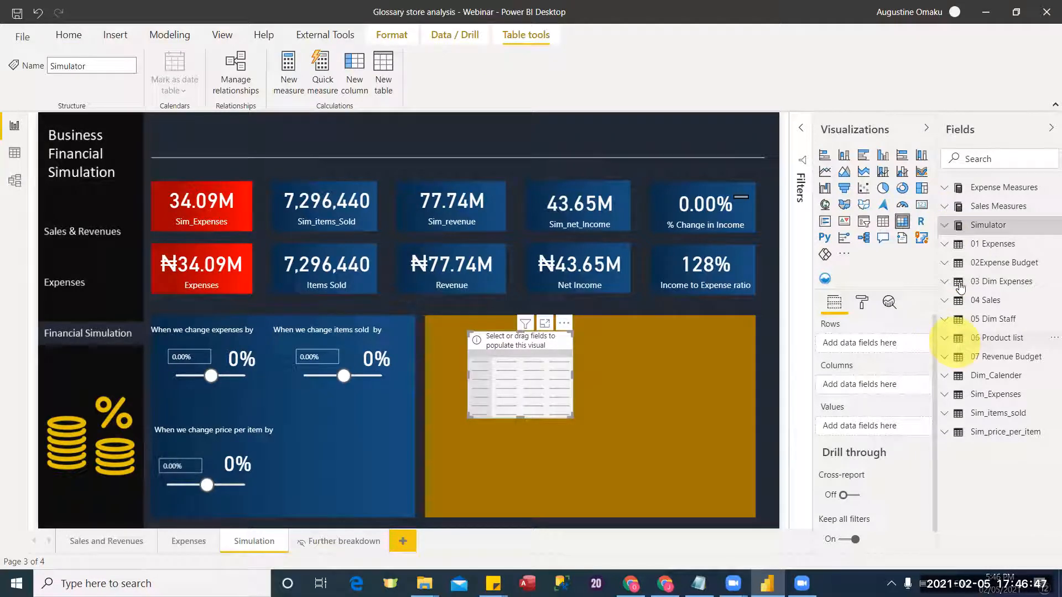
pyautogui.click(947, 378)
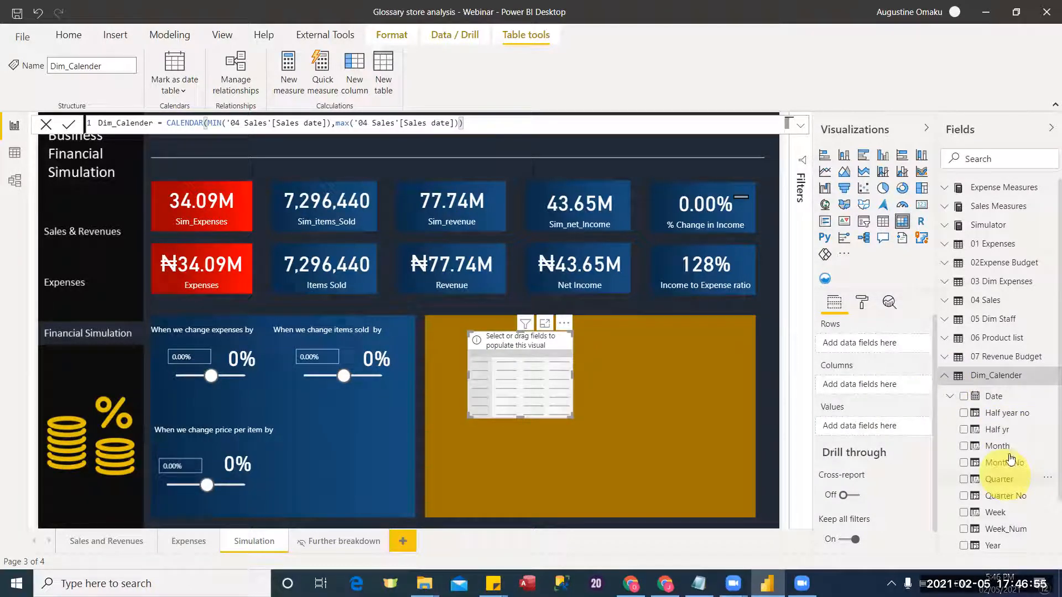
pyautogui.moveTo(1009, 450); pyautogui.dragTo(872, 346)
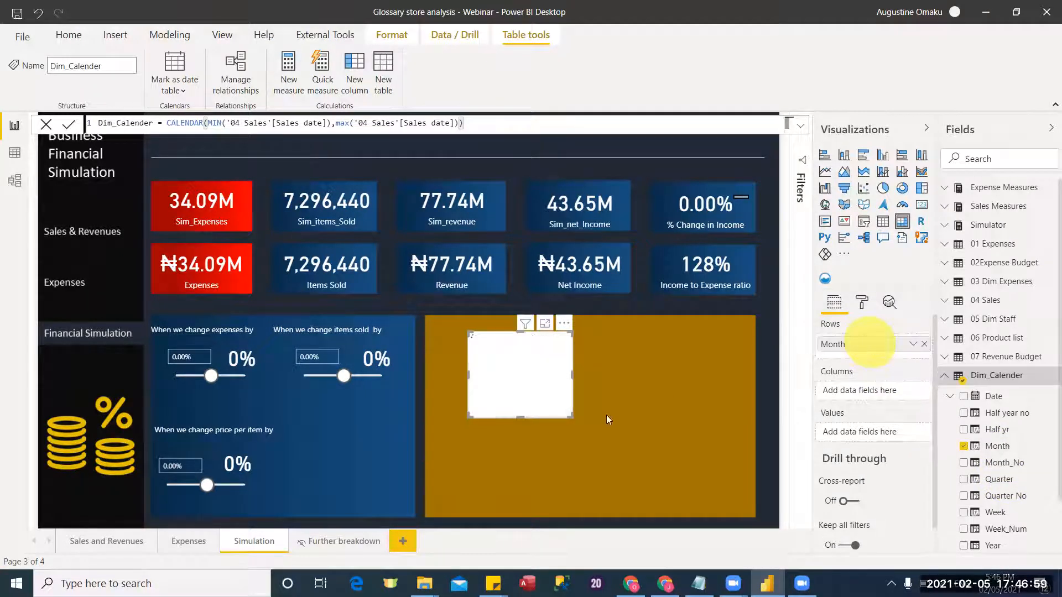
# Step: Enlarge the matrix to show all twelve months and add the Net Income sales measure as its values
pyautogui.moveTo(583, 429); pyautogui.dragTo(664, 499)
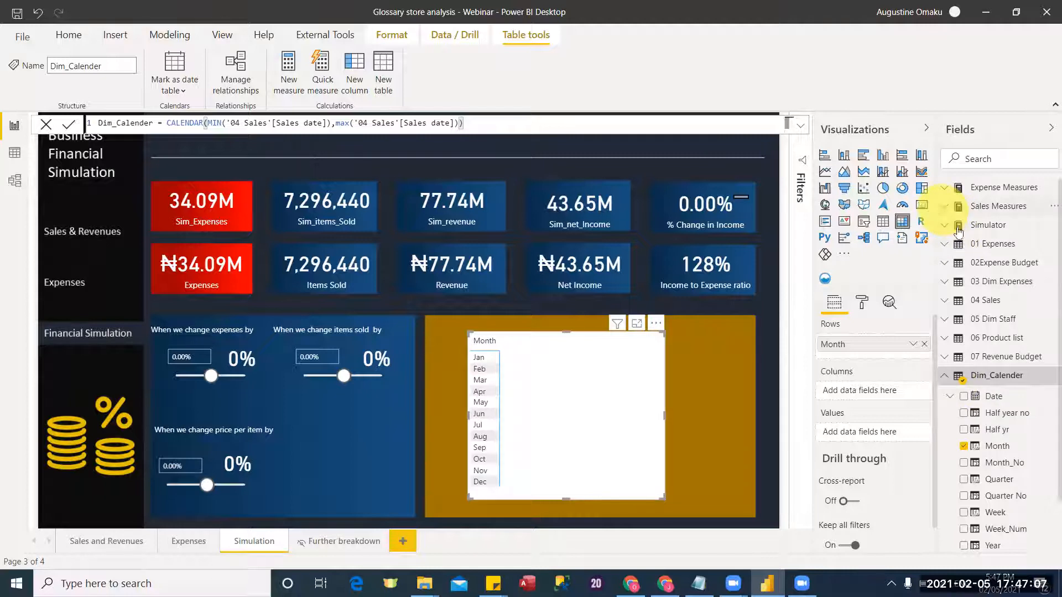
pyautogui.click(944, 210)
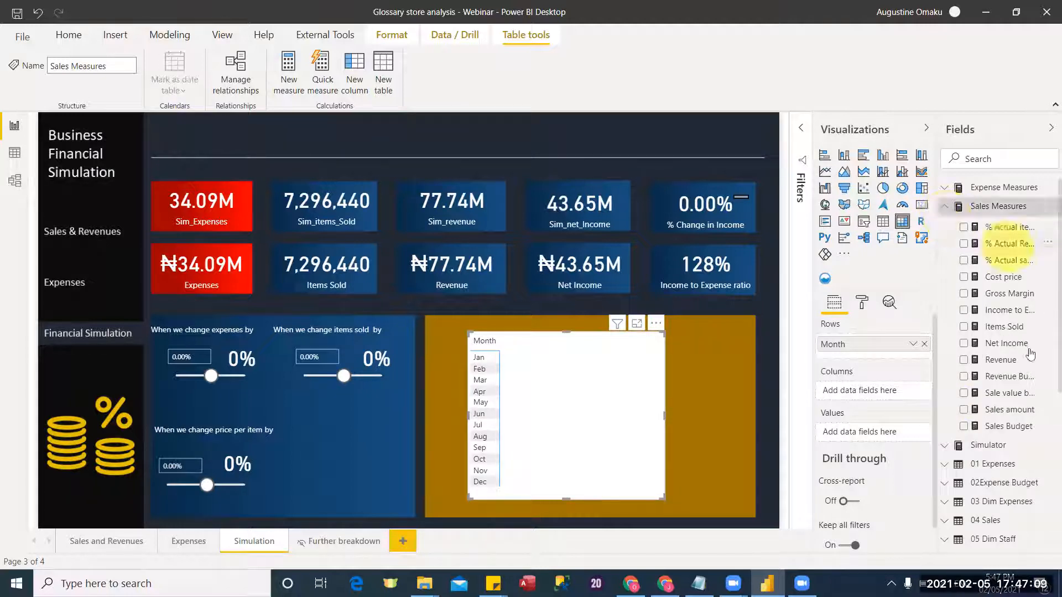
pyautogui.moveTo(881, 437); pyautogui.dragTo(884, 441)
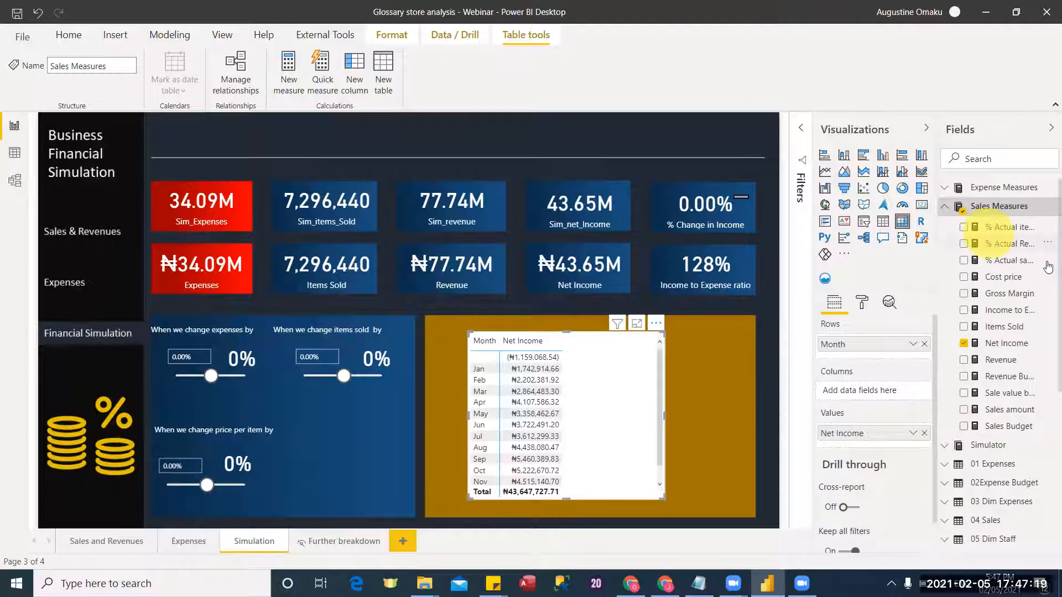
# Step: Add the Sim_net_Income measure from the Simulator table to the matrix values below Net Income
pyautogui.click(947, 211)
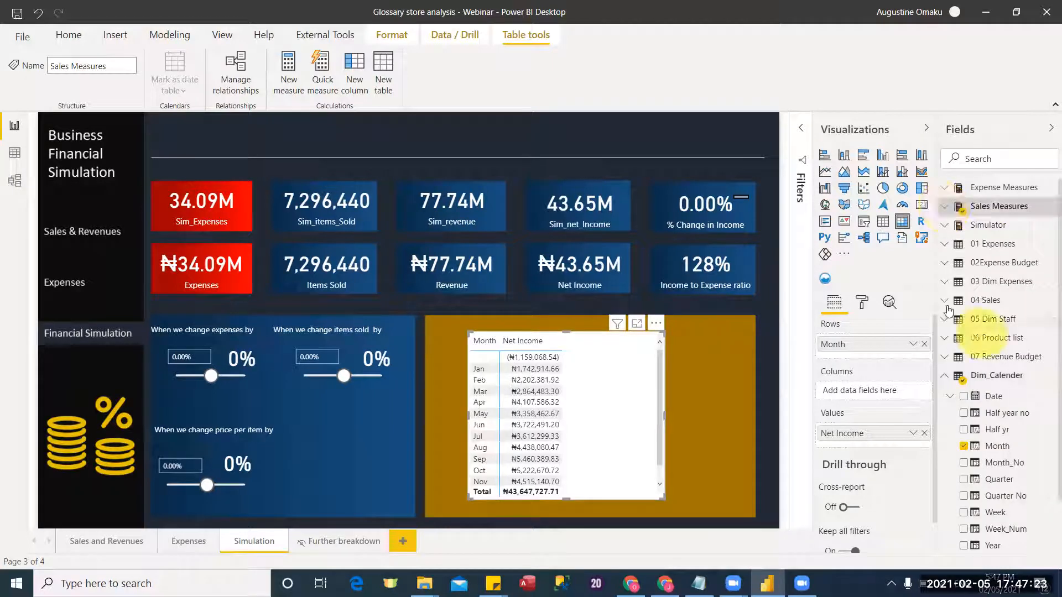
pyautogui.click(945, 226)
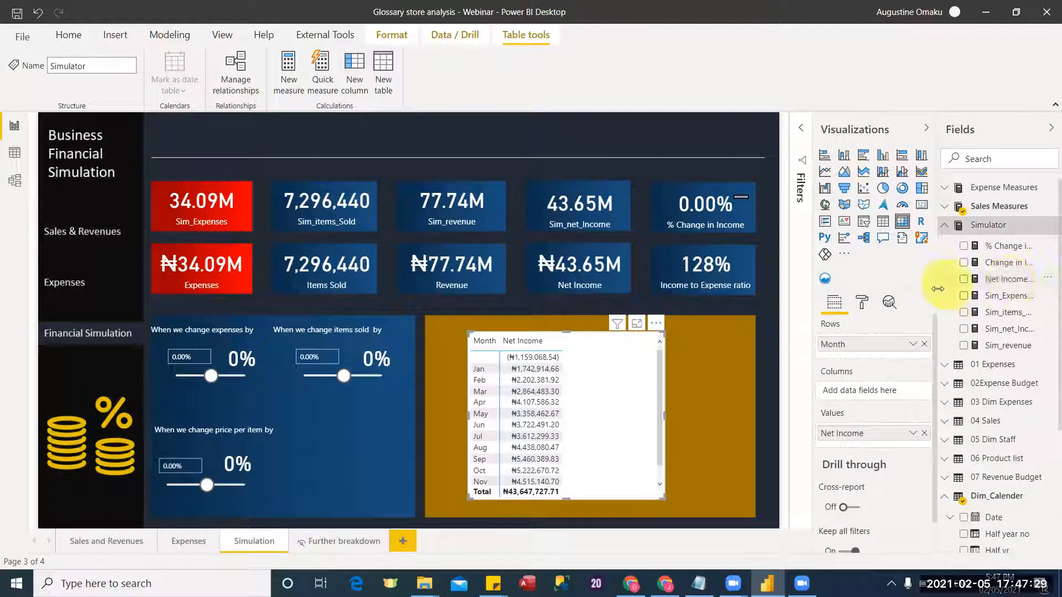
pyautogui.moveTo(938, 289); pyautogui.dragTo(887, 302)
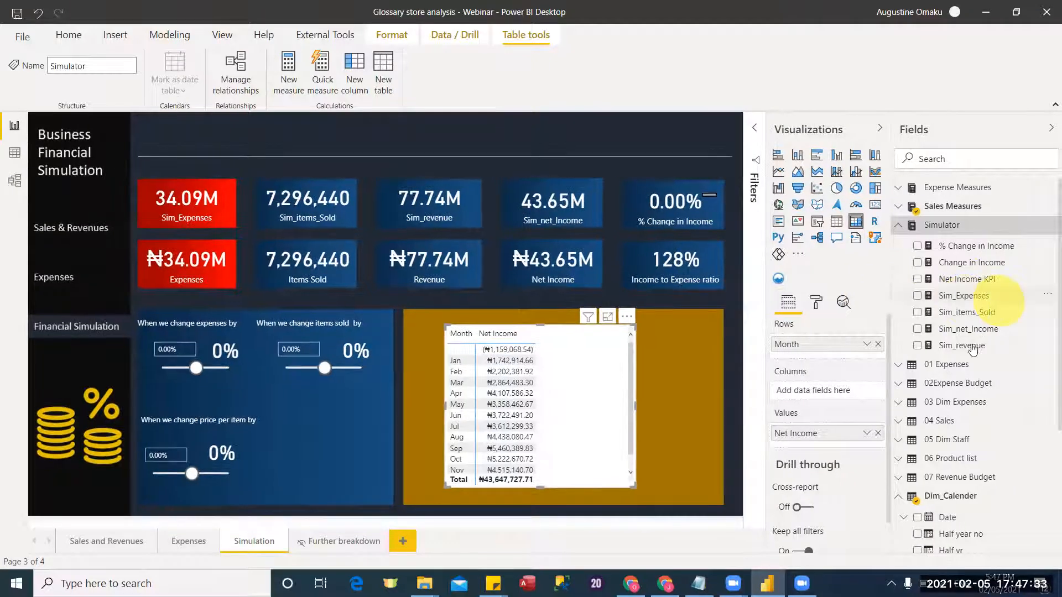
pyautogui.moveTo(884, 395); pyautogui.dragTo(828, 443)
pyautogui.moveTo(971, 331); pyautogui.dragTo(849, 445)
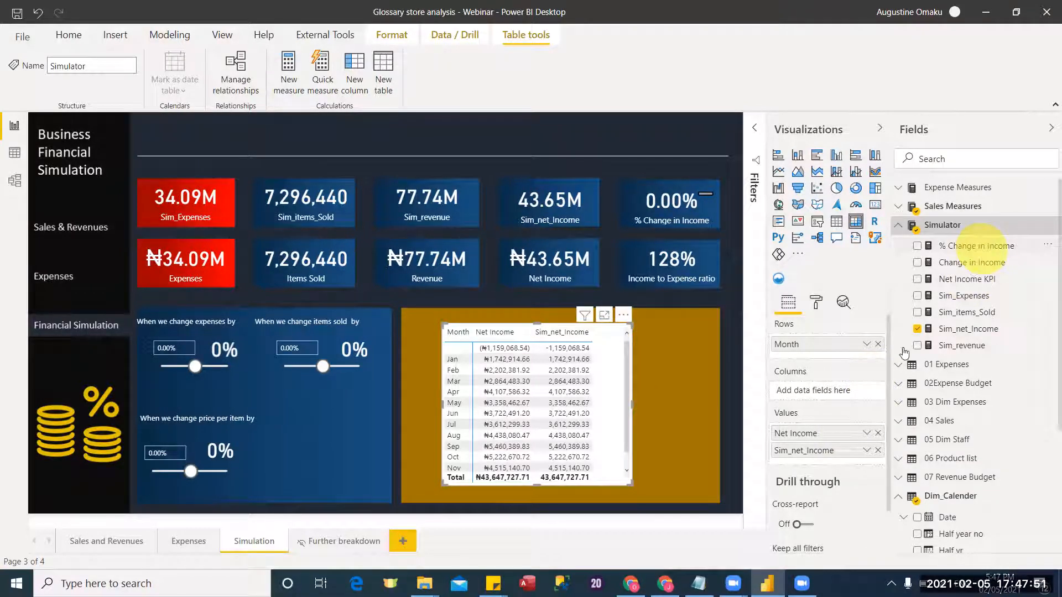
# Step: Add Change in Income and % Change in Income to the matrix values and enlarge the matrix to fill the gold panel
pyautogui.moveTo(849, 474); pyautogui.dragTo(846, 462)
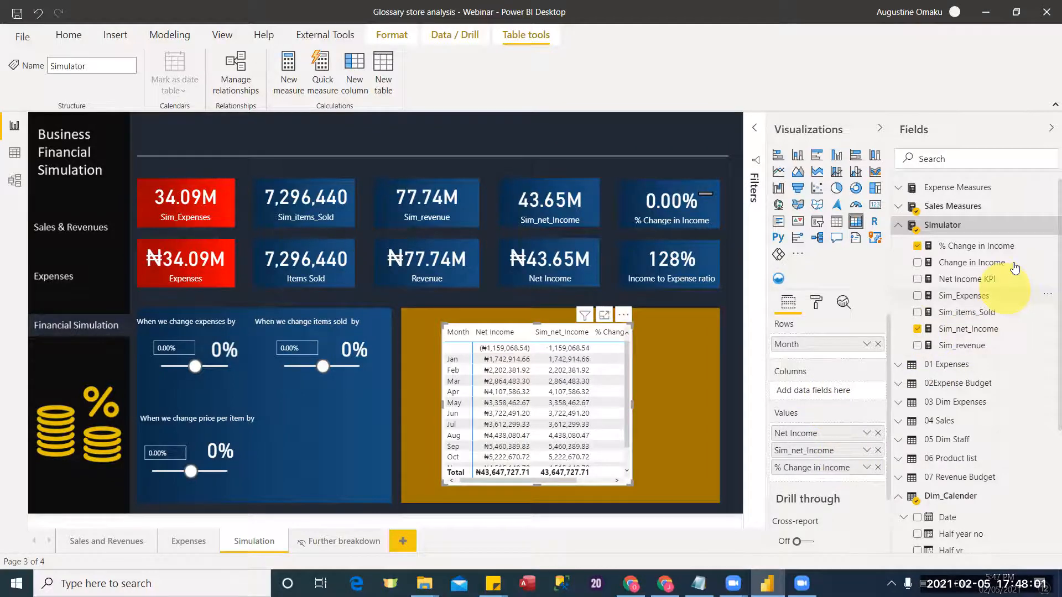
pyautogui.moveTo(876, 456); pyautogui.dragTo(871, 467)
pyautogui.click(617, 481)
pyautogui.moveTo(628, 483); pyautogui.dragTo(715, 497)
pyautogui.moveTo(442, 326); pyautogui.dragTo(407, 323)
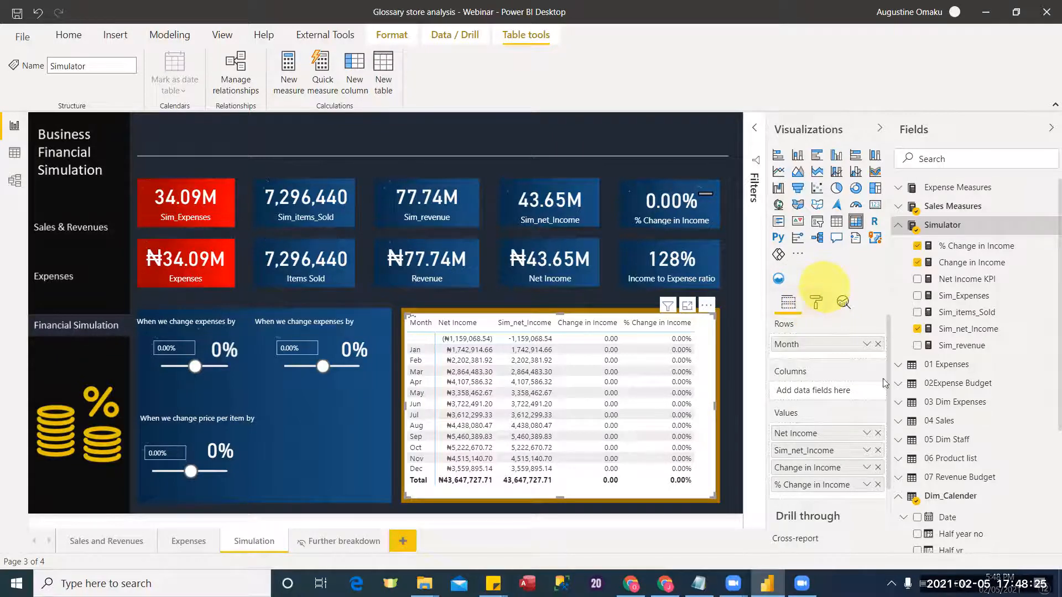
# Step: Set the matrix style to None in its formatting options
pyautogui.click(816, 304)
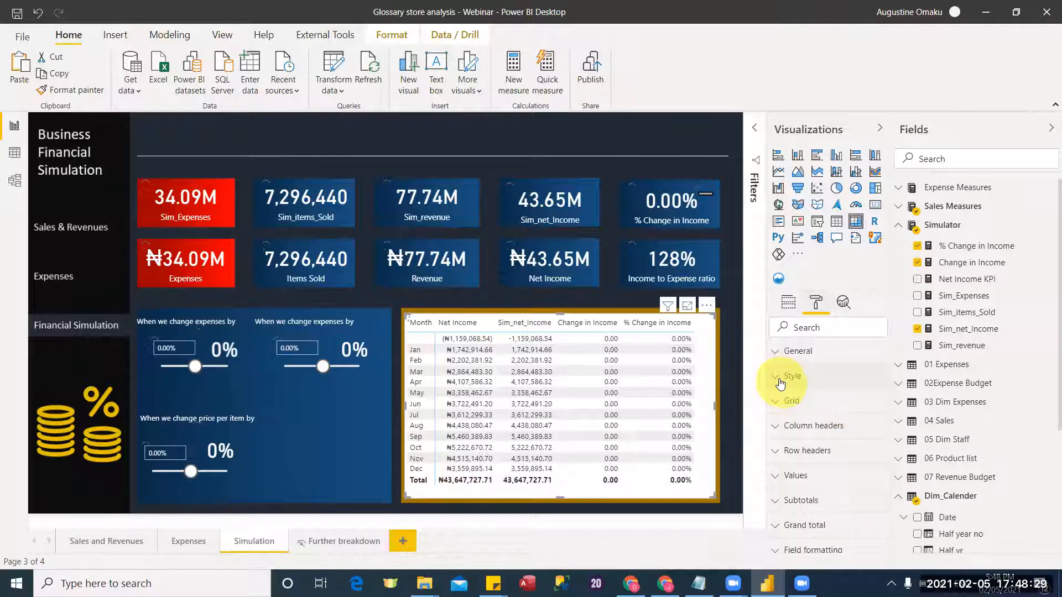
pyautogui.click(780, 383)
pyautogui.click(780, 383)
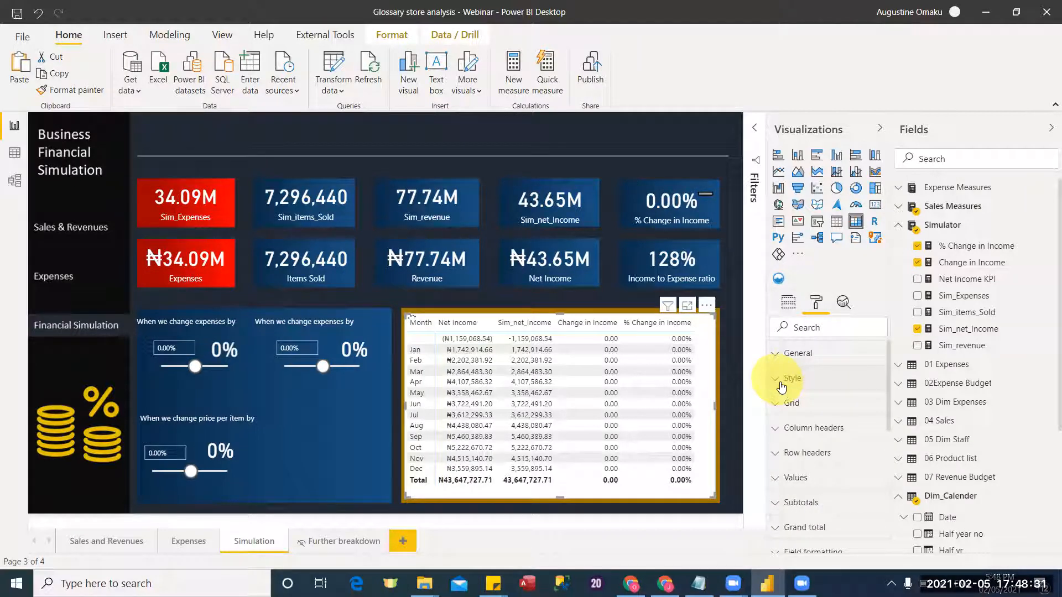
pyautogui.click(778, 383)
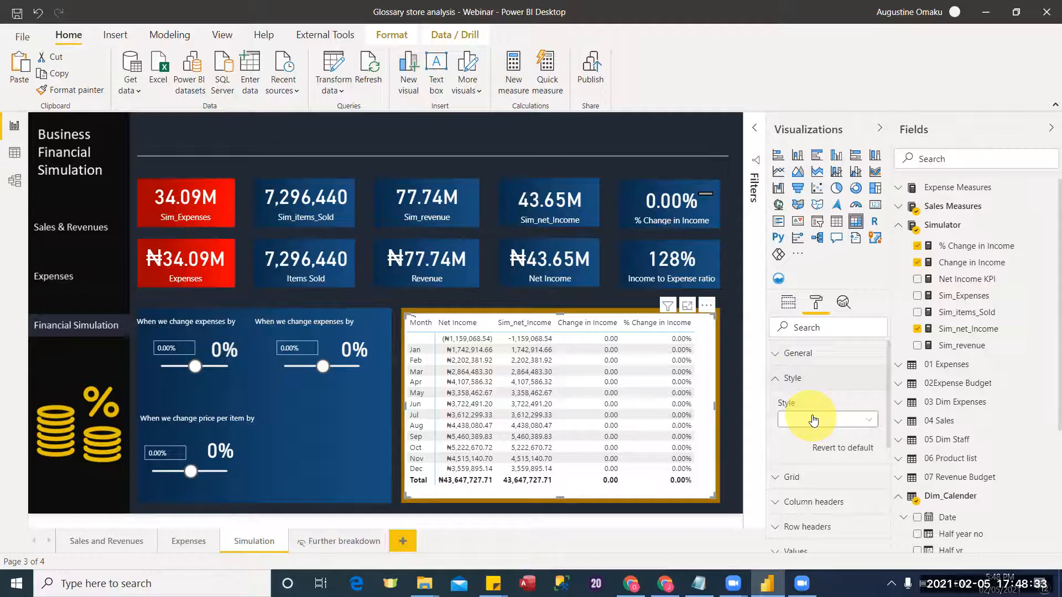
pyautogui.click(813, 421)
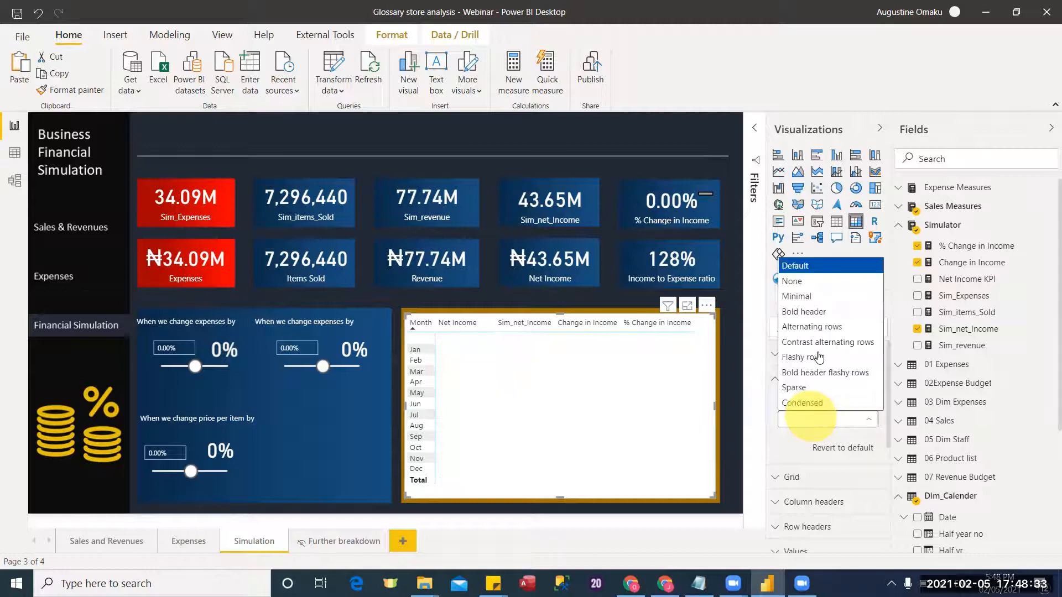
pyautogui.click(809, 281)
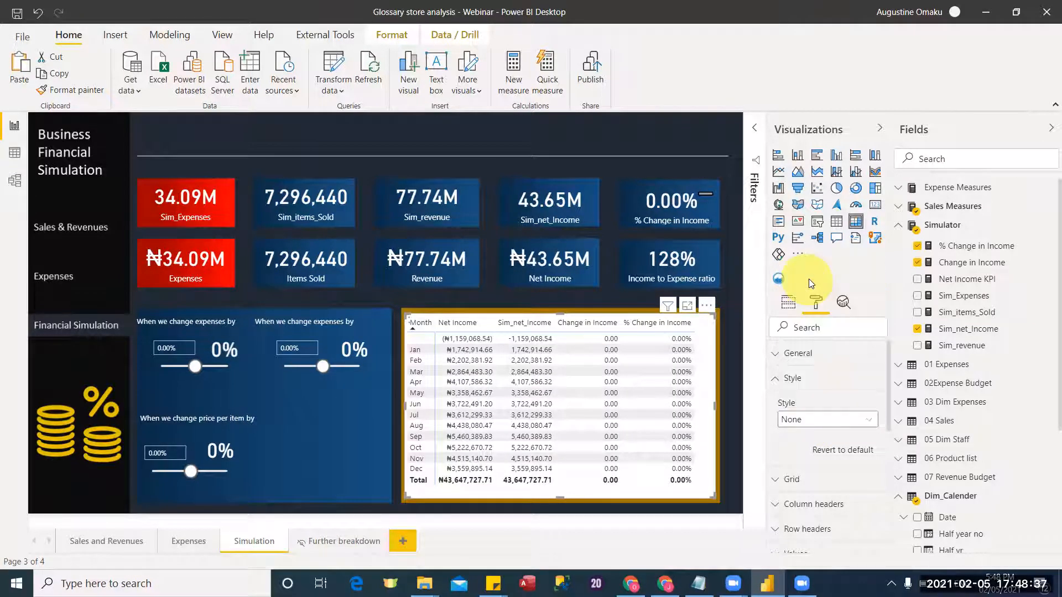
pyautogui.click(783, 382)
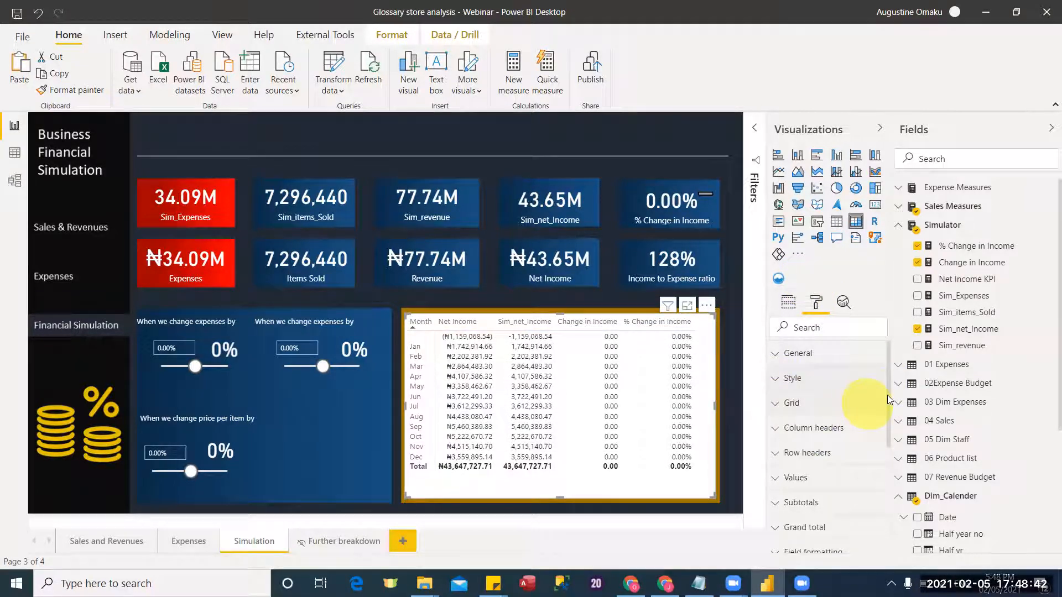
# Step: Turn off the matrix background so the gold panel shows through
pyautogui.click(888, 525)
pyautogui.click(866, 418)
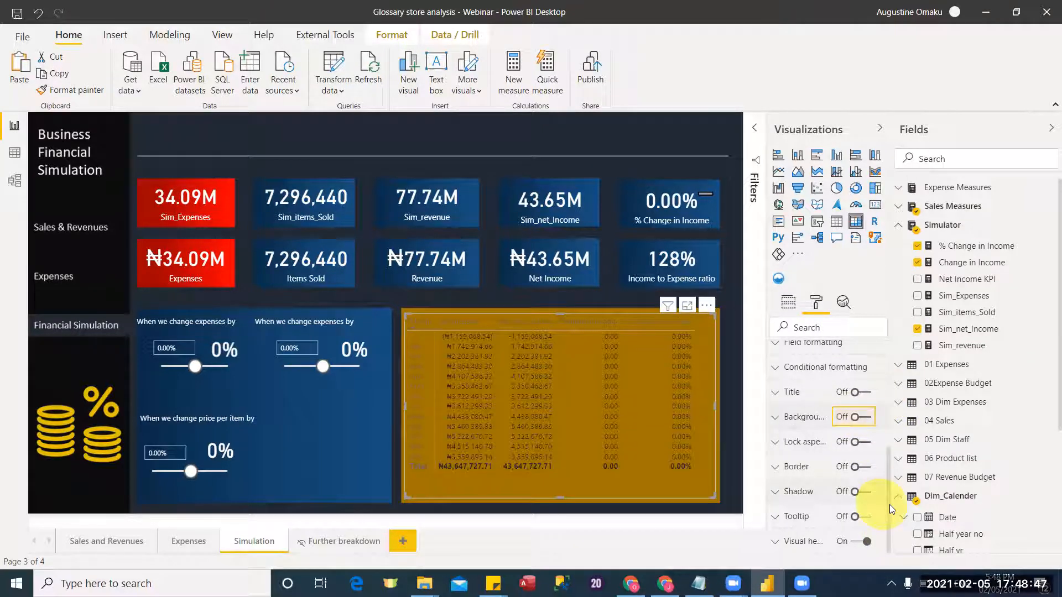
pyautogui.moveTo(888, 504); pyautogui.dragTo(888, 469)
pyautogui.scroll(5, 868, 357)
# Step: Filter the formatting options by "color" and set the matrix's column header font color and grid outline color to white
pyautogui.click(829, 332)
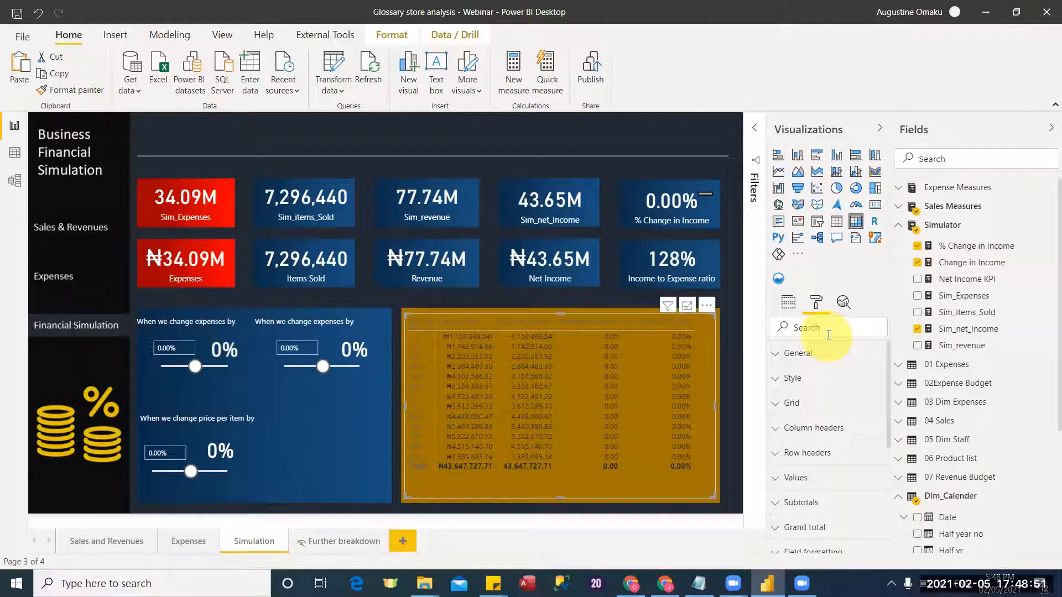
pyautogui.write('d')
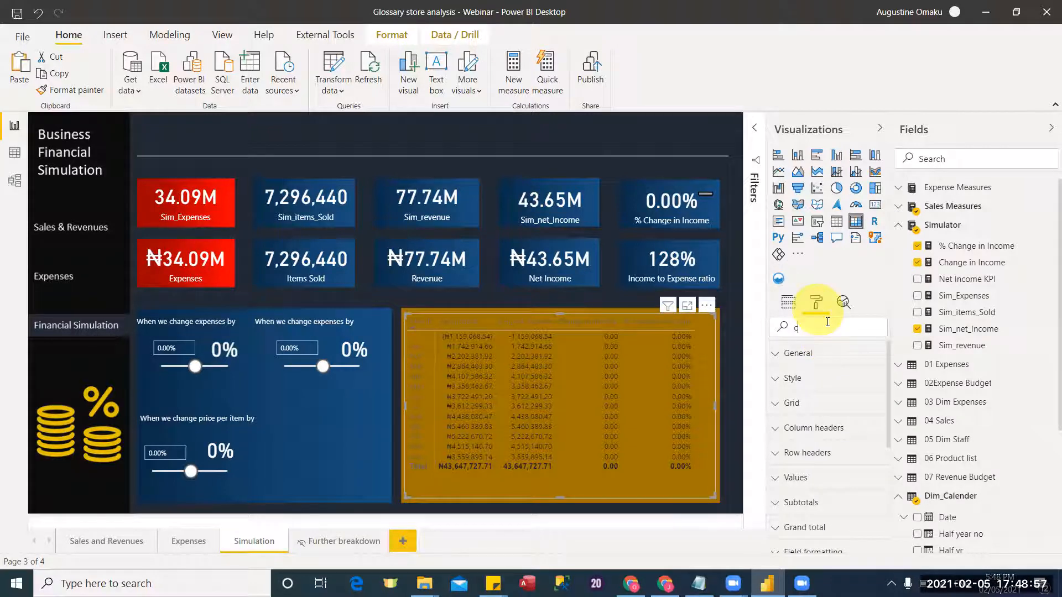
pyautogui.write('olor')
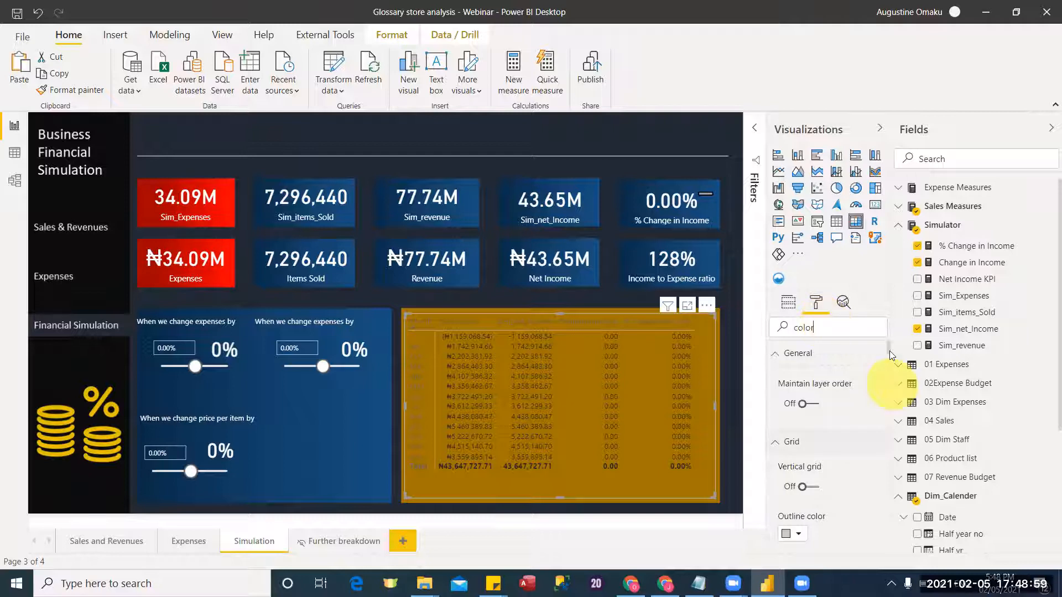
pyautogui.scroll(-3, 887, 361)
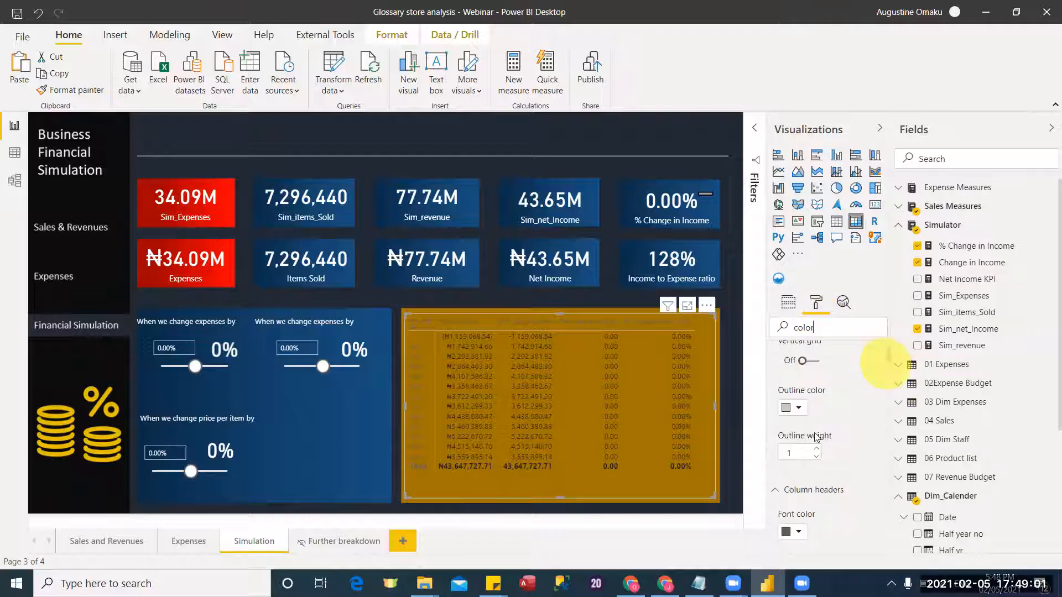
pyautogui.scroll(-2, 815, 437)
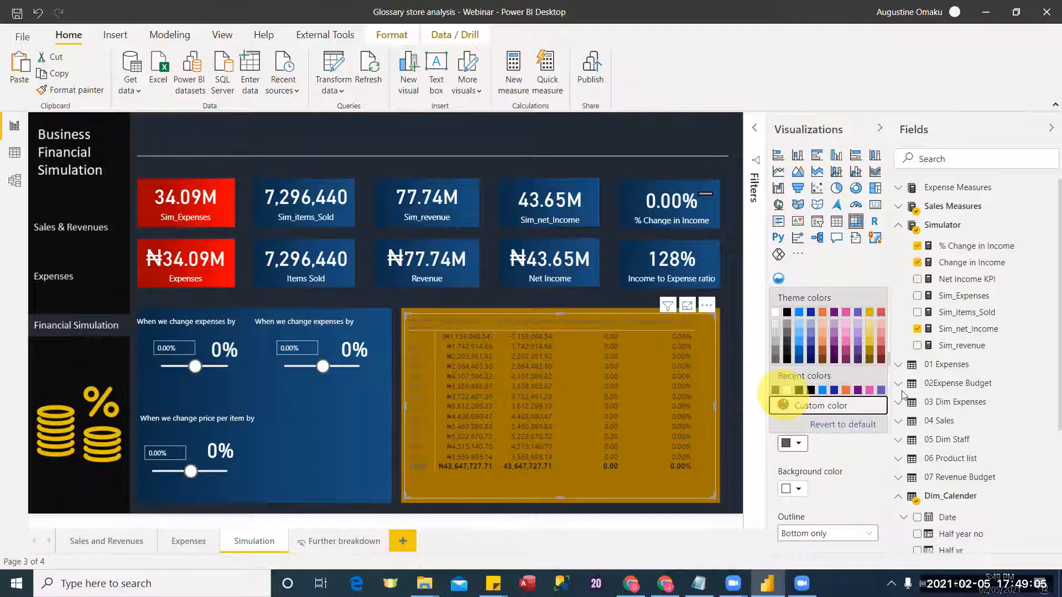
pyautogui.click(786, 391)
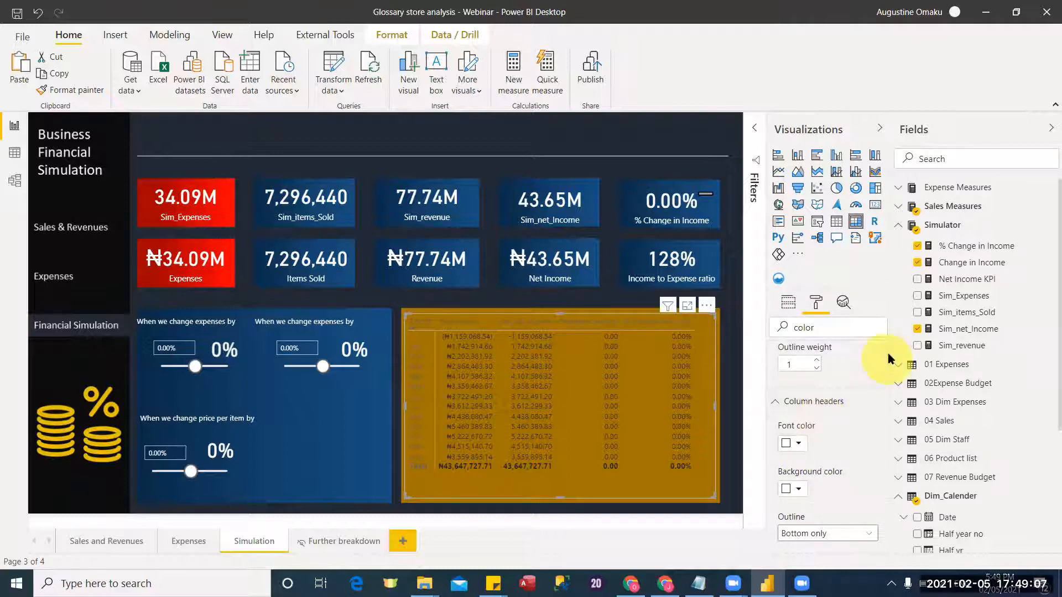
pyautogui.scroll(3, 803, 449)
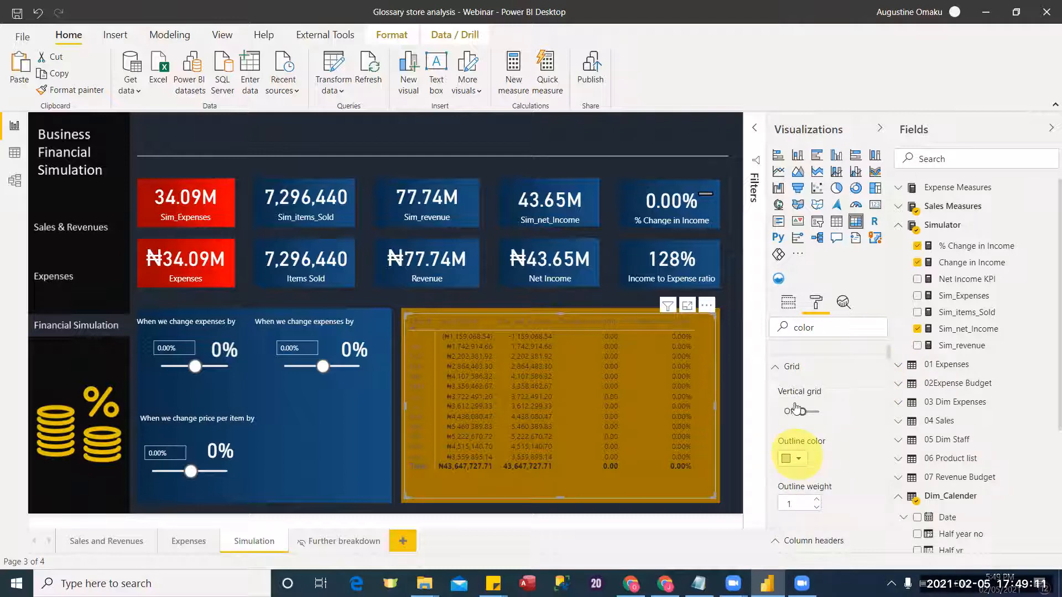
pyautogui.click(797, 455)
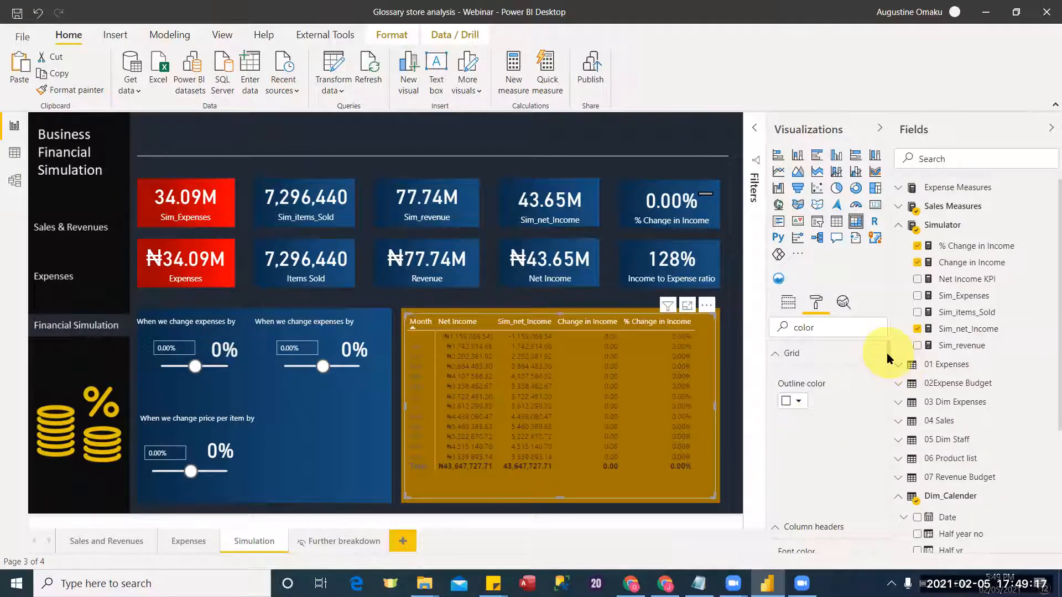
# Step: Try a white background on the matrix's row headers and revert it to the default
pyautogui.scroll(-4, 889, 371)
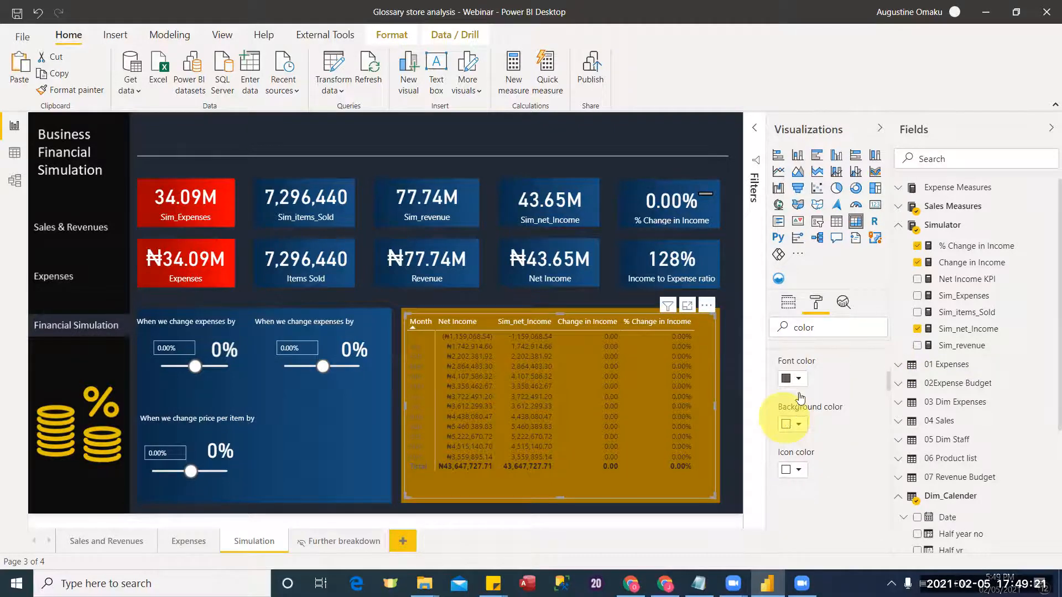
pyautogui.click(786, 420)
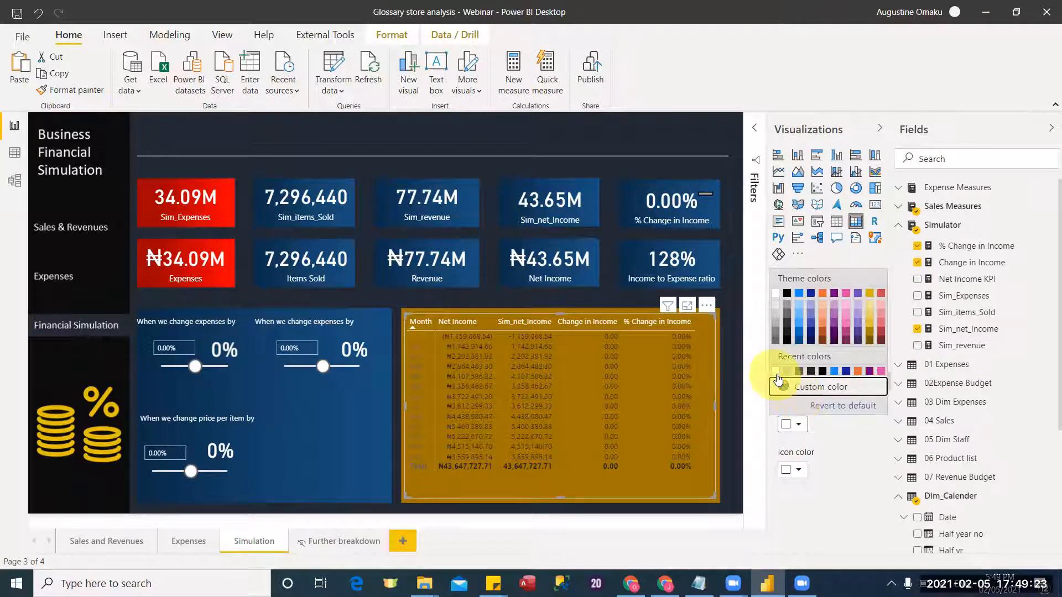
pyautogui.click(888, 428)
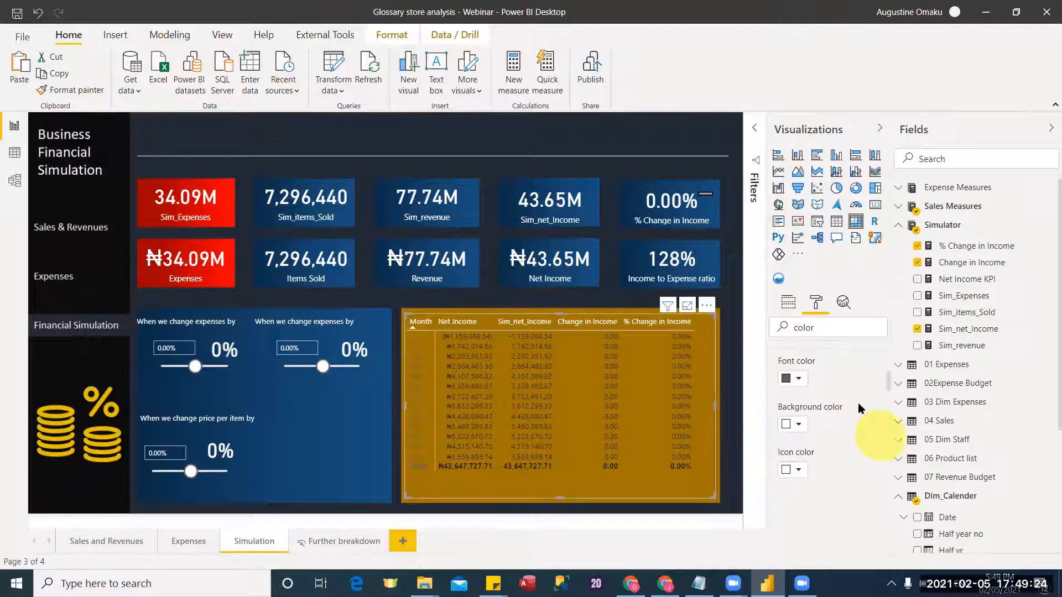
pyautogui.click(797, 382)
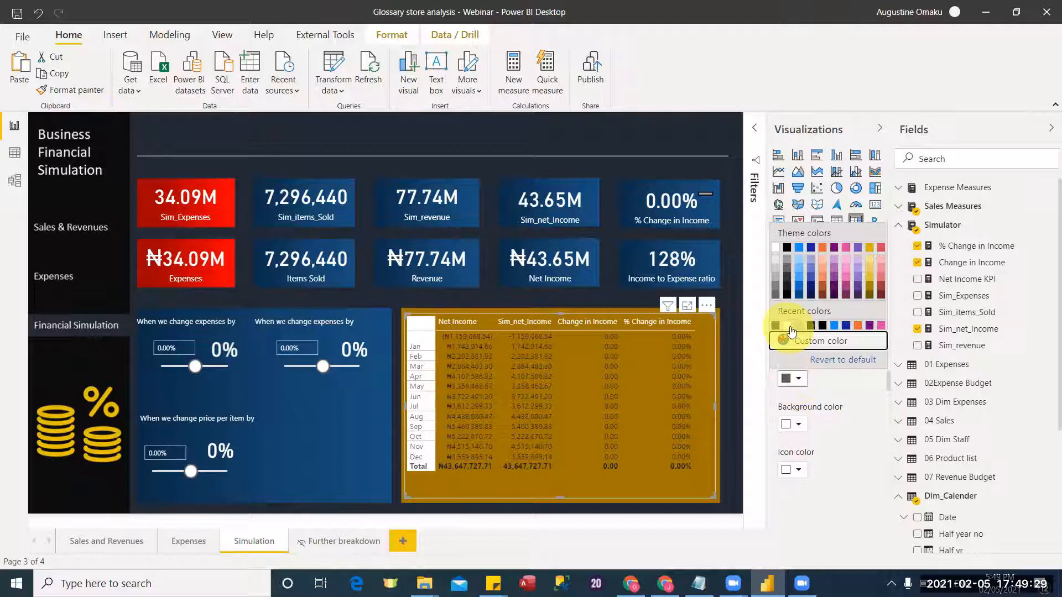
pyautogui.click(865, 437)
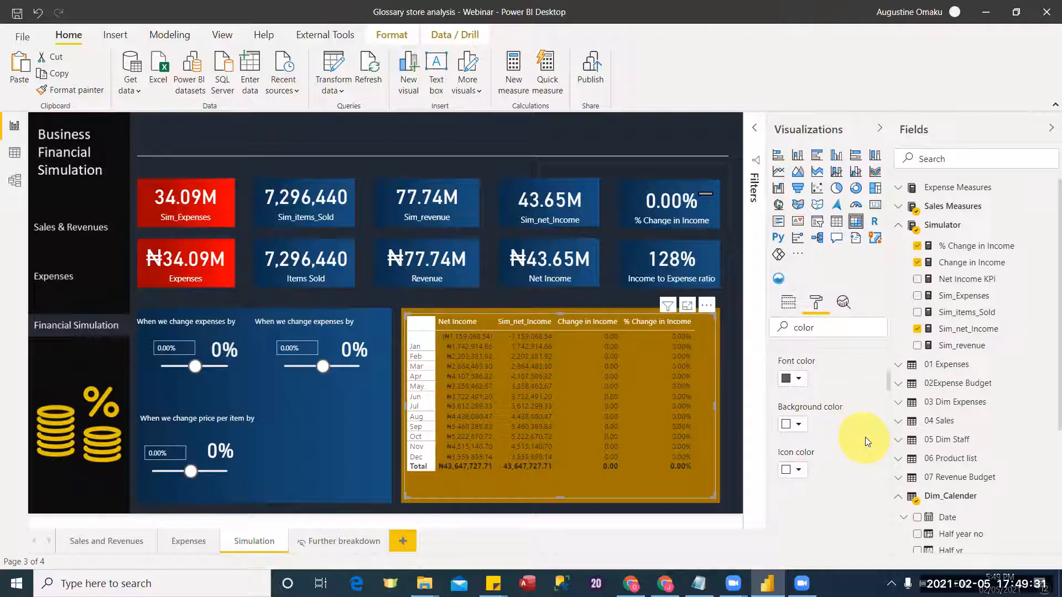
pyautogui.click(801, 427)
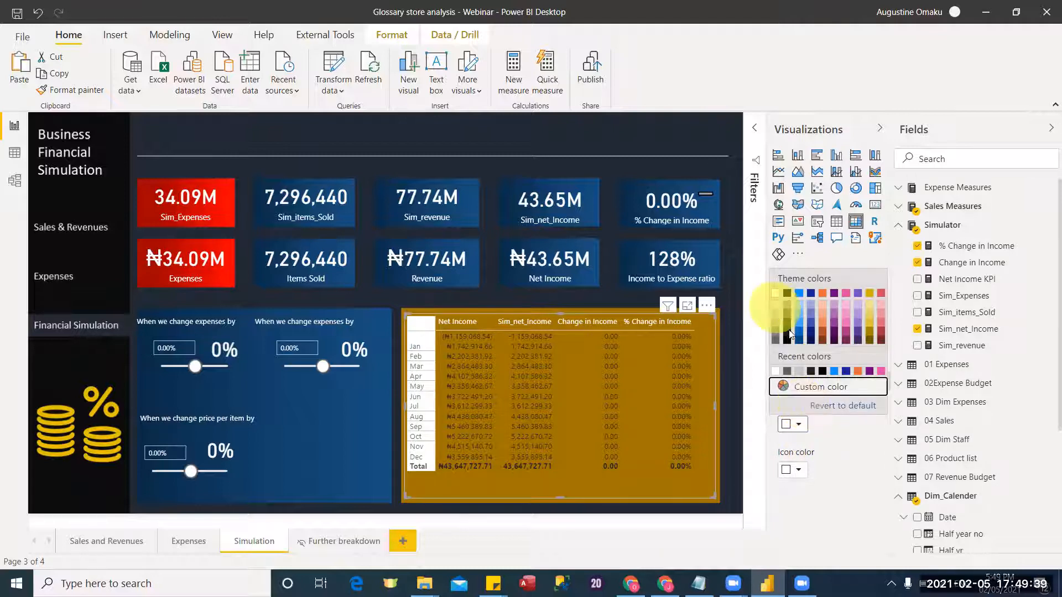
pyautogui.click(851, 406)
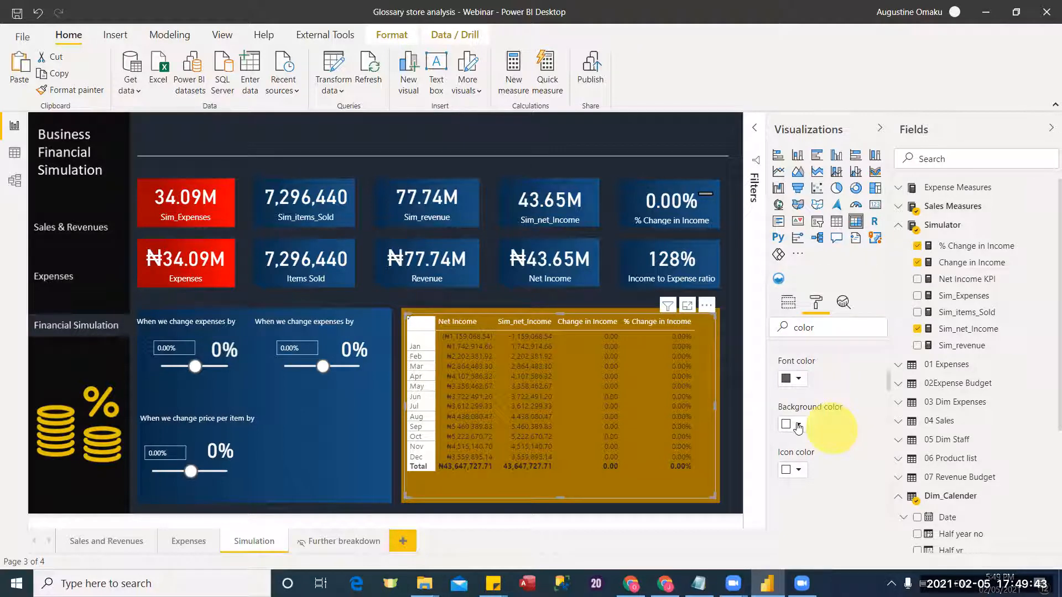
# Step: Set the font color of the matrix's row headers to white
pyautogui.click(792, 378)
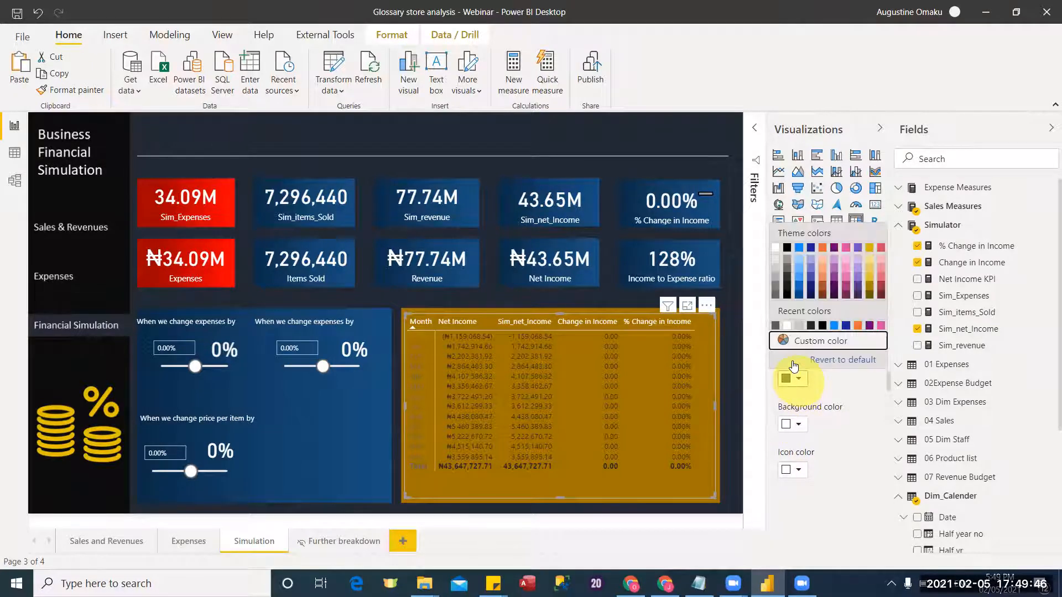
pyautogui.click(775, 325)
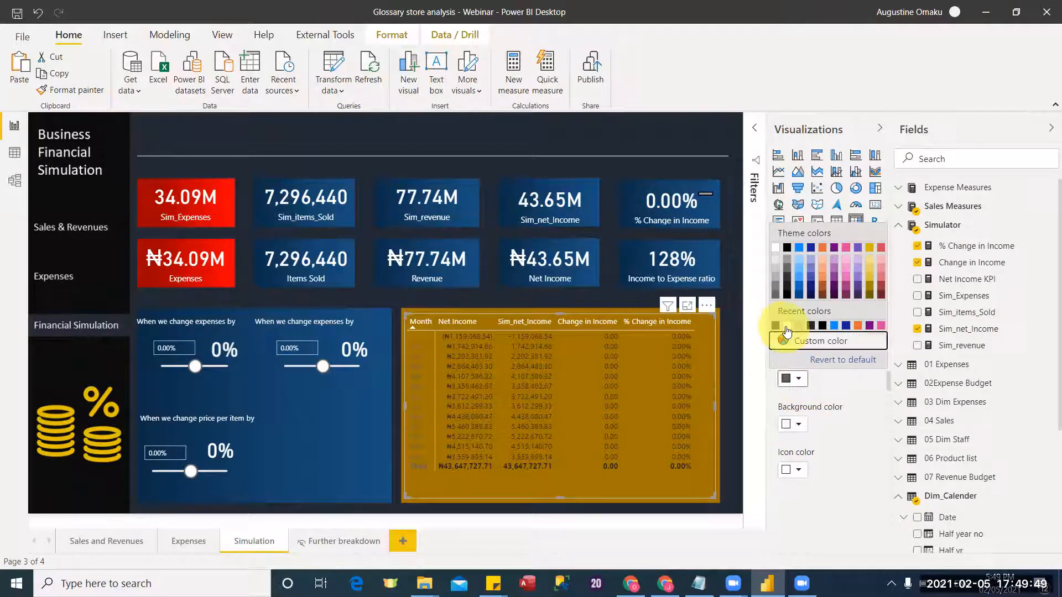
pyautogui.click(786, 326)
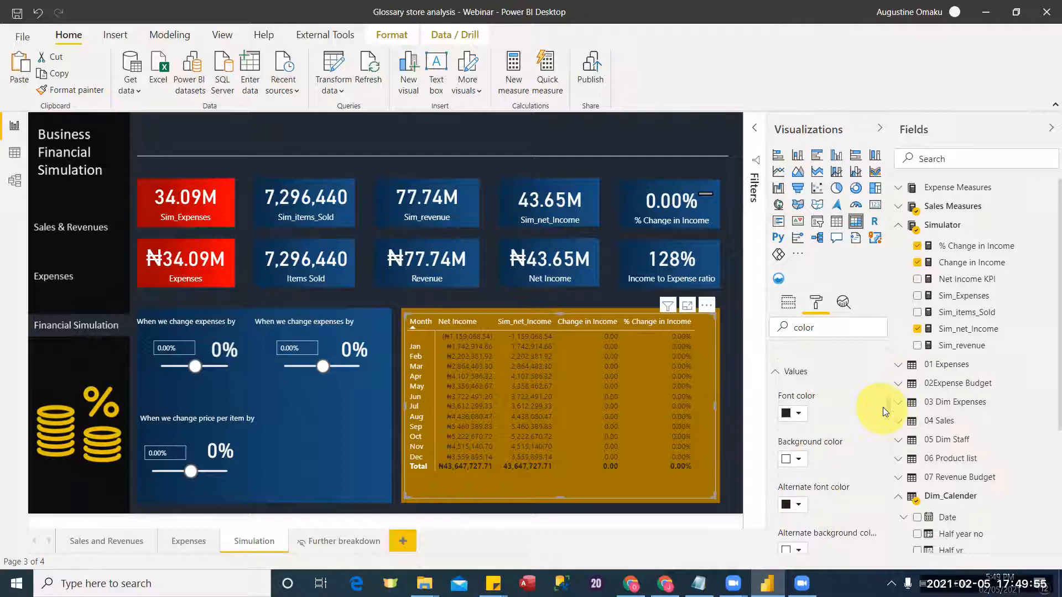
# Step: Set both the font color and the alternate font color of the matrix values to white
pyautogui.click(795, 415)
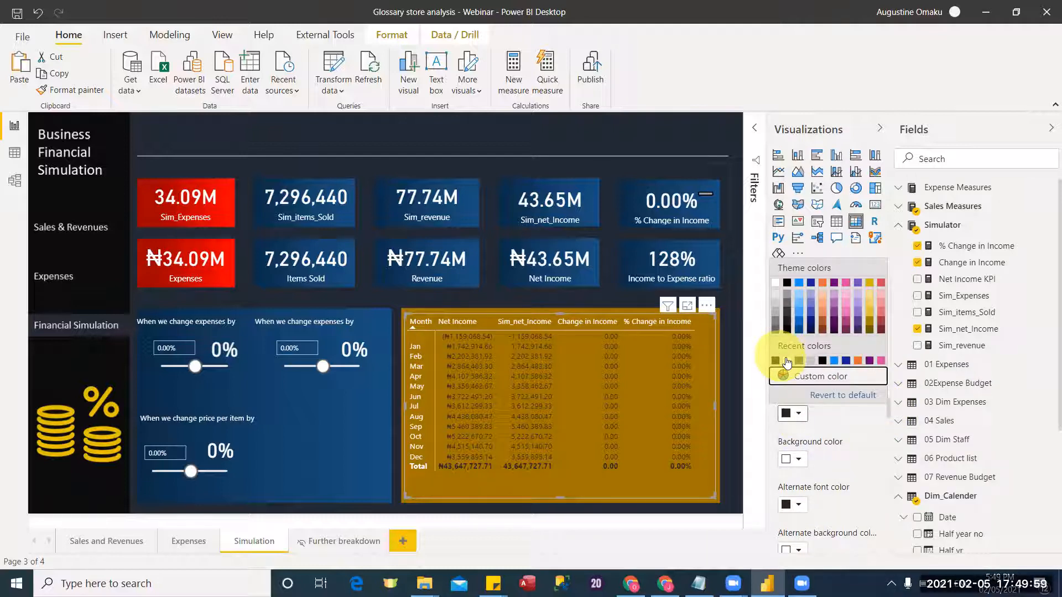
pyautogui.click(787, 361)
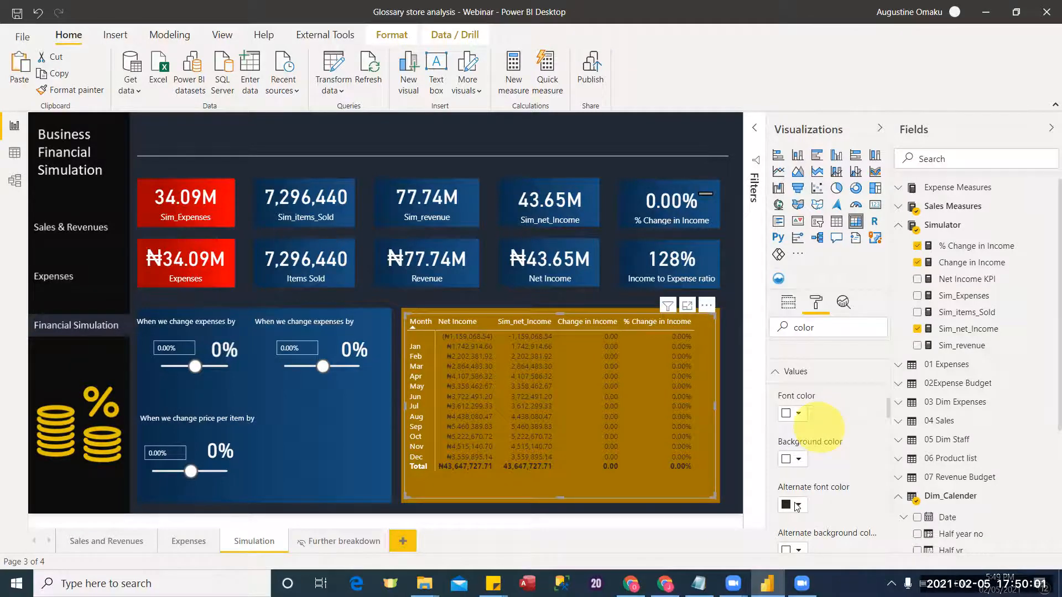
pyautogui.click(791, 462)
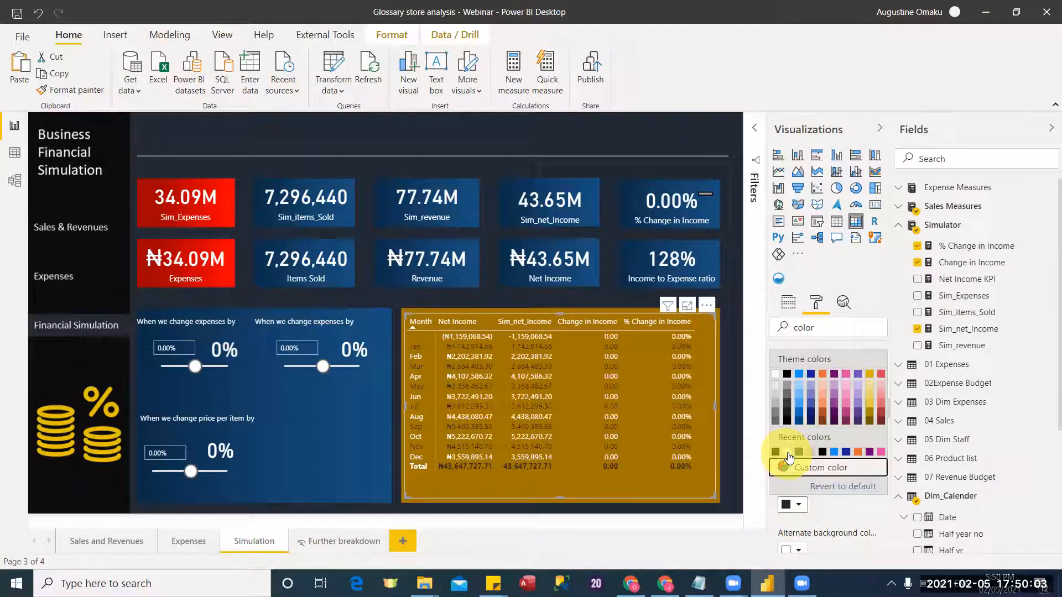
pyautogui.click(850, 485)
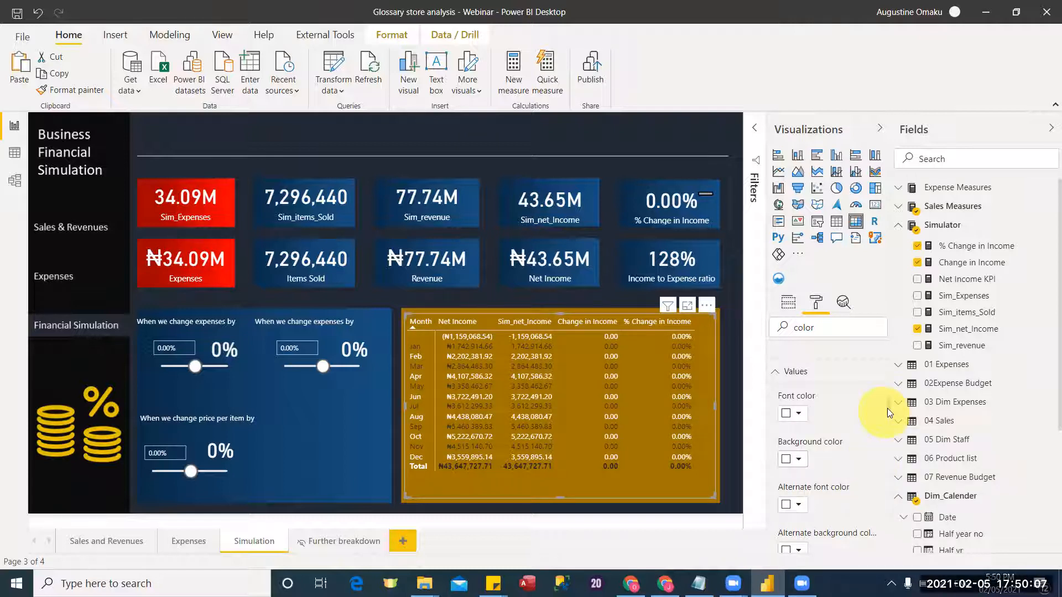
# Step: Set the font color of the matrix's subtotals and grand total to white
pyautogui.moveTo(887, 405); pyautogui.dragTo(889, 425)
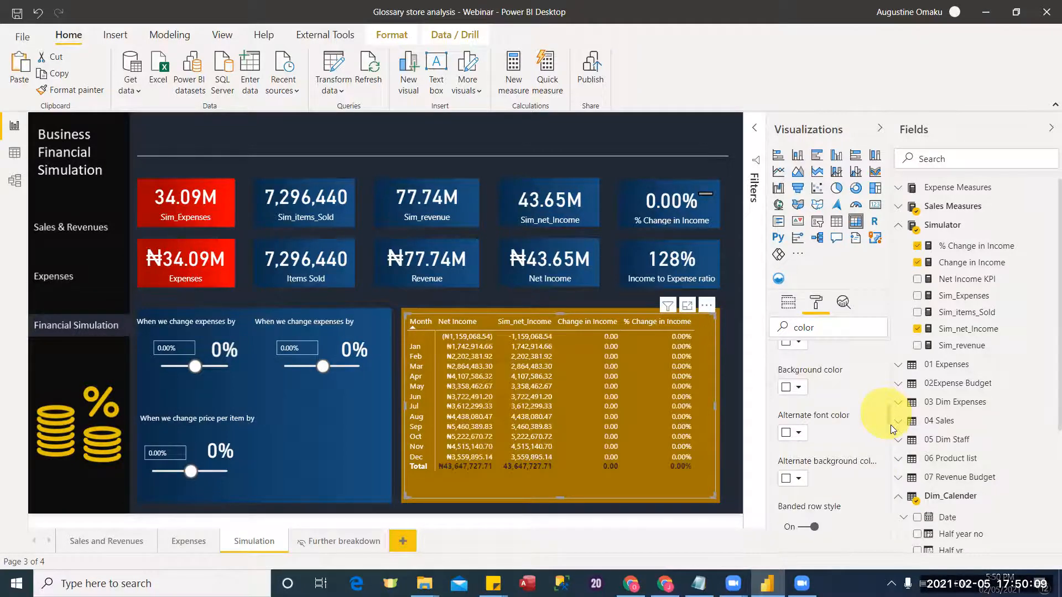
pyautogui.scroll(-2, 890, 424)
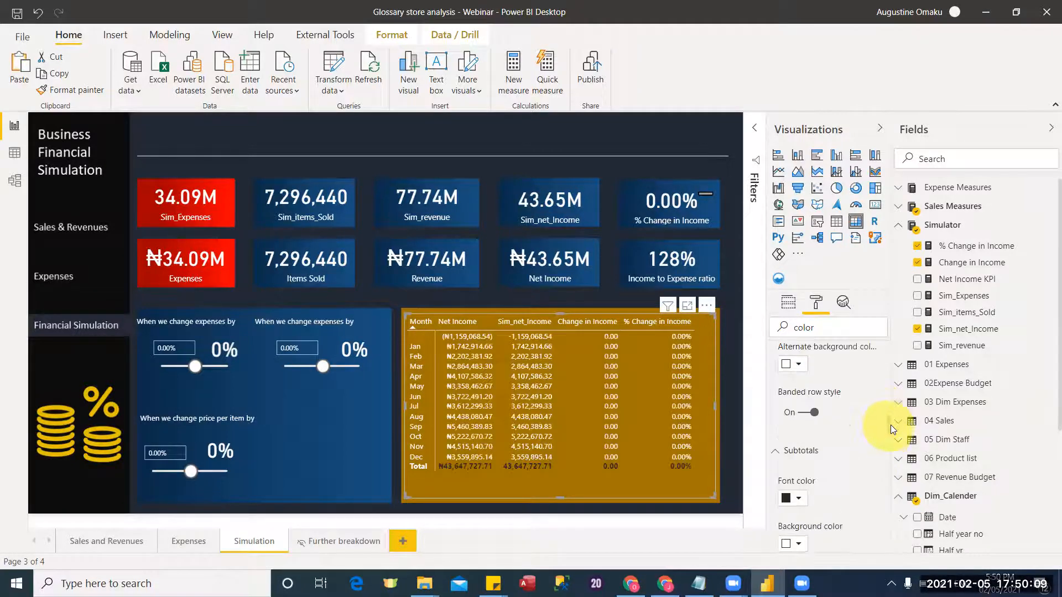
pyautogui.click(791, 499)
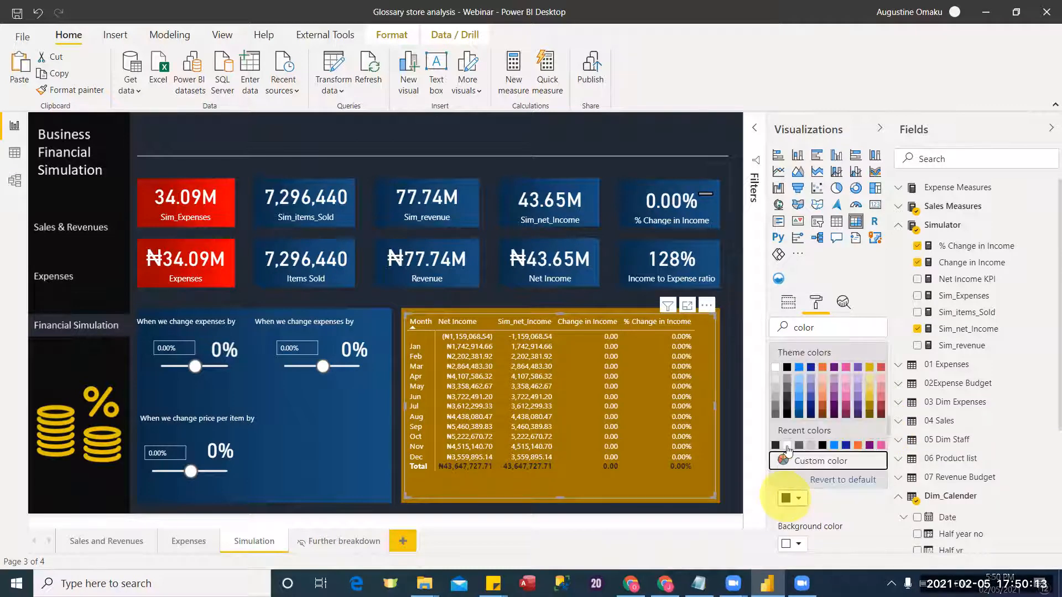
pyautogui.click(787, 446)
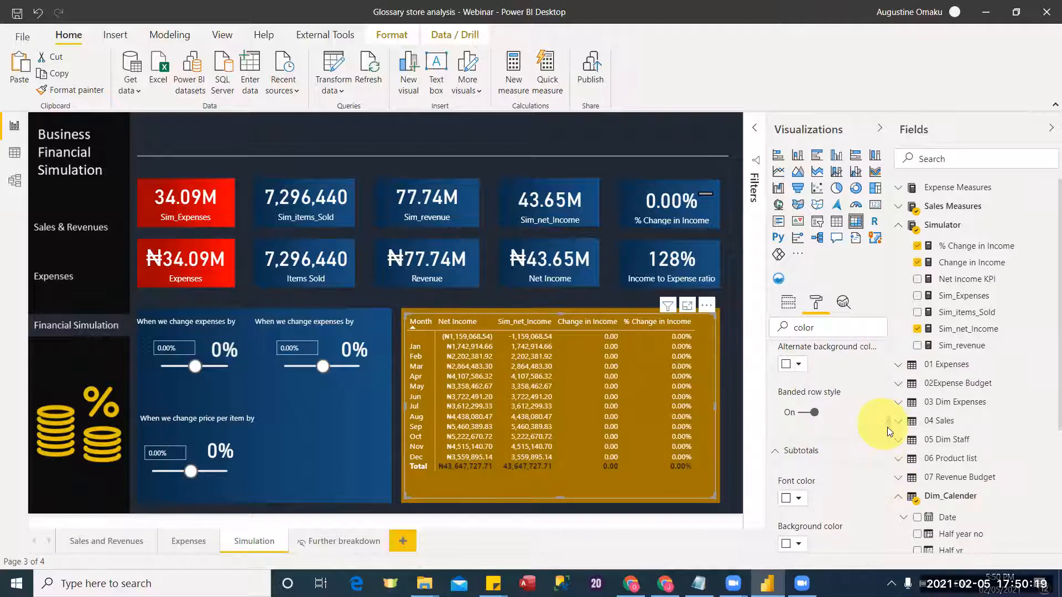
pyautogui.scroll(-2, 830, 421)
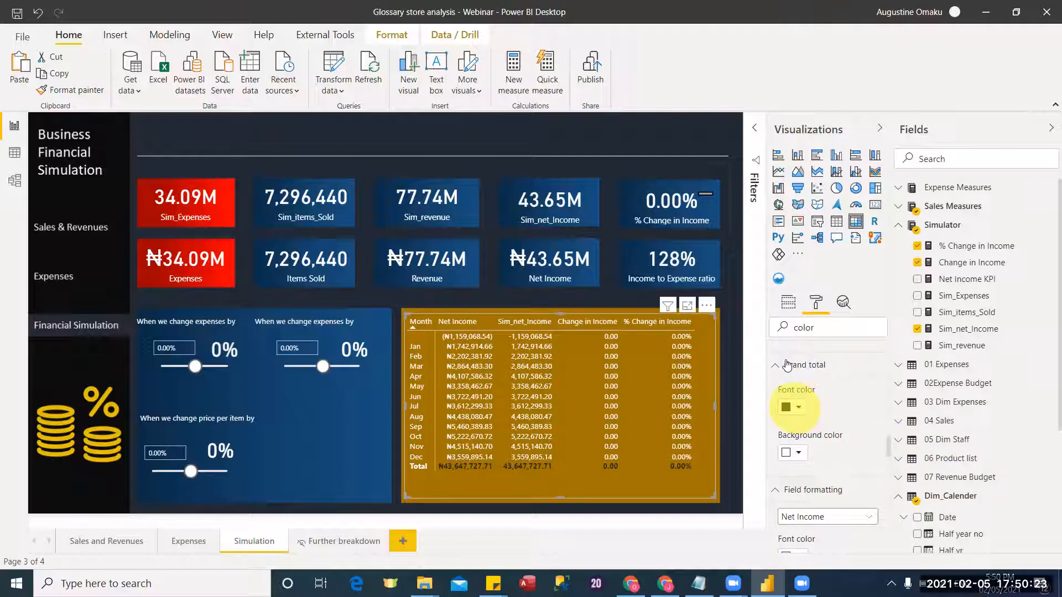
pyautogui.click(790, 407)
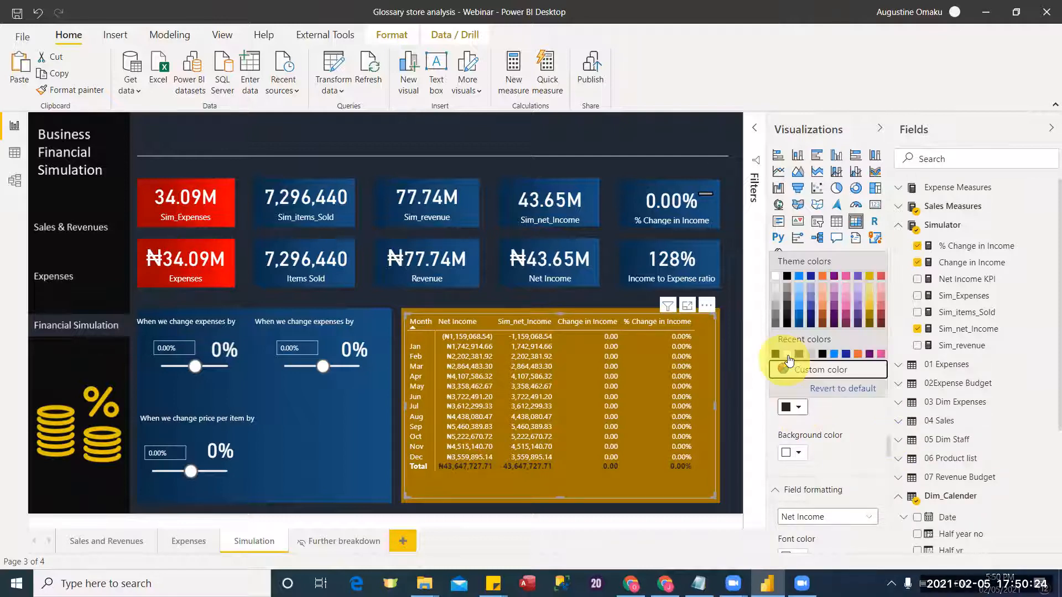
pyautogui.click(792, 406)
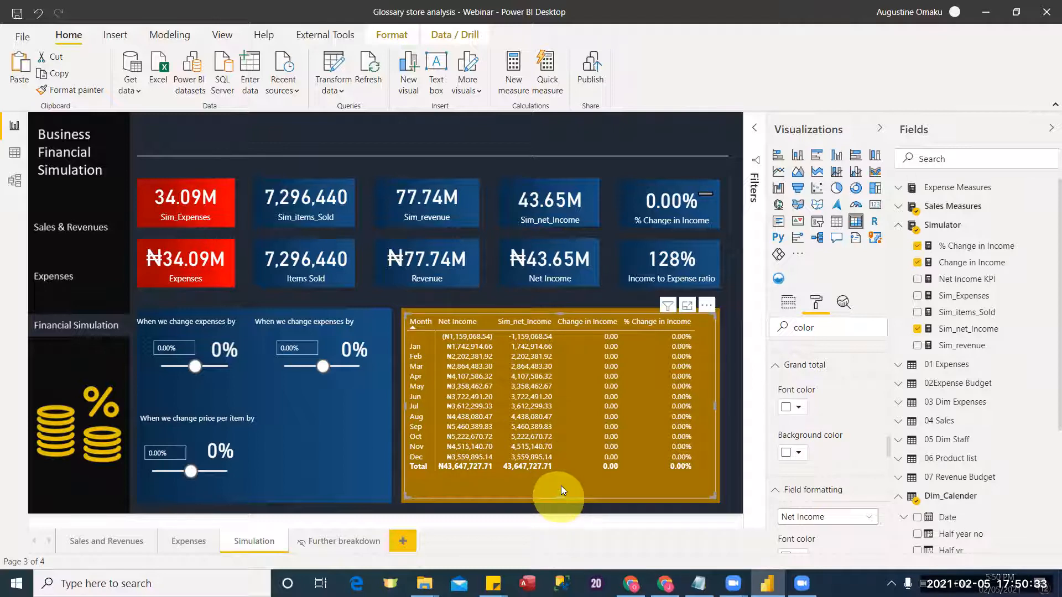
# Step: Reduce the matrix's height so its frame ends just below the Total row
pyautogui.moveTo(560, 498); pyautogui.dragTo(559, 476)
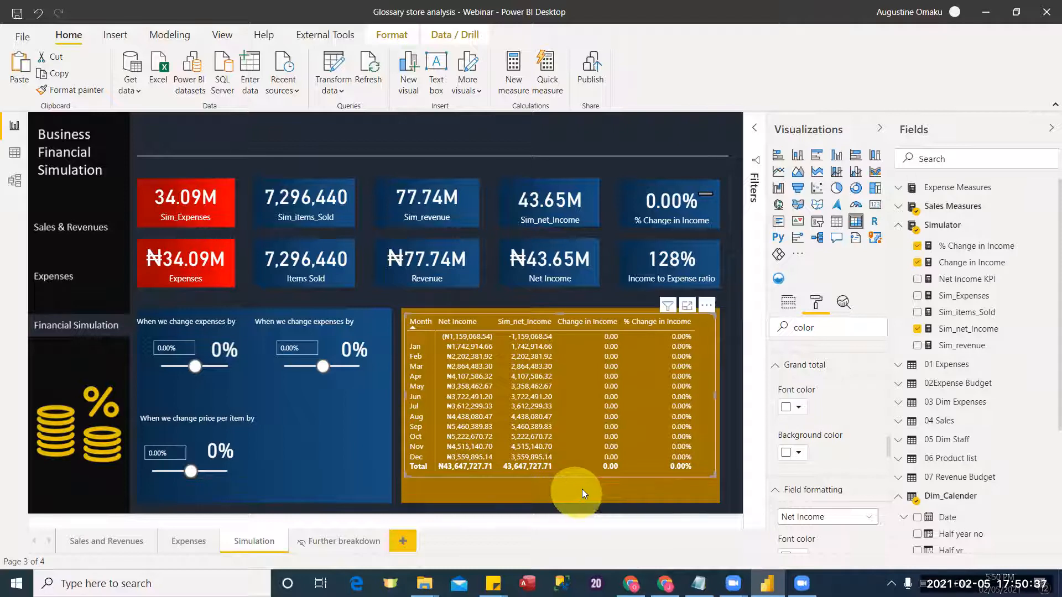
pyautogui.click(268, 378)
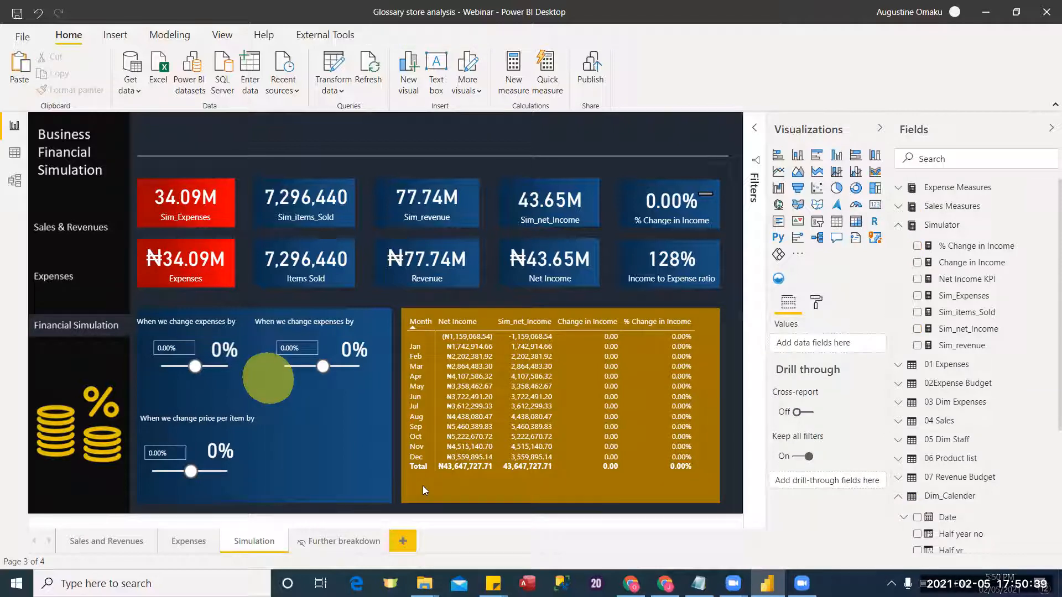
pyautogui.click(316, 450)
pyautogui.click(281, 427)
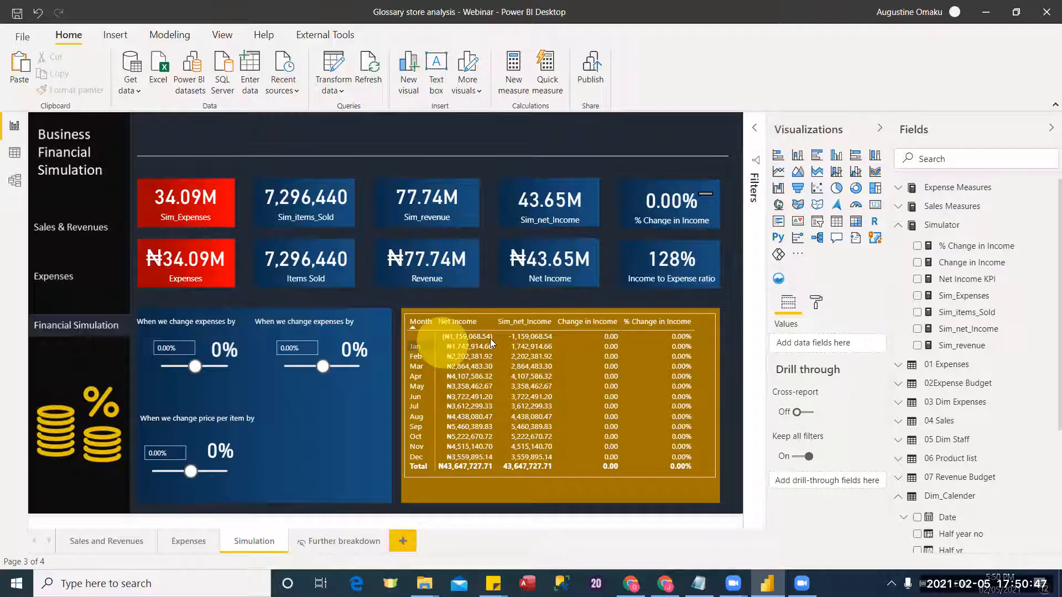
# Step: Try Year from Dim_Calender as a filter on this page and remove it
pyautogui.click(756, 130)
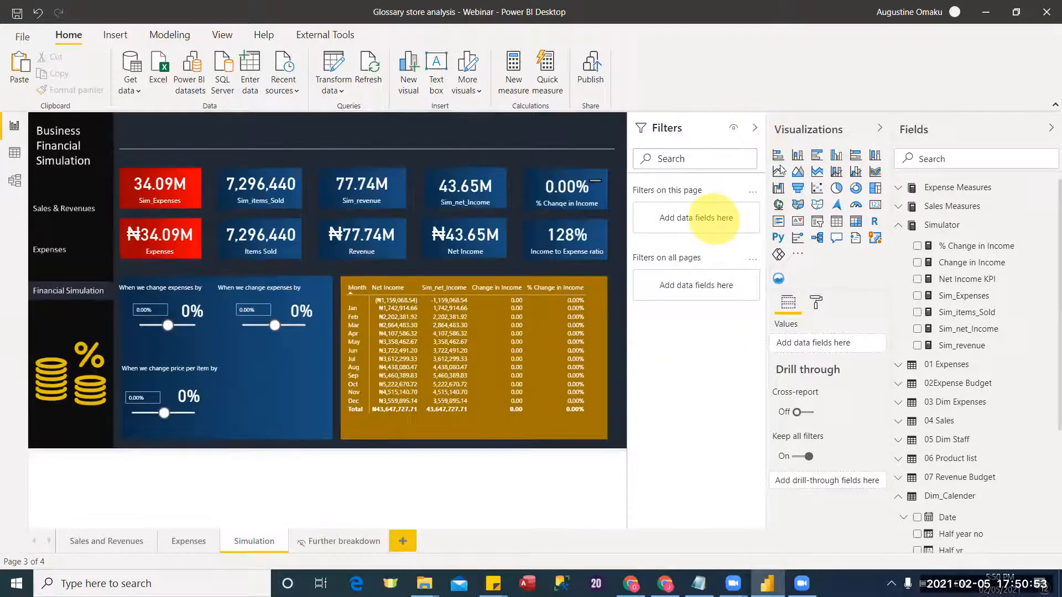
pyautogui.click(897, 225)
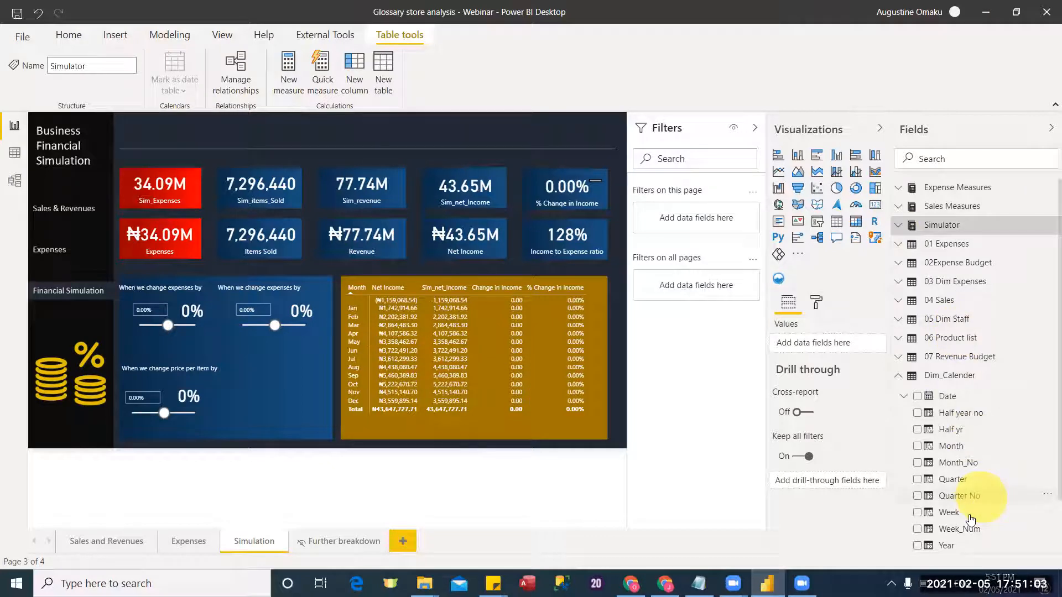
pyautogui.moveTo(720, 262); pyautogui.dragTo(714, 223)
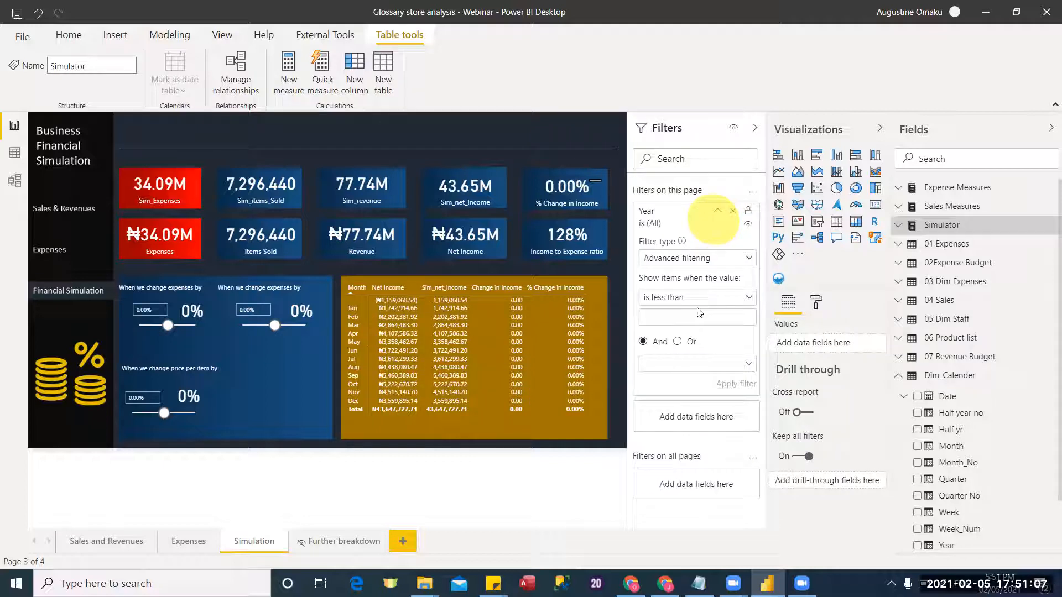
pyautogui.click(733, 213)
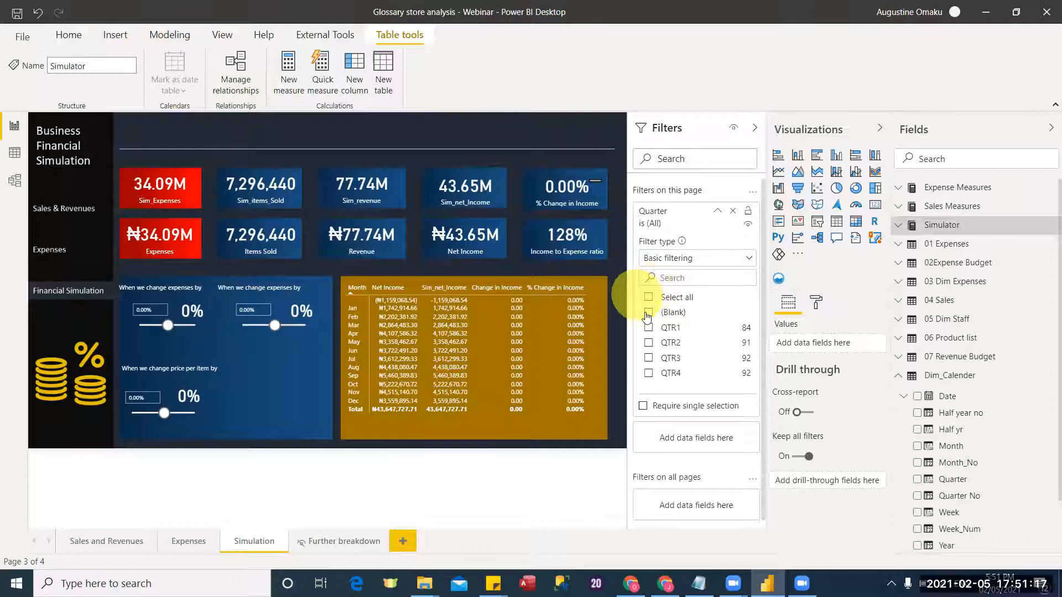
# Step: Try excluding (Blank) with the Quarter page filter and clear that filter's selection
pyautogui.click(648, 298)
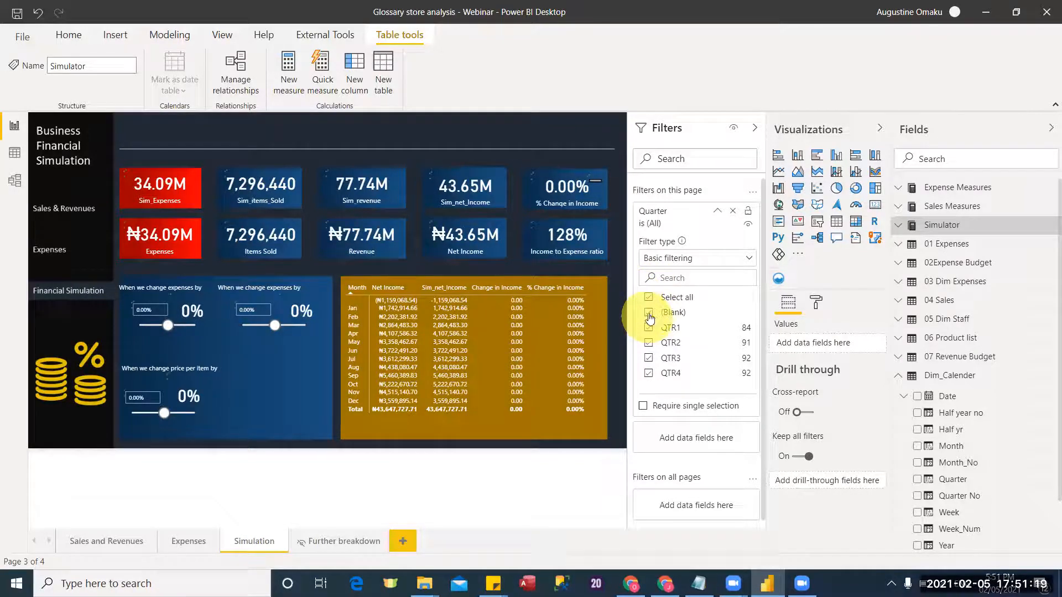
pyautogui.click(648, 313)
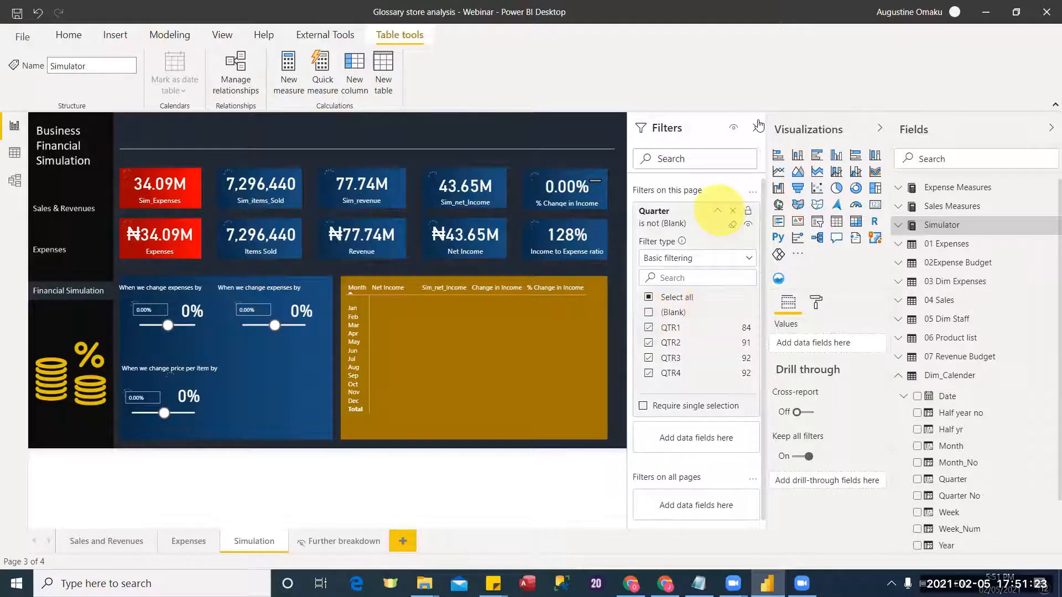
pyautogui.click(733, 224)
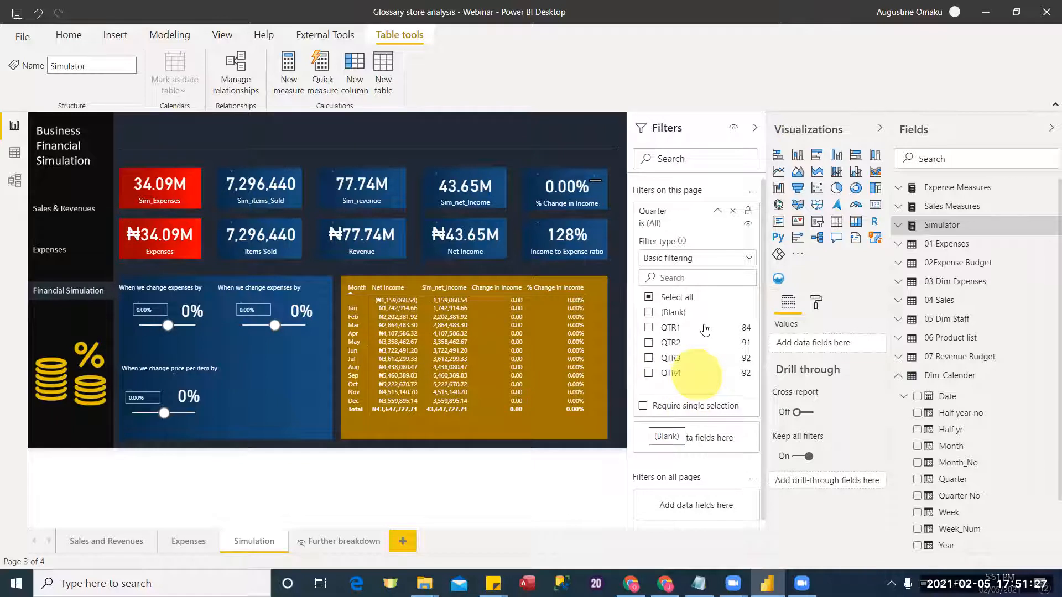
# Step: Filter the page on Quarter to include every value except (Blank), and collapse the filter settings
pyautogui.click(650, 298)
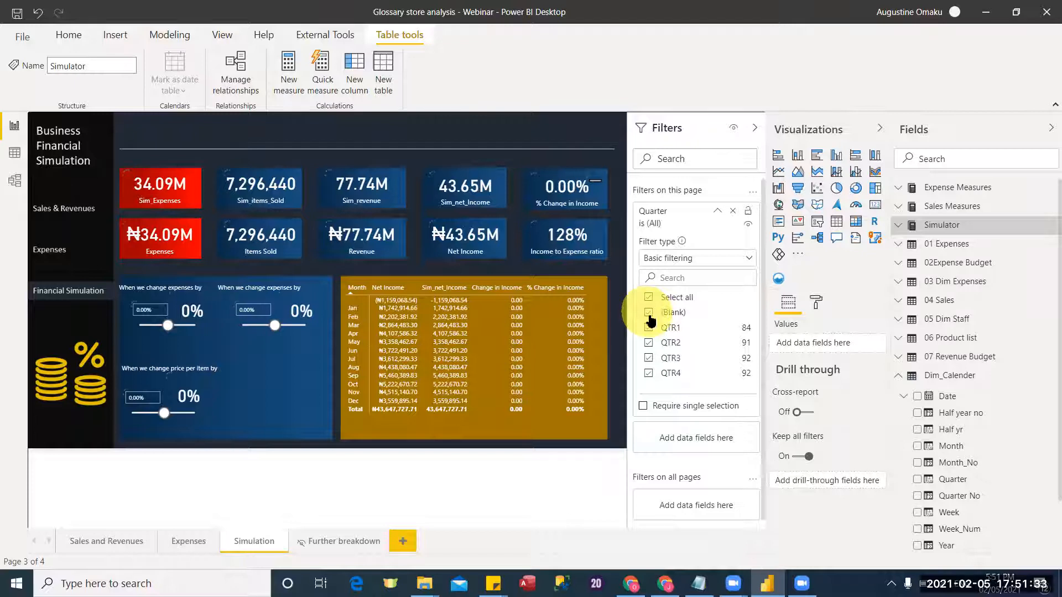
pyautogui.click(649, 313)
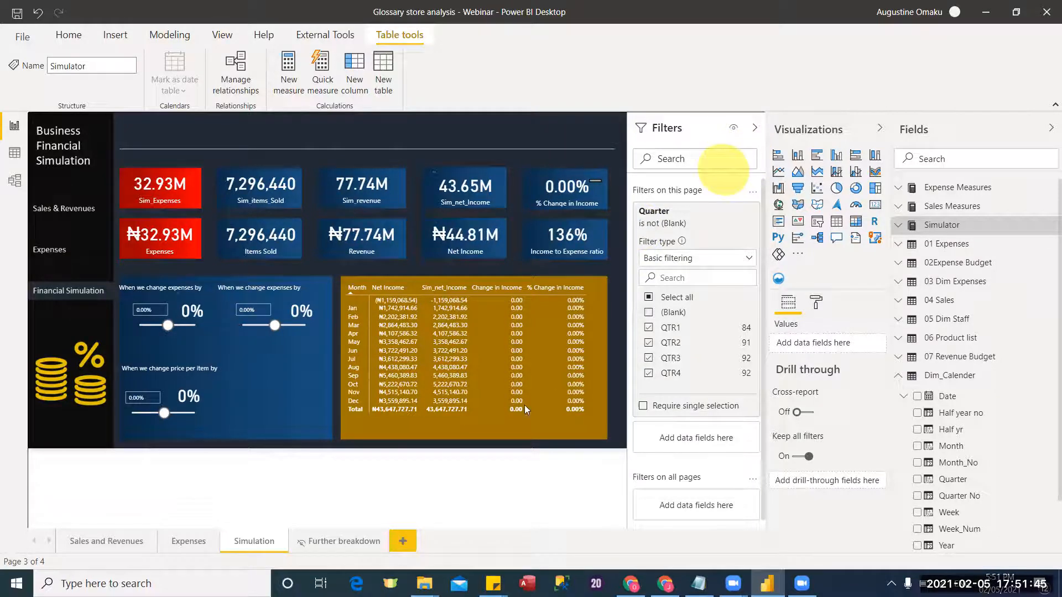
pyautogui.click(757, 132)
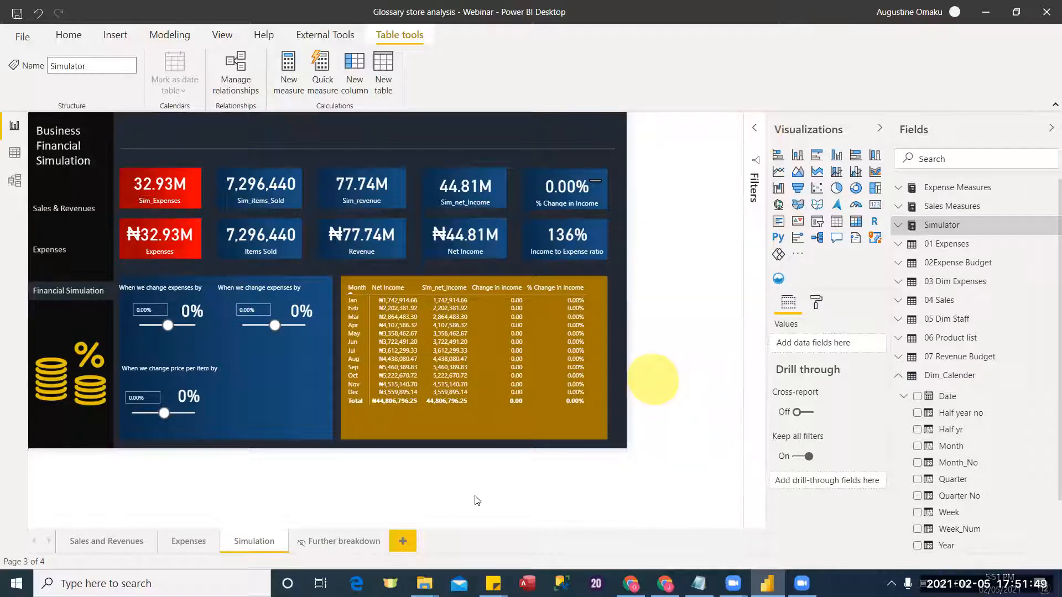
pyautogui.click(414, 496)
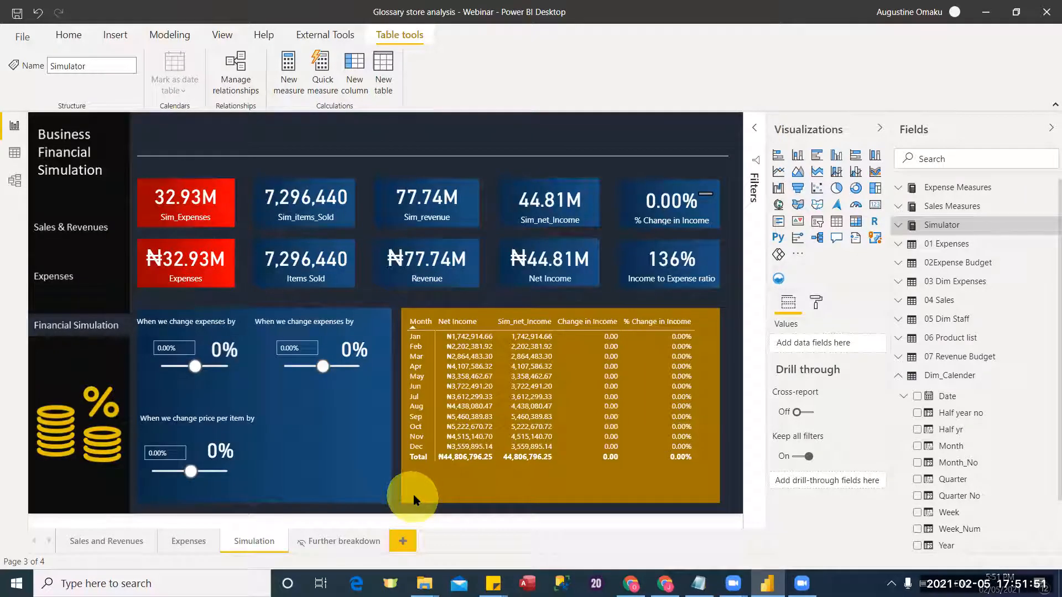
pyautogui.click(308, 434)
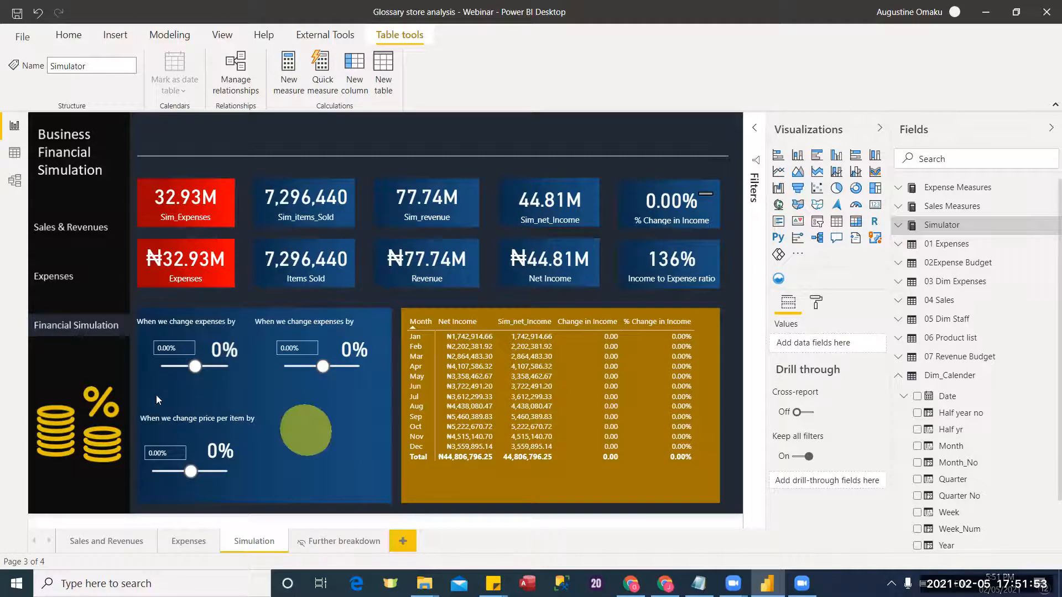
# Step: Nudge the percentage card beside the expenses slider to the right, away from the slider's value box
pyautogui.click(194, 368)
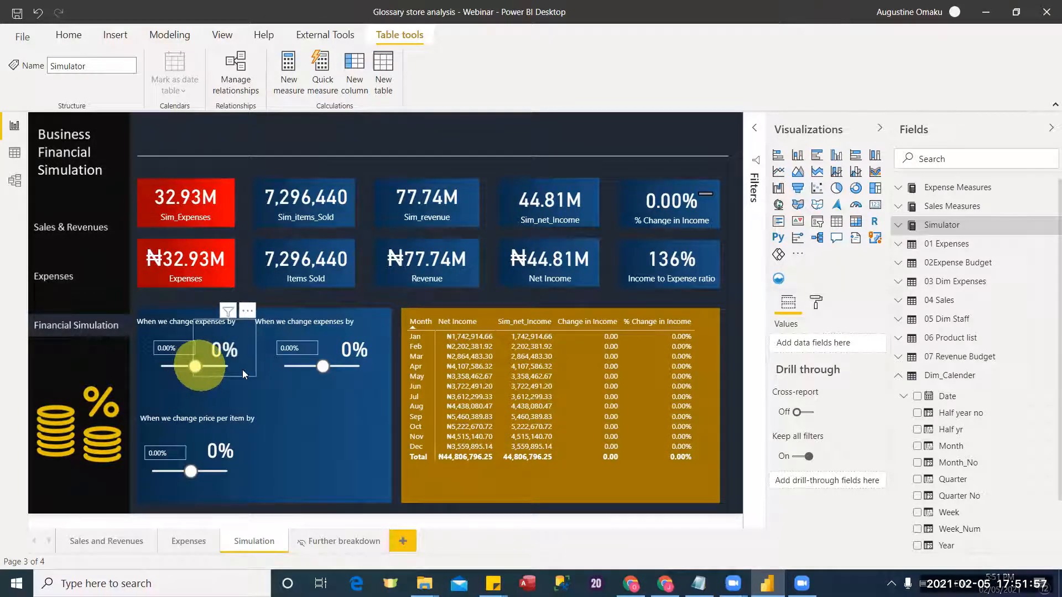
pyautogui.click(339, 448)
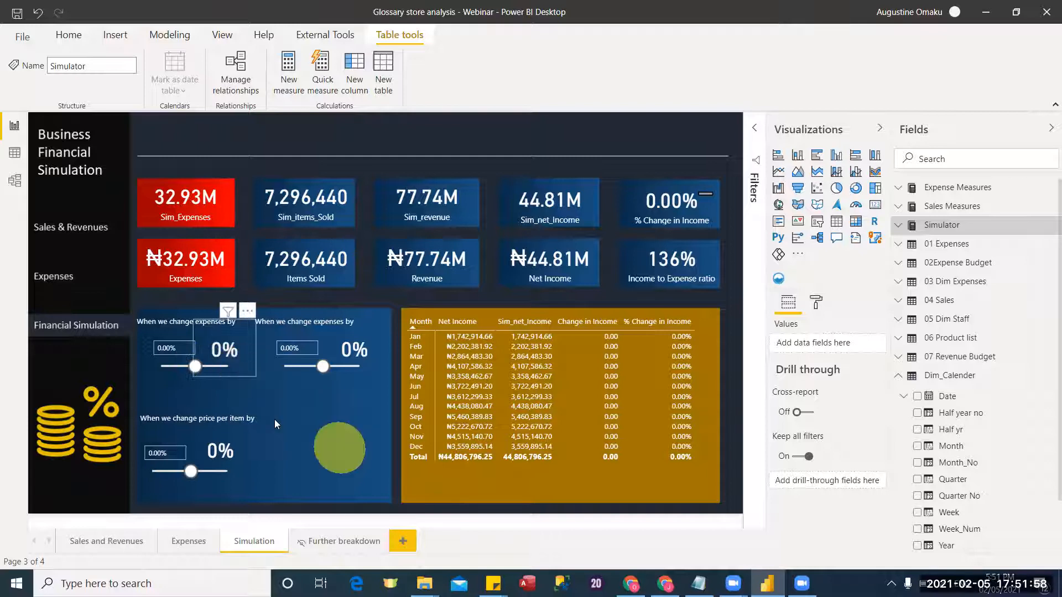
pyautogui.click(262, 388)
pyautogui.press('Right')
pyautogui.press('Right')
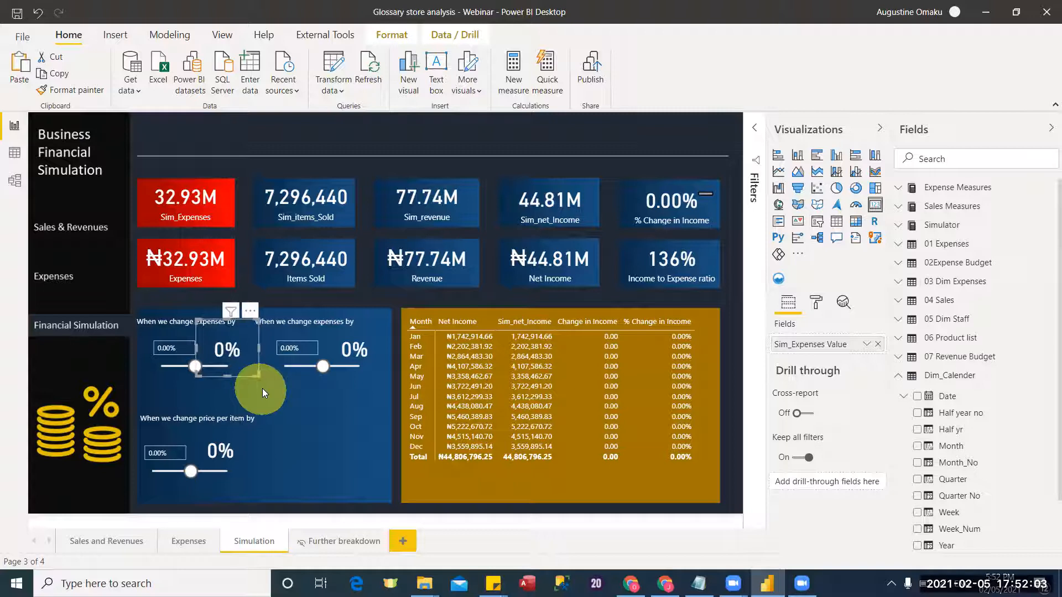
pyautogui.press('Right')
pyautogui.press('Right')
pyautogui.press('Right')
pyautogui.press('Right')
pyautogui.press('Right')
pyautogui.press('Right')
pyautogui.press('Right')
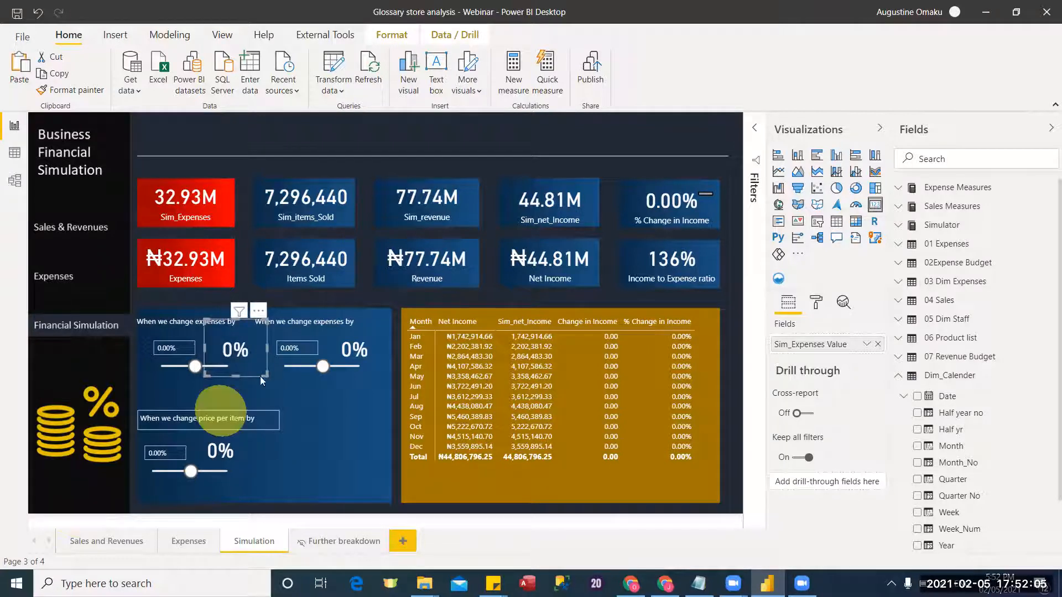
# Step: Shrink the percentage cards beside the expenses, items sold and price per item sliders so they clear the slider tracks
pyautogui.moveTo(267, 375); pyautogui.dragTo(258, 360)
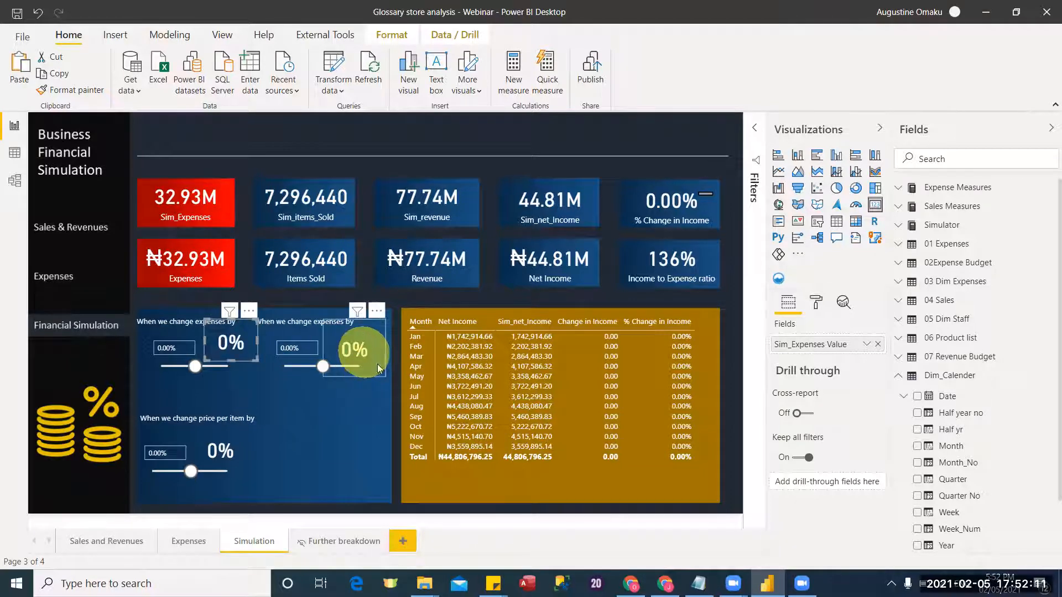
pyautogui.click(378, 365)
pyautogui.moveTo(382, 373); pyautogui.dragTo(378, 358)
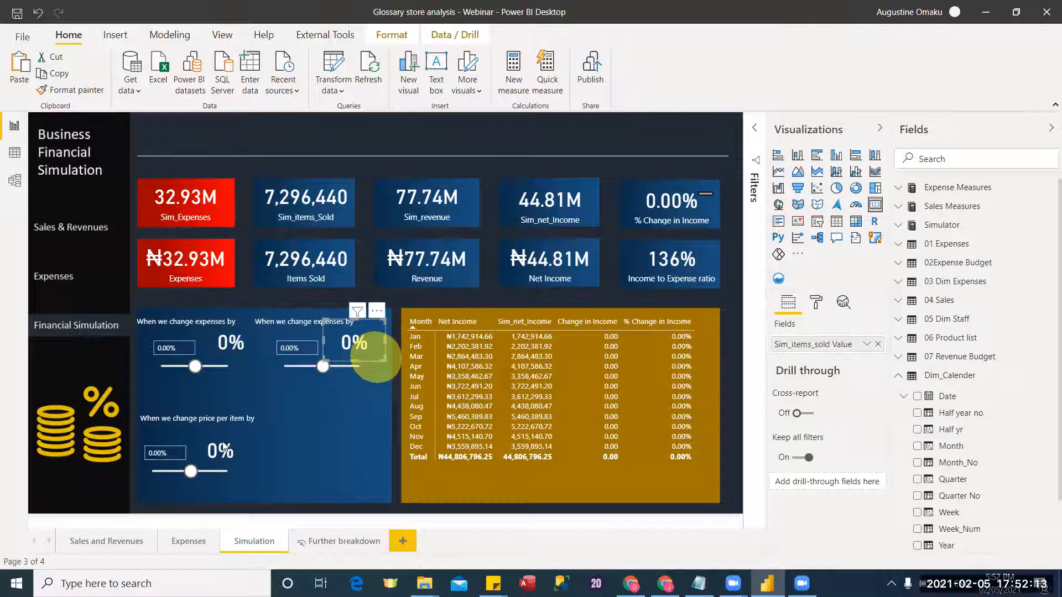
pyautogui.moveTo(246, 474); pyautogui.dragTo(244, 456)
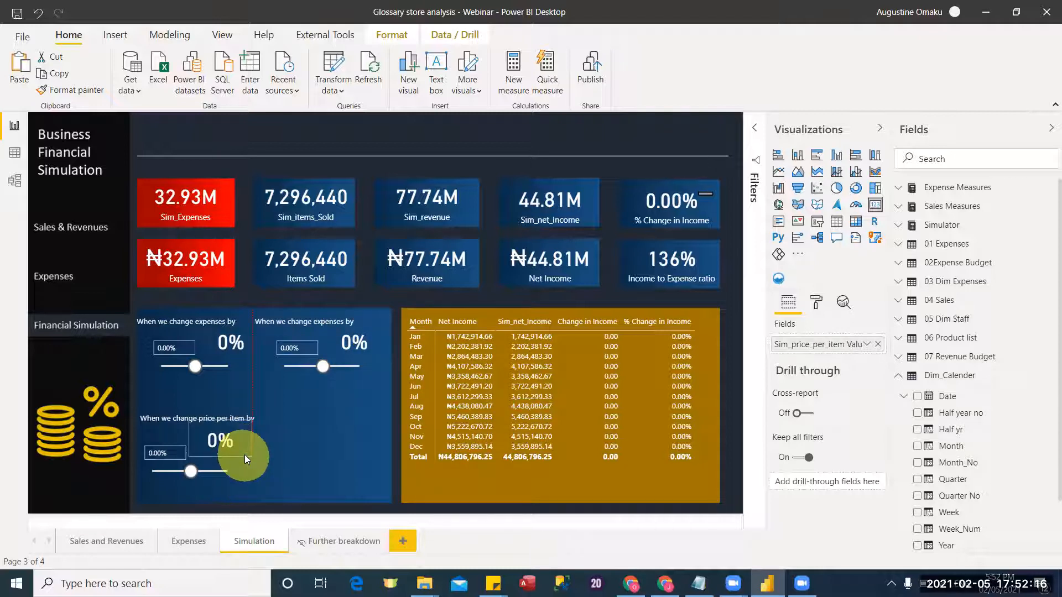
pyautogui.click(276, 436)
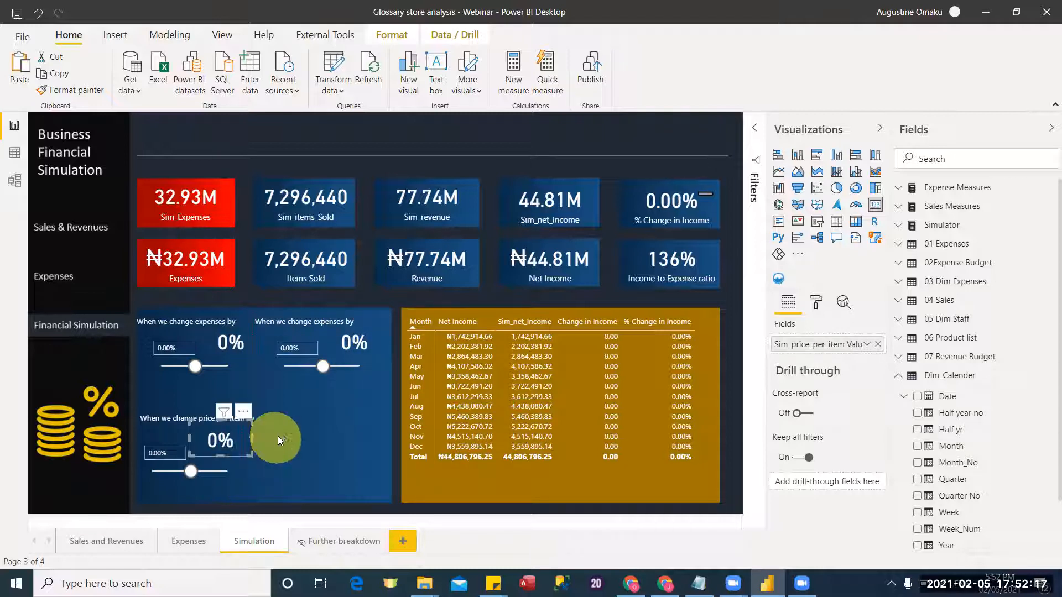
# Step: Simulate a 24% price per item increase and an 8% expenses decrease with the sliders
pyautogui.click(189, 473)
pyautogui.moveTo(192, 477); pyautogui.dragTo(202, 477)
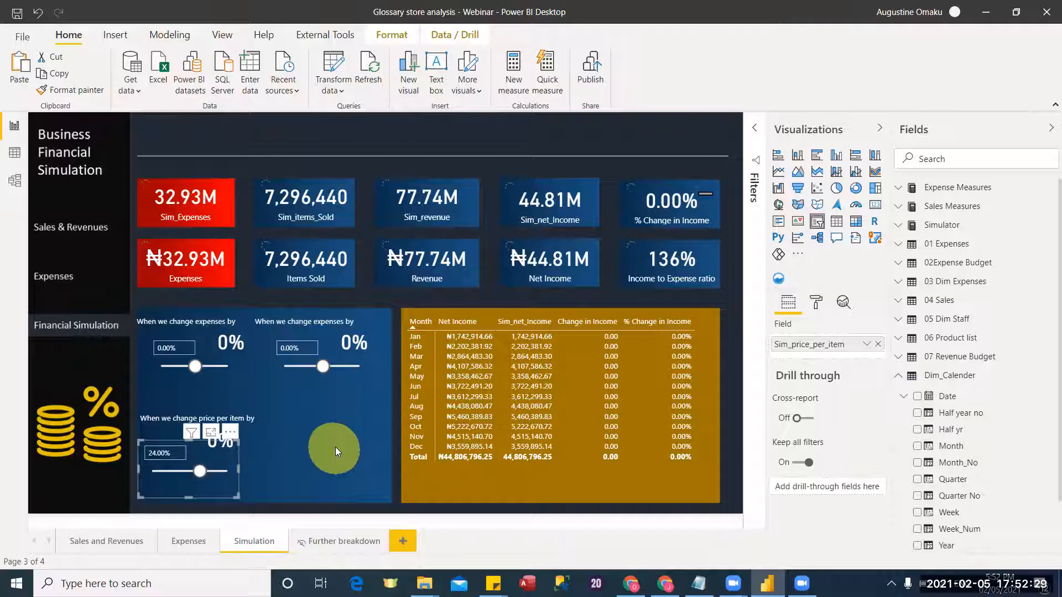
pyautogui.click(183, 367)
pyautogui.moveTo(193, 374); pyautogui.dragTo(197, 375)
pyautogui.click(364, 388)
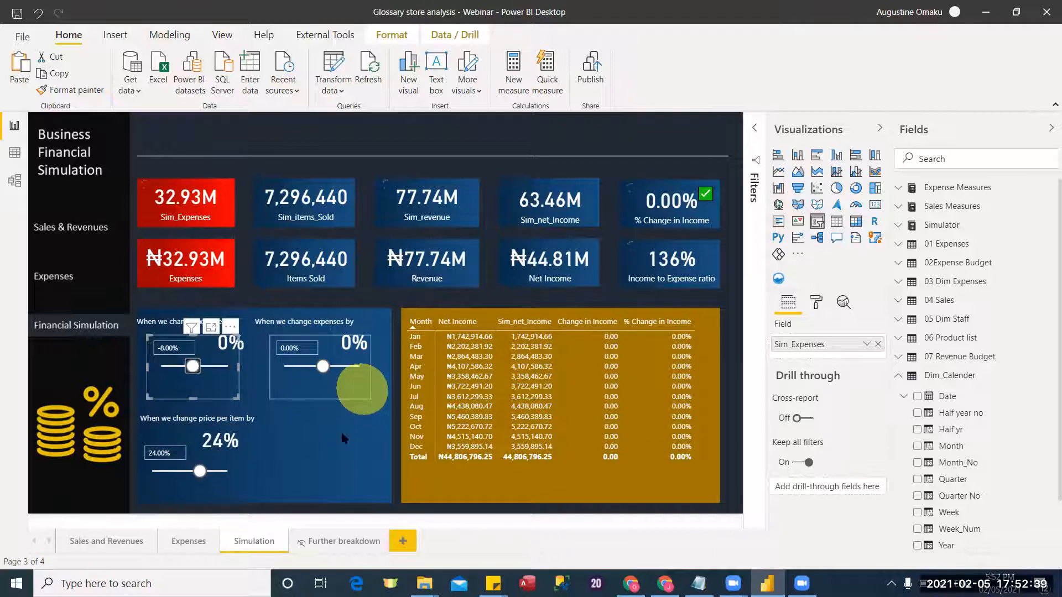
pyautogui.click(323, 366)
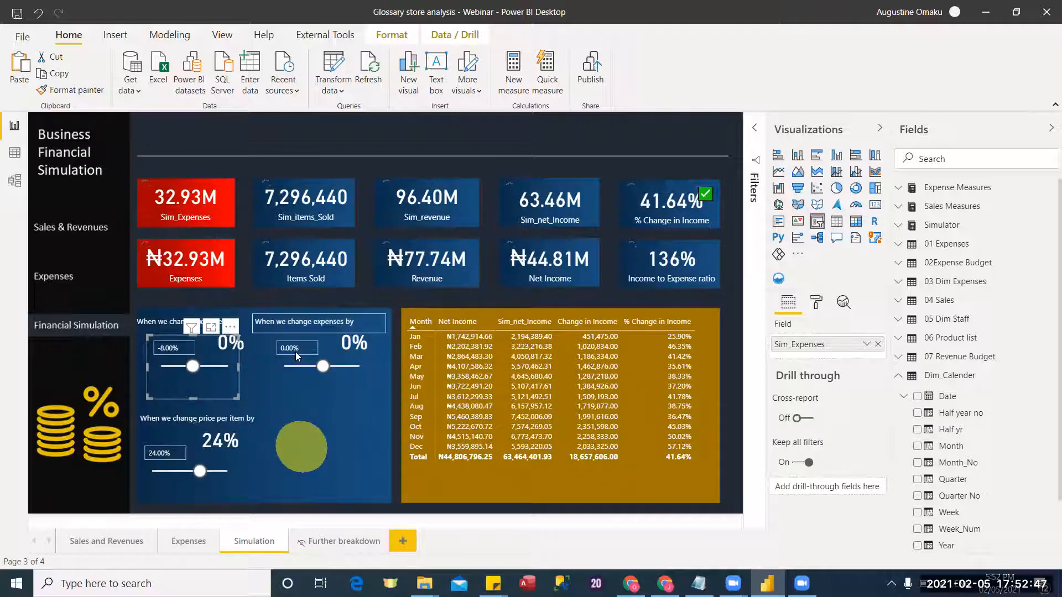
# Step: Reword the caption above the items sold slider to "When we change items sold by"
pyautogui.click(310, 319)
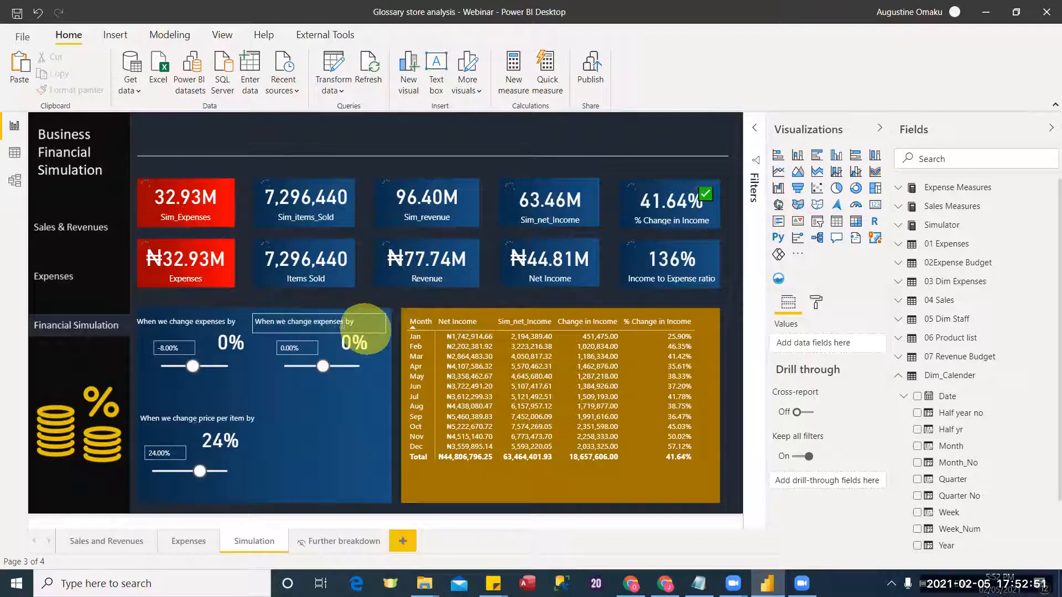
pyautogui.click(314, 322)
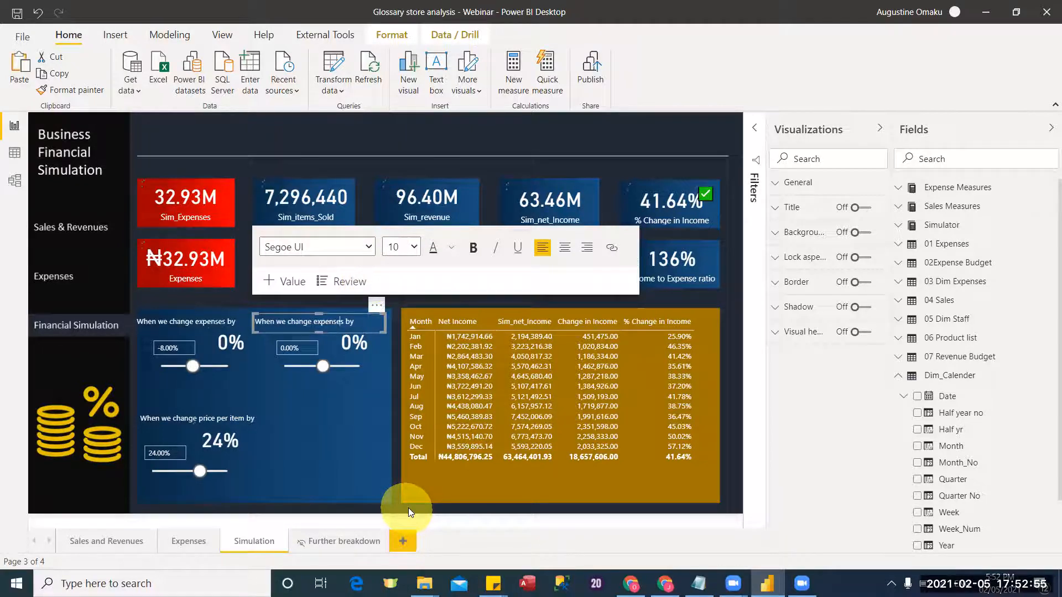
pyautogui.press('Delete')
pyautogui.press('Delete')
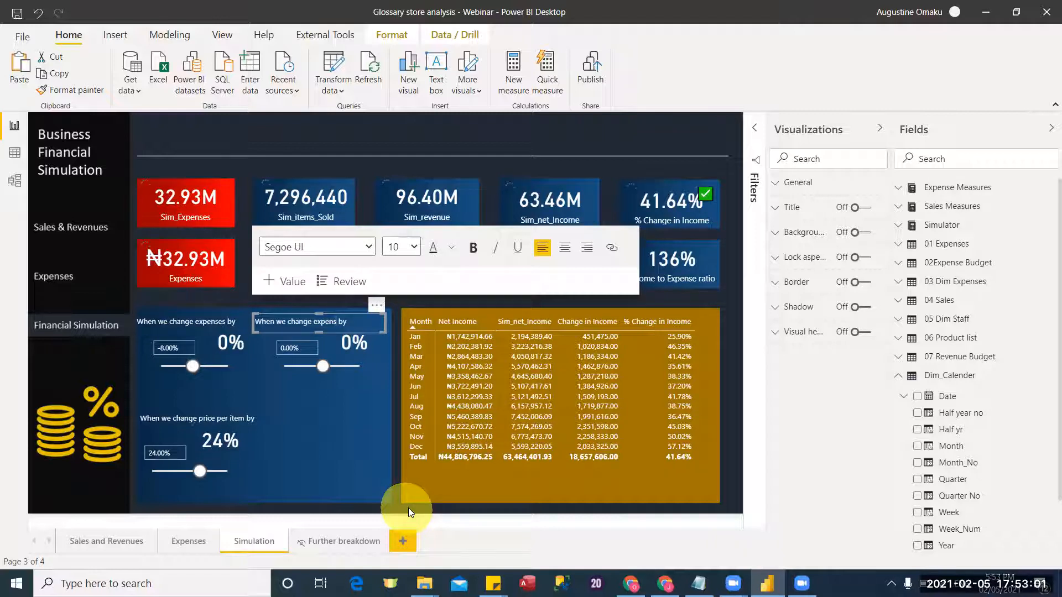
pyautogui.press('BackSpace')
pyautogui.press('BackSpace')
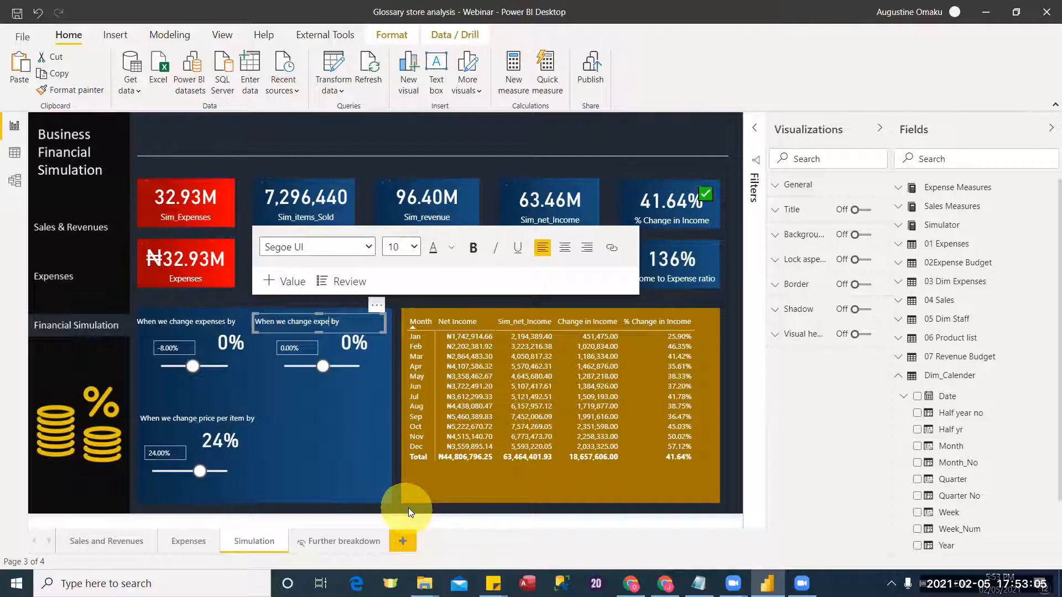
pyautogui.press('BackSpace')
pyautogui.press('BackSpace')
pyautogui.press('BackSpace')
pyautogui.press('BackSpace')
pyautogui.write('ite')
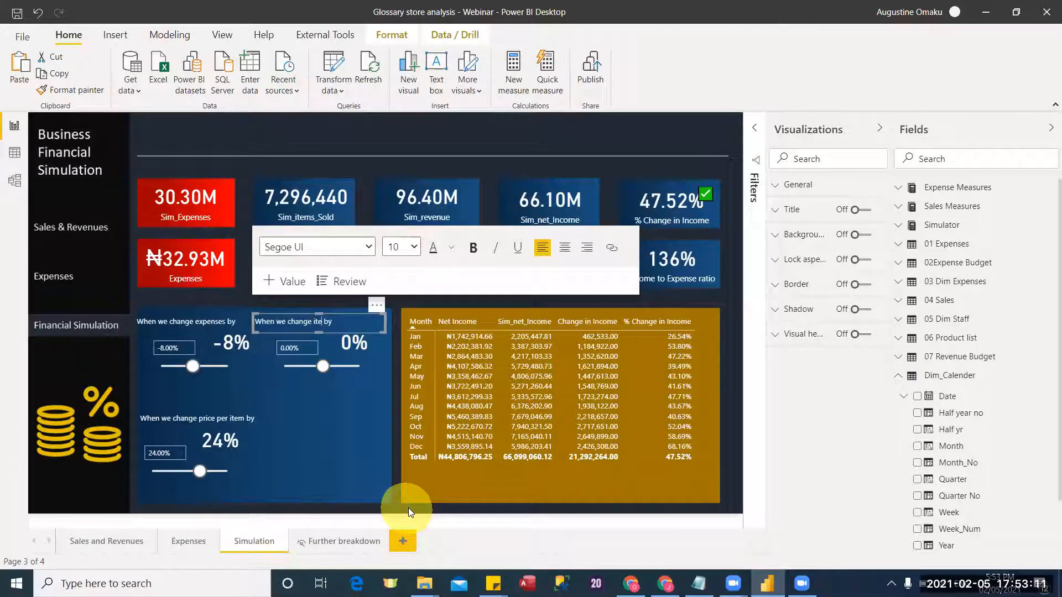
pyautogui.write('ms sold')
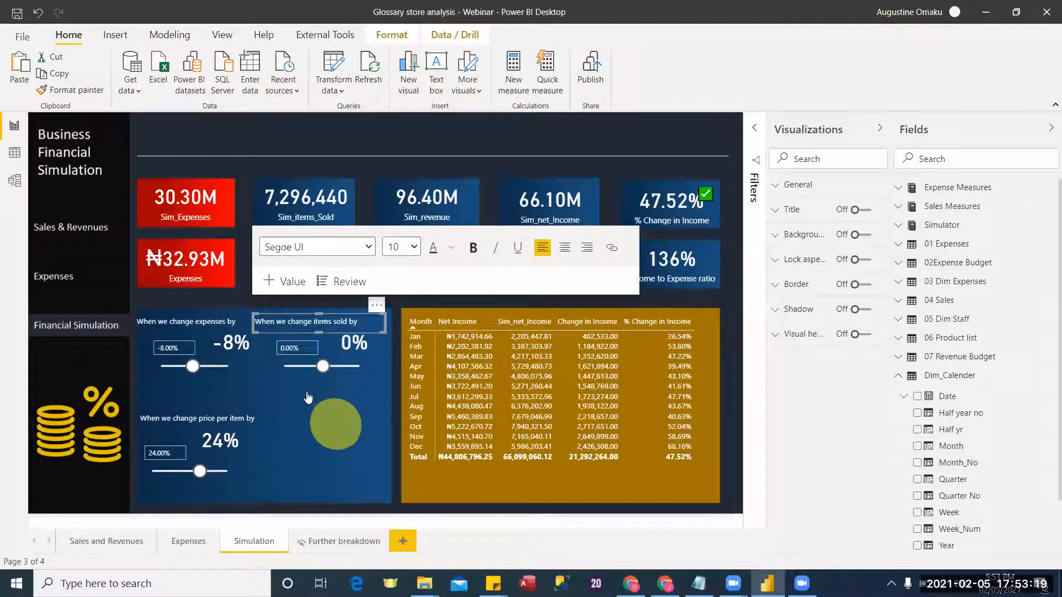
pyautogui.click(338, 423)
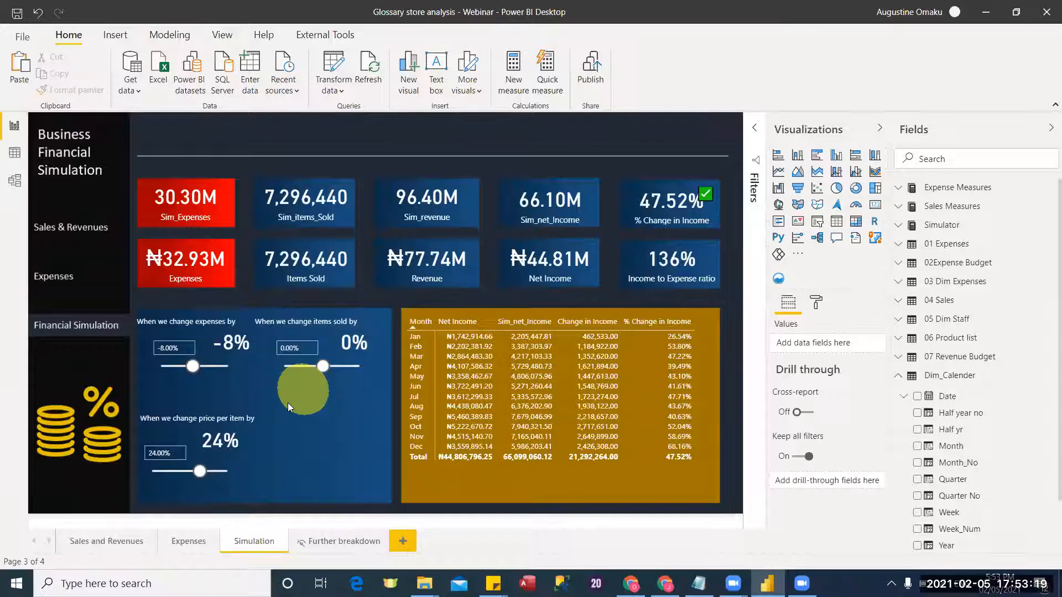
# Step: Move the green KPI check mark up into the upper-right corner of the % Change in Income card
pyautogui.click(705, 192)
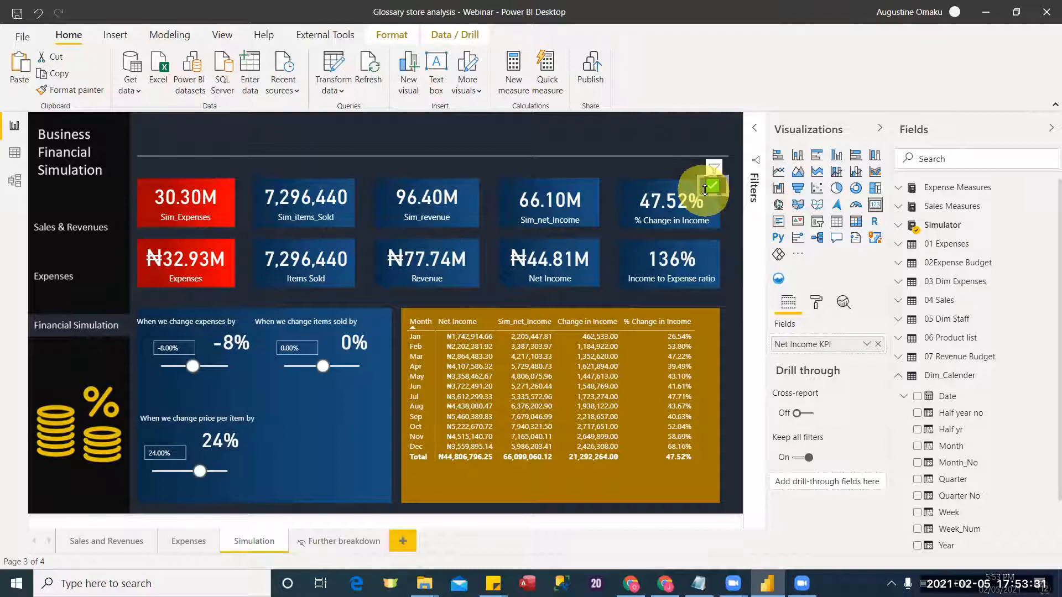
pyautogui.click(744, 277)
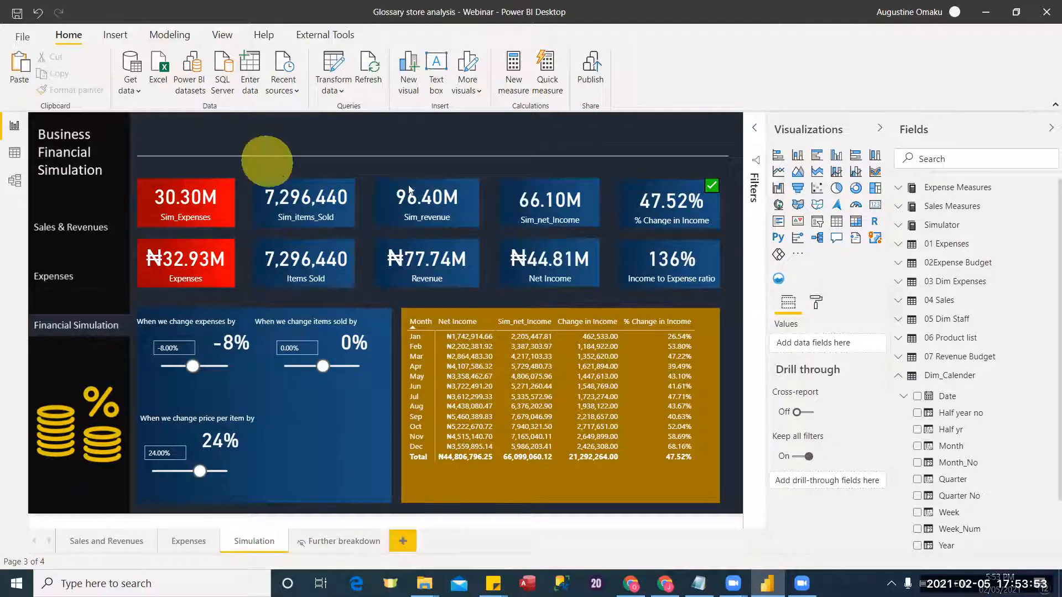
pyautogui.click(304, 201)
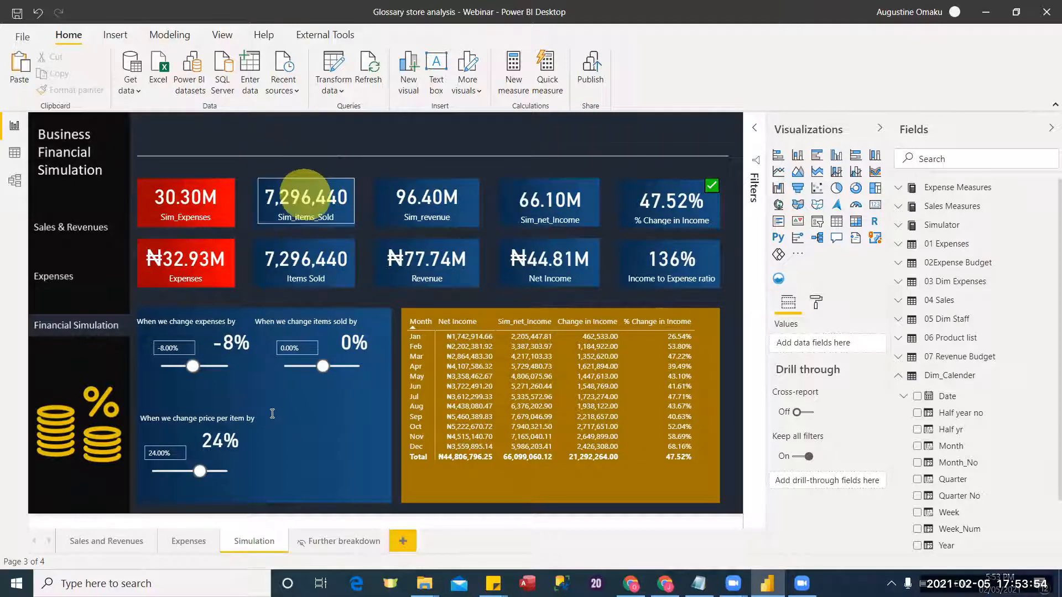
pyautogui.click(365, 471)
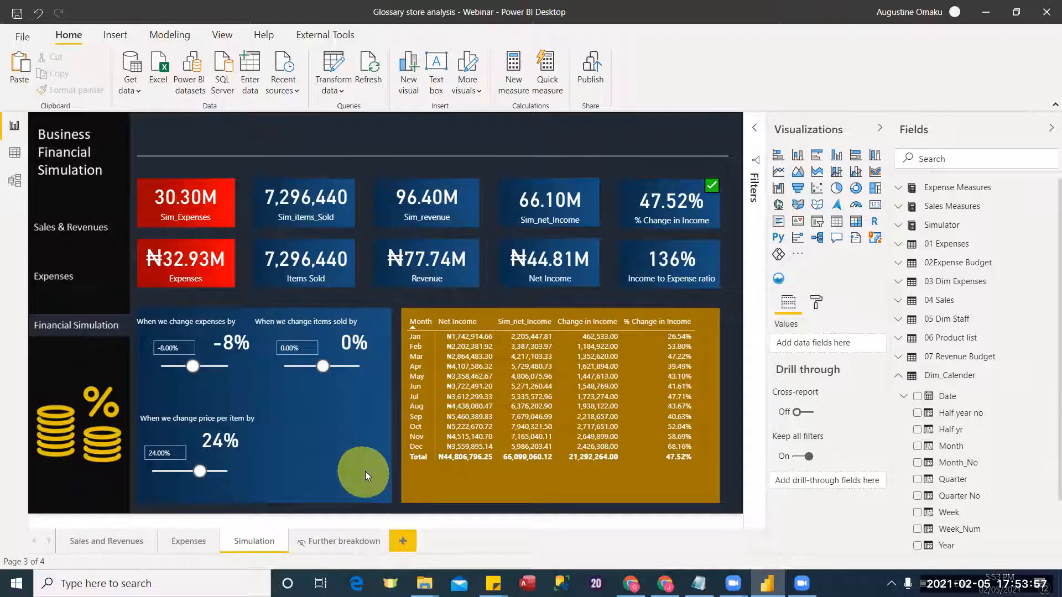
pyautogui.click(202, 329)
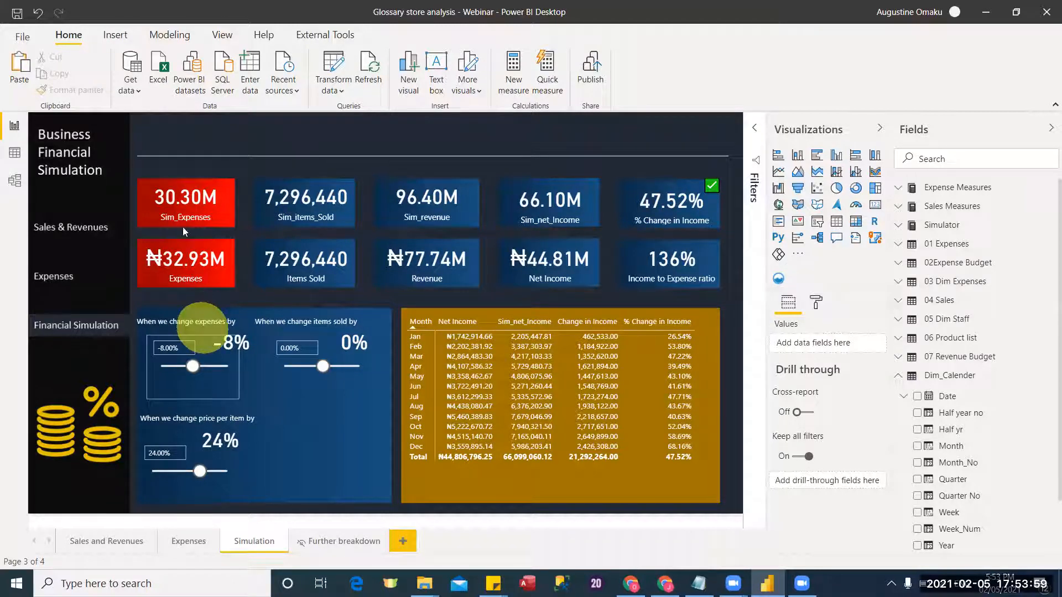
pyautogui.click(203, 246)
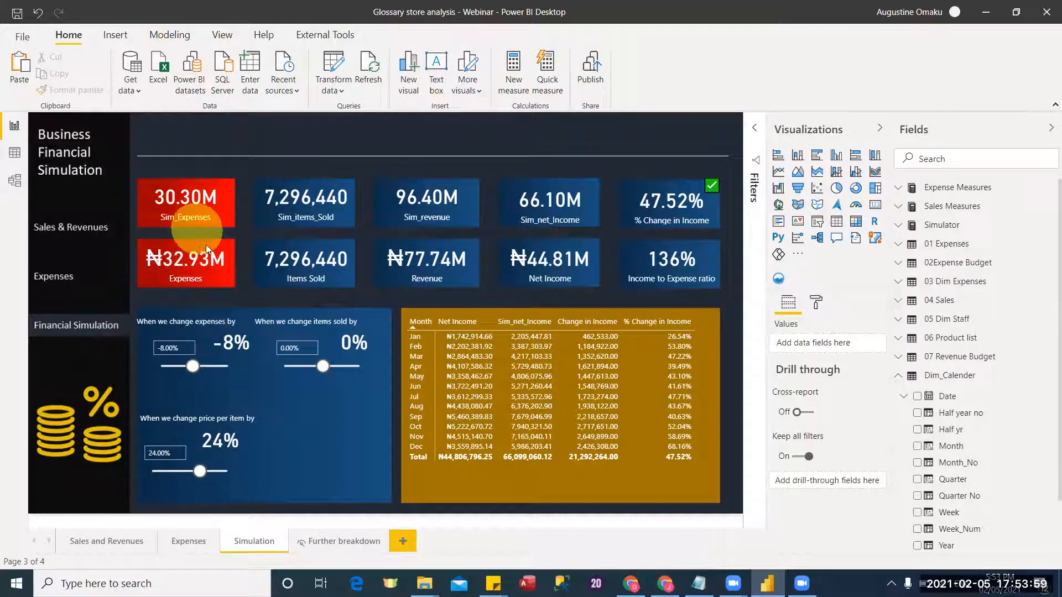
pyautogui.click(192, 182)
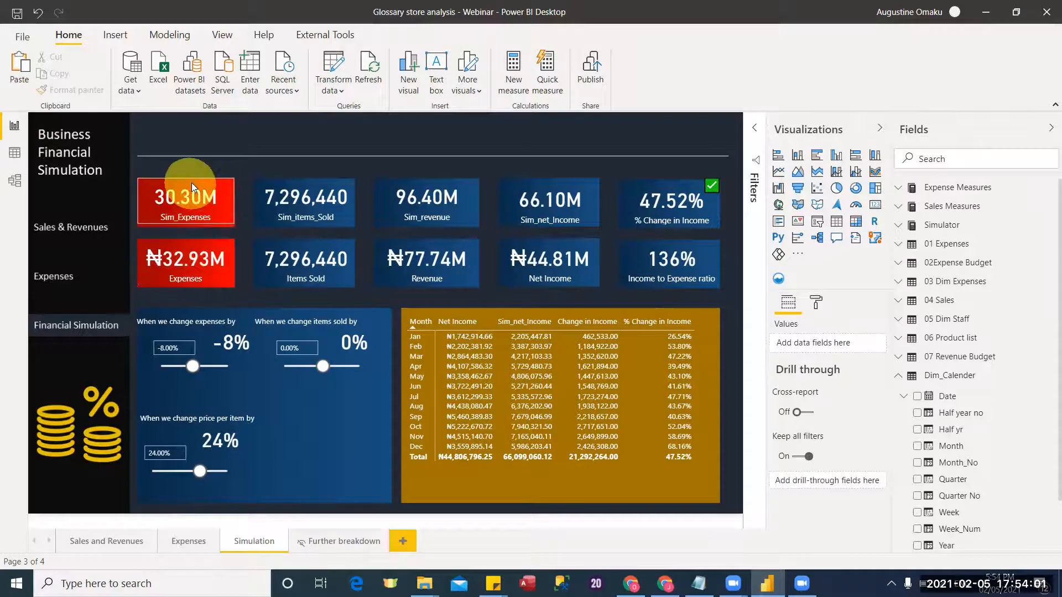
pyautogui.click(479, 359)
pyautogui.click(416, 385)
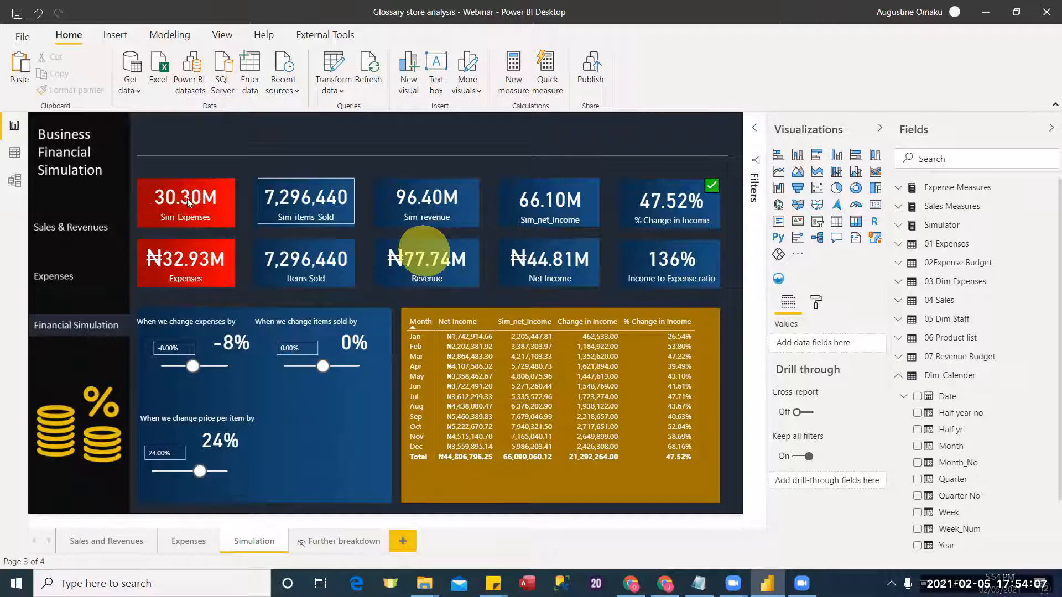
# Step: In the model view, format the Simulator measures Sim_Expenses, Sim_net_Income and Sim_revenue as Currency
pyautogui.click(13, 181)
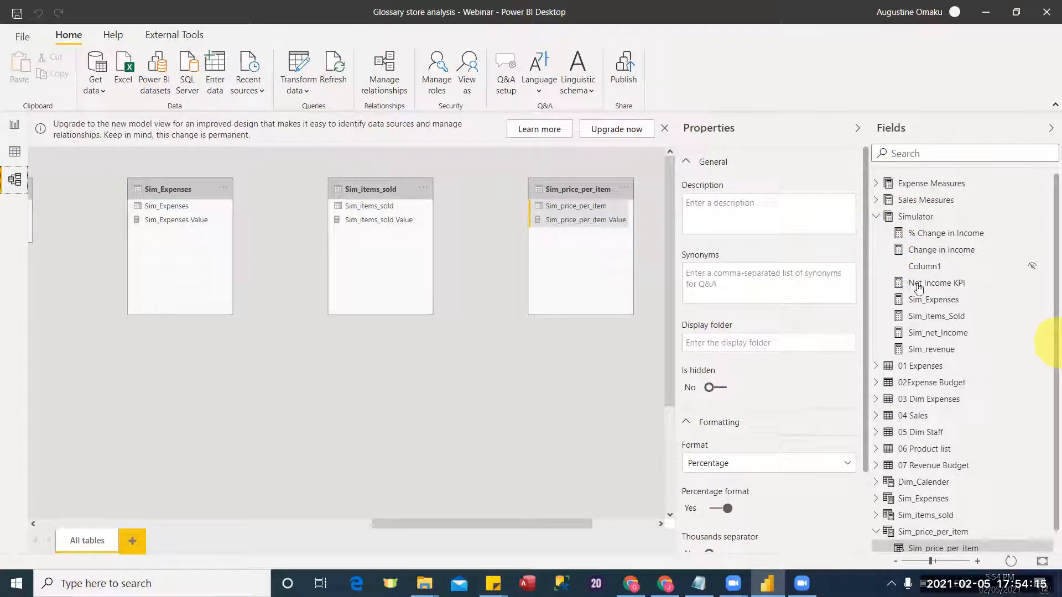
pyautogui.click(933, 299)
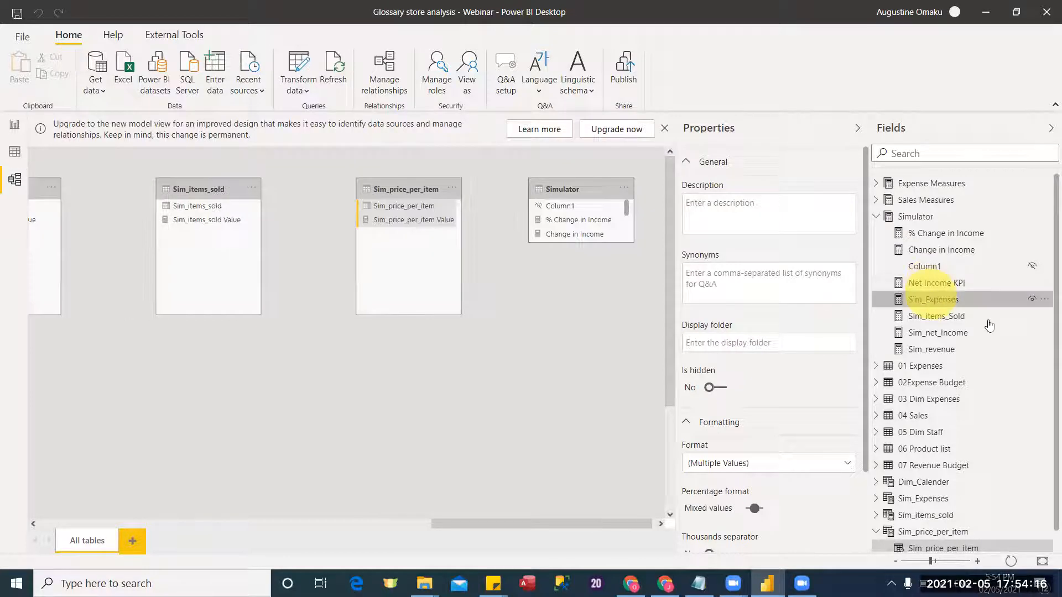
pyautogui.keyDown('ctrl'); pyautogui.click(952, 334); pyautogui.keyUp('ctrl')
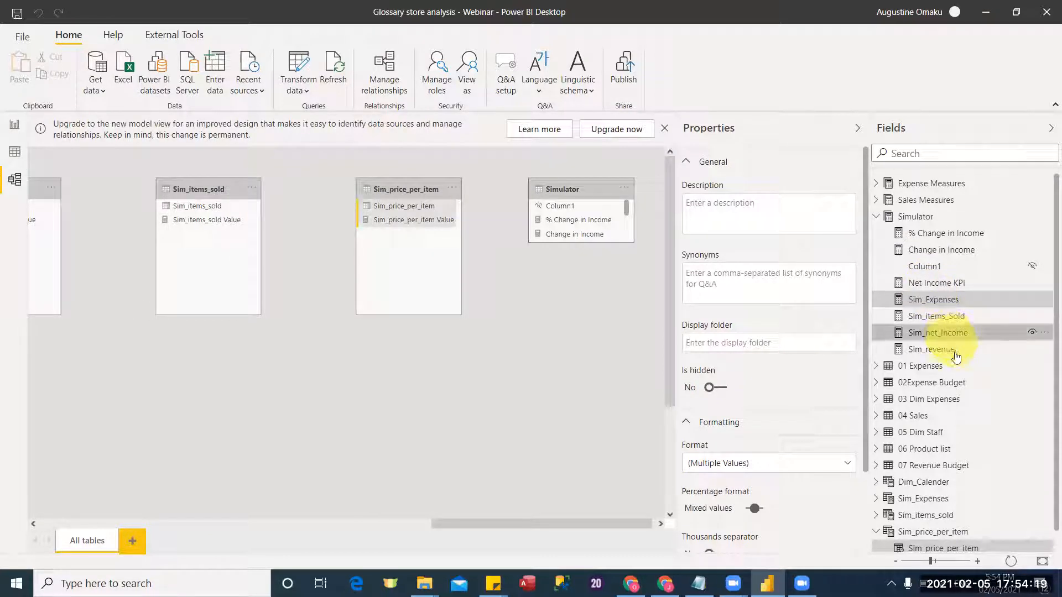
pyautogui.keyDown('ctrl'); pyautogui.click(956, 351); pyautogui.keyUp('ctrl')
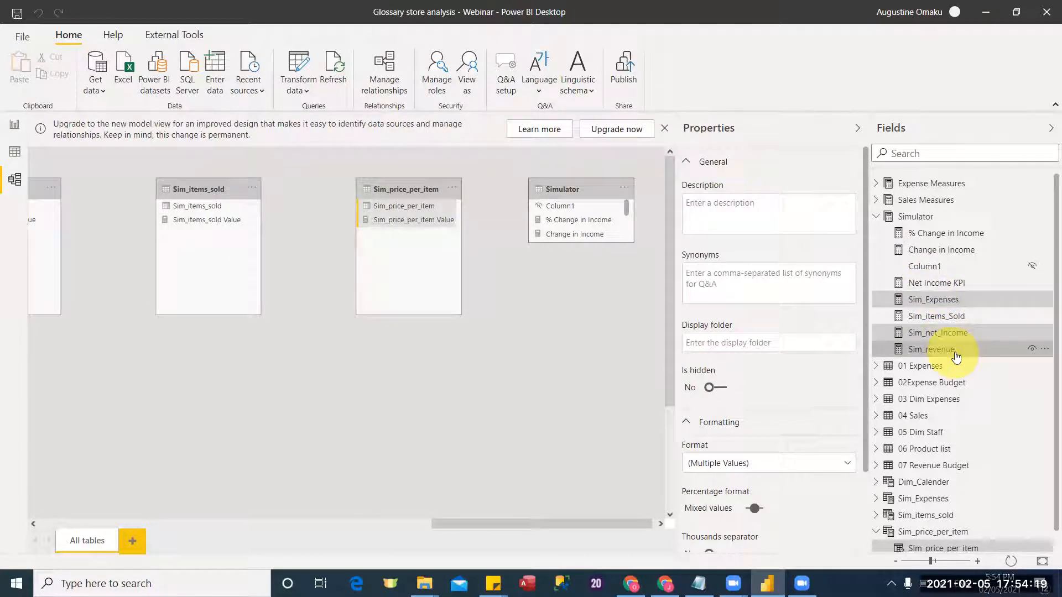
pyautogui.click(777, 464)
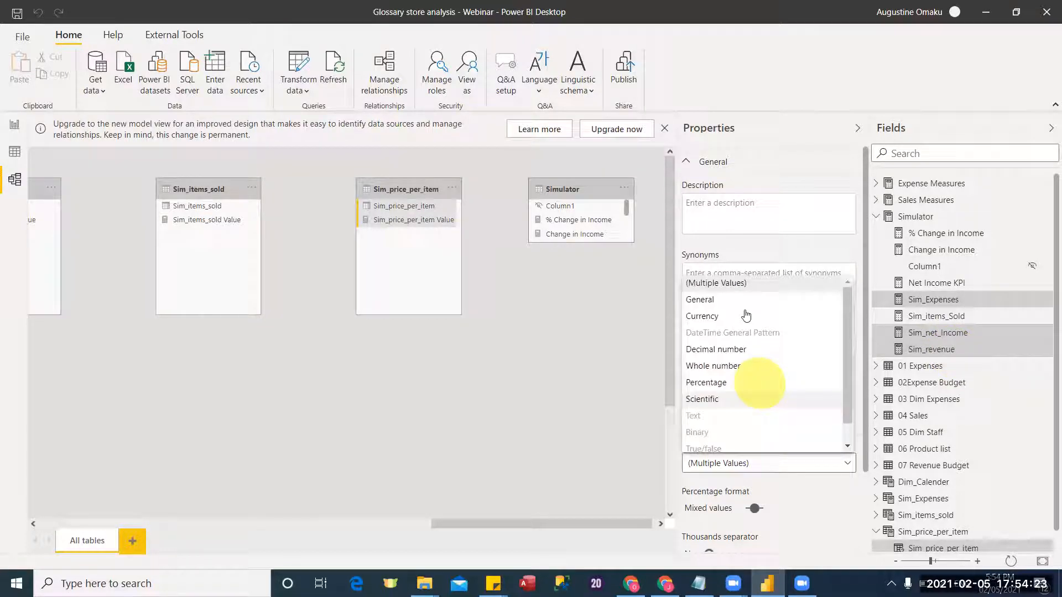
pyautogui.click(742, 316)
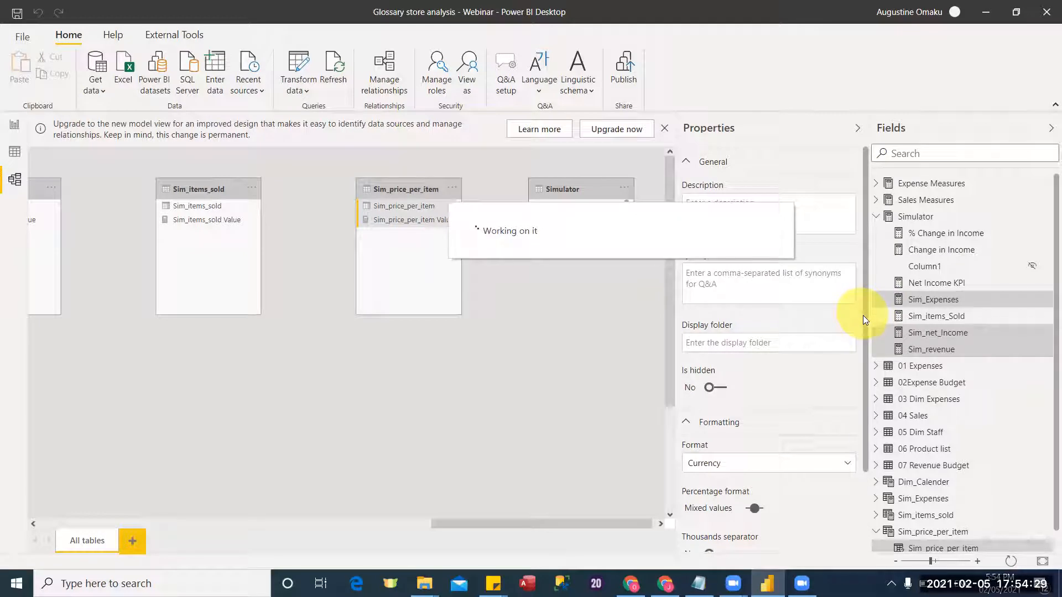
# Step: Set the currency format of the selected simulation measures to ₦ English (United States) and return to the report page
pyautogui.moveTo(867, 388); pyautogui.dragTo(866, 478)
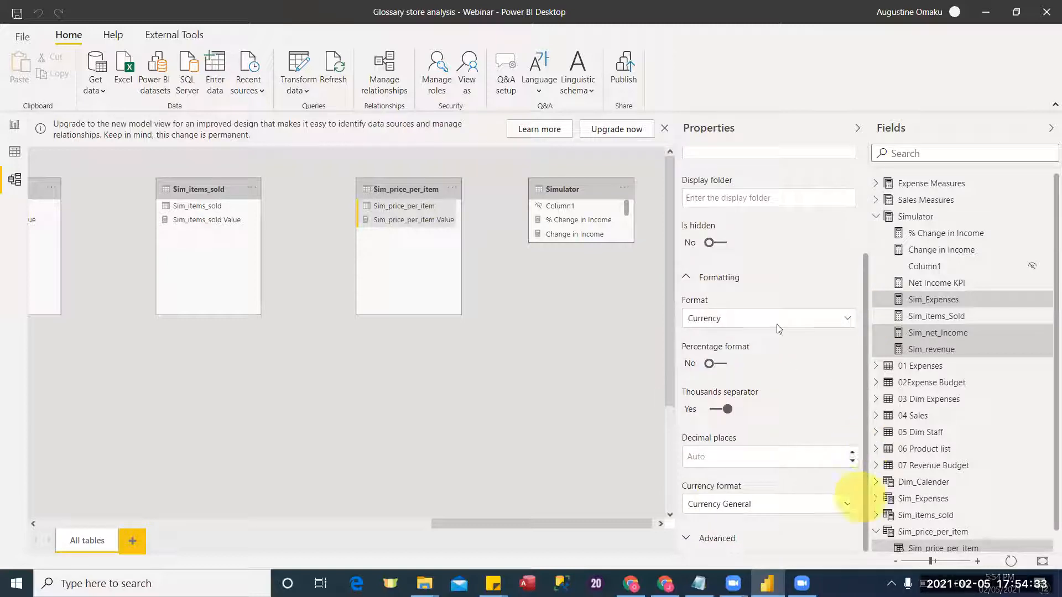
pyautogui.click(783, 501)
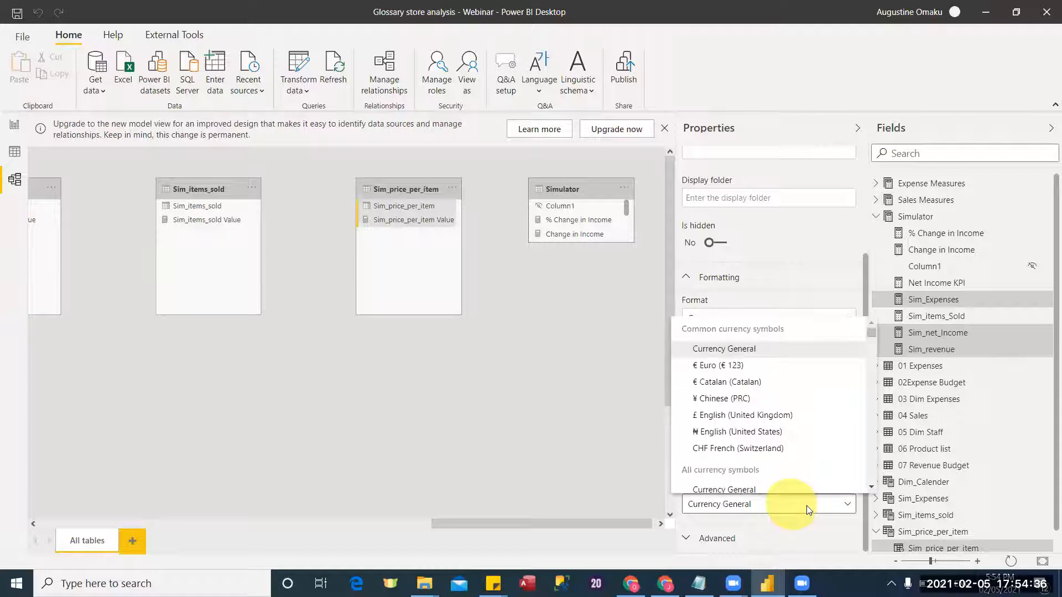
pyautogui.click(723, 432)
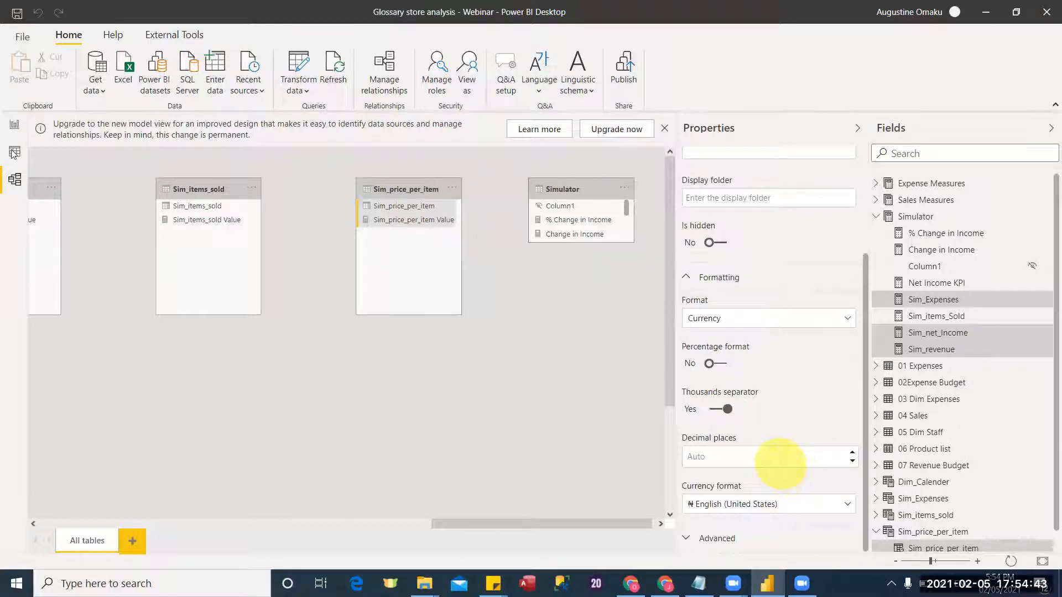
pyautogui.click(16, 126)
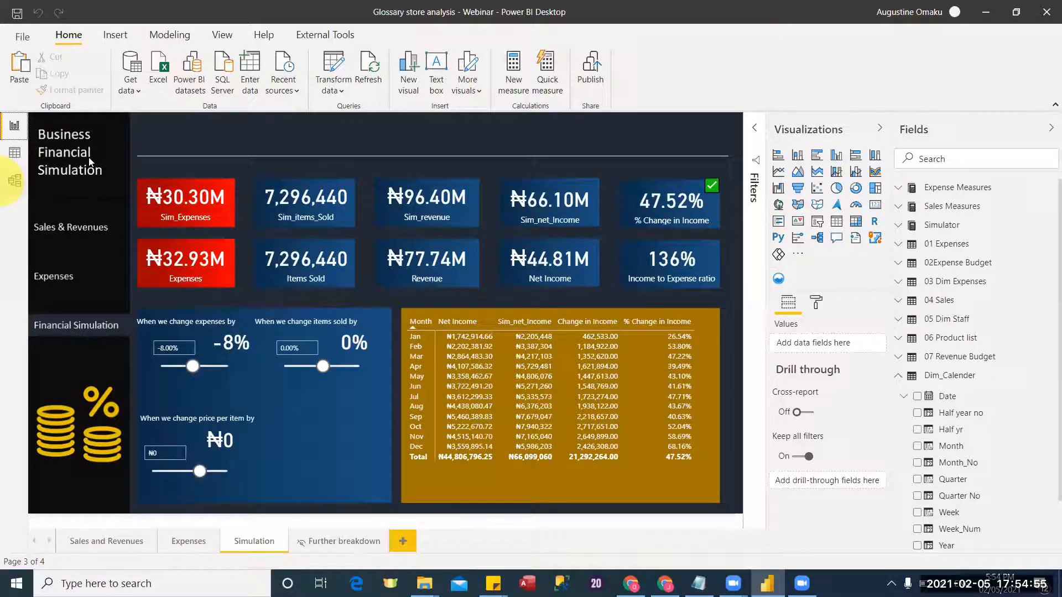
# Step: Format the Simulator table's Change in Income measure as ₦ English (United States) currency
pyautogui.click(899, 226)
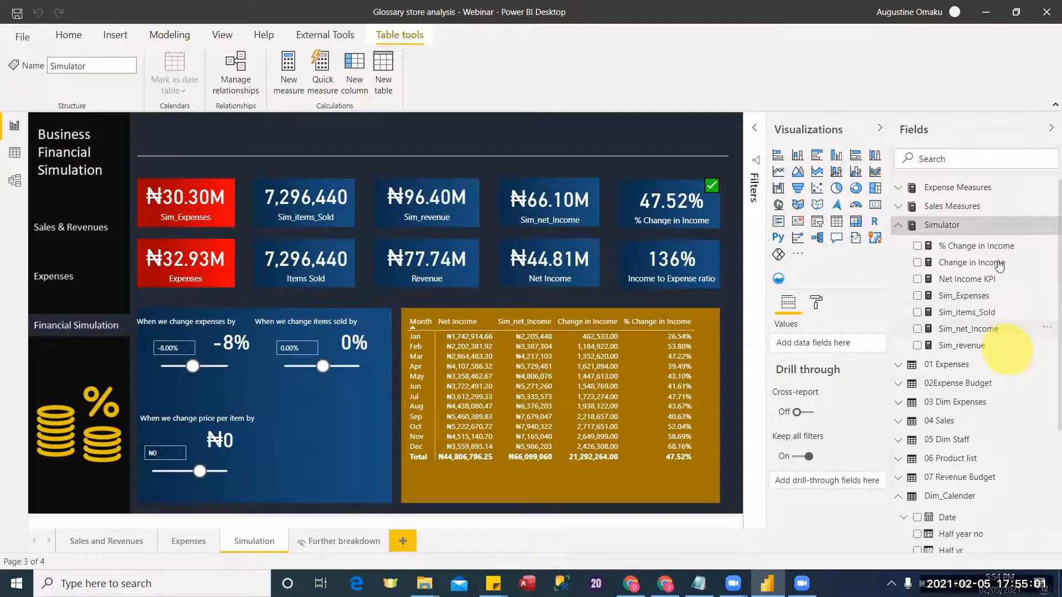
pyautogui.click(981, 263)
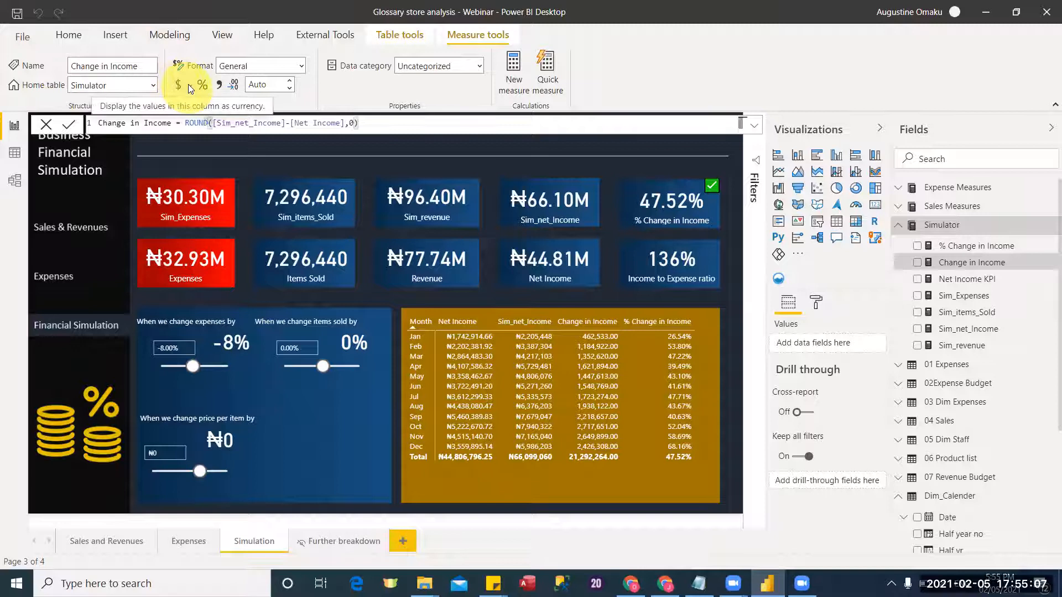
pyautogui.click(189, 87)
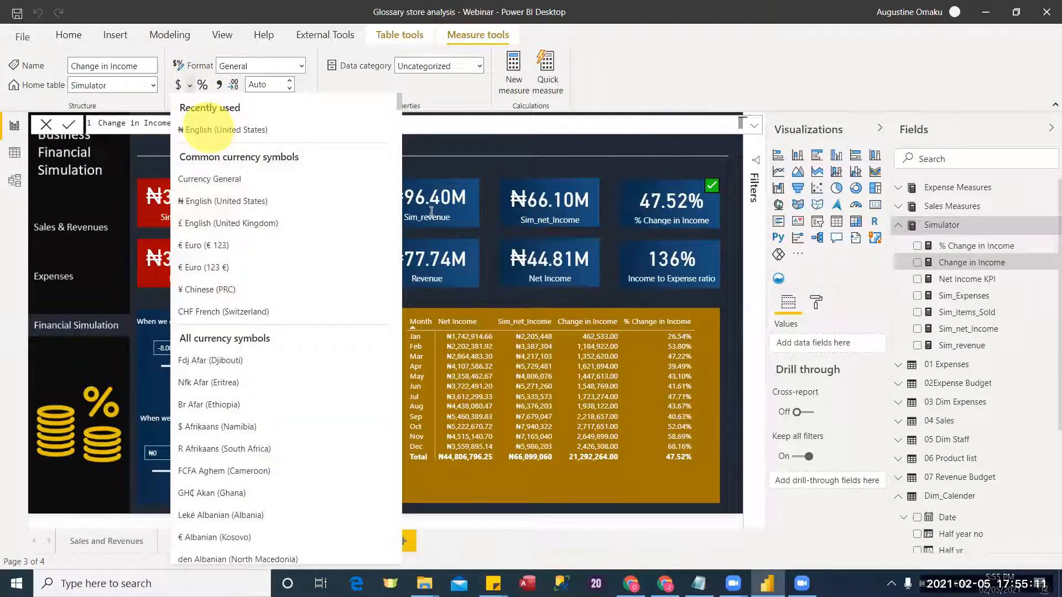
pyautogui.click(489, 305)
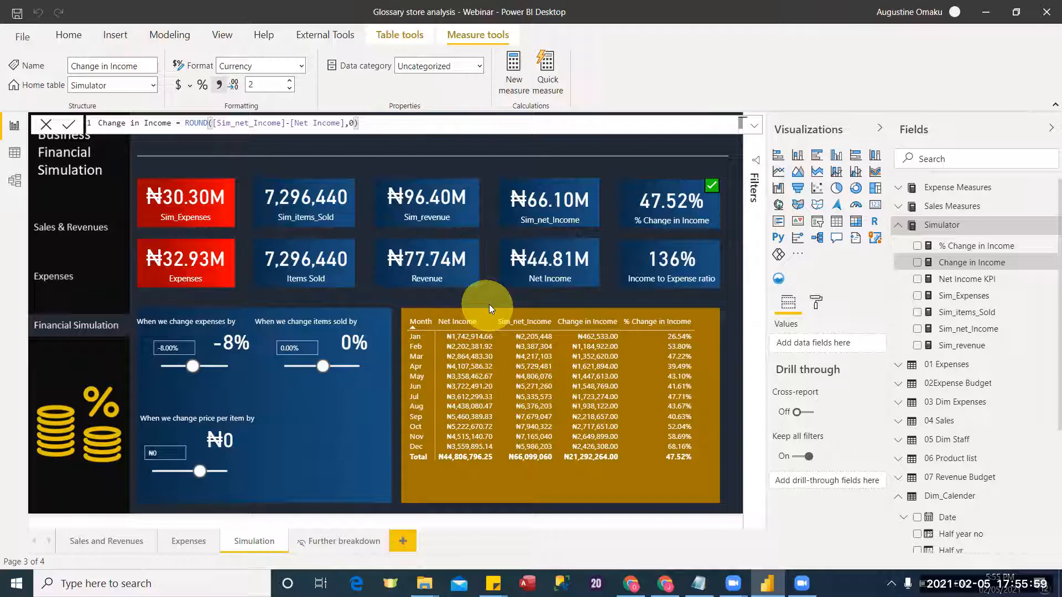
pyautogui.click(720, 509)
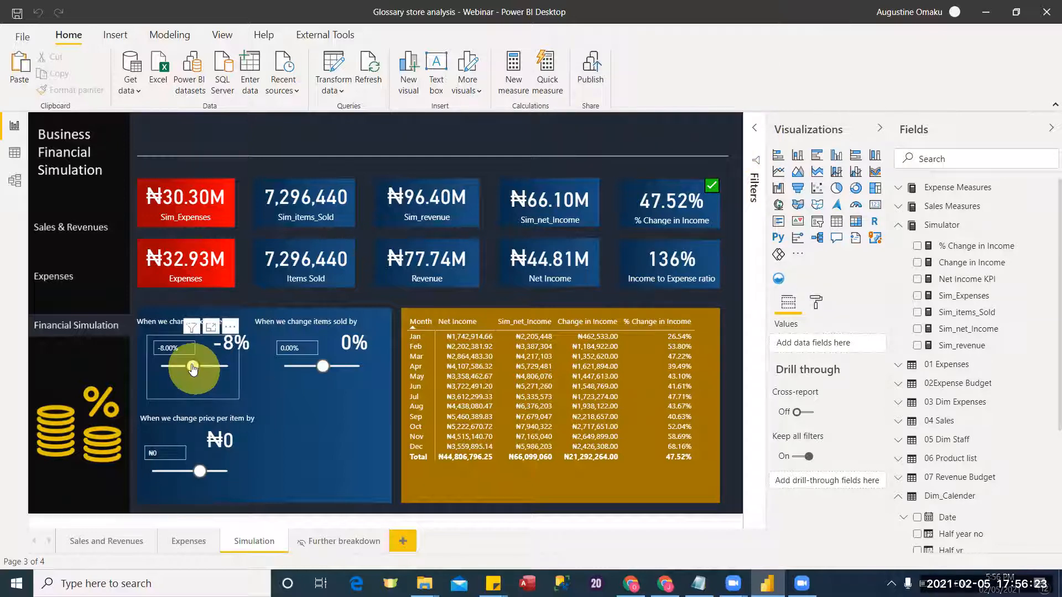
# Step: Reset the expenses change slider to 0%
pyautogui.click(177, 349)
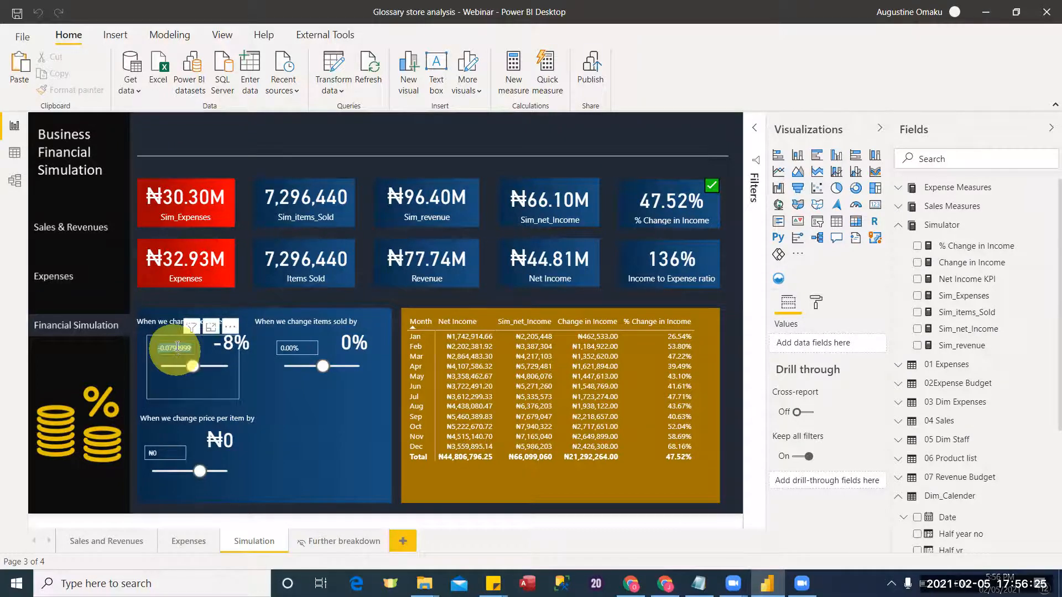
pyautogui.write('0')
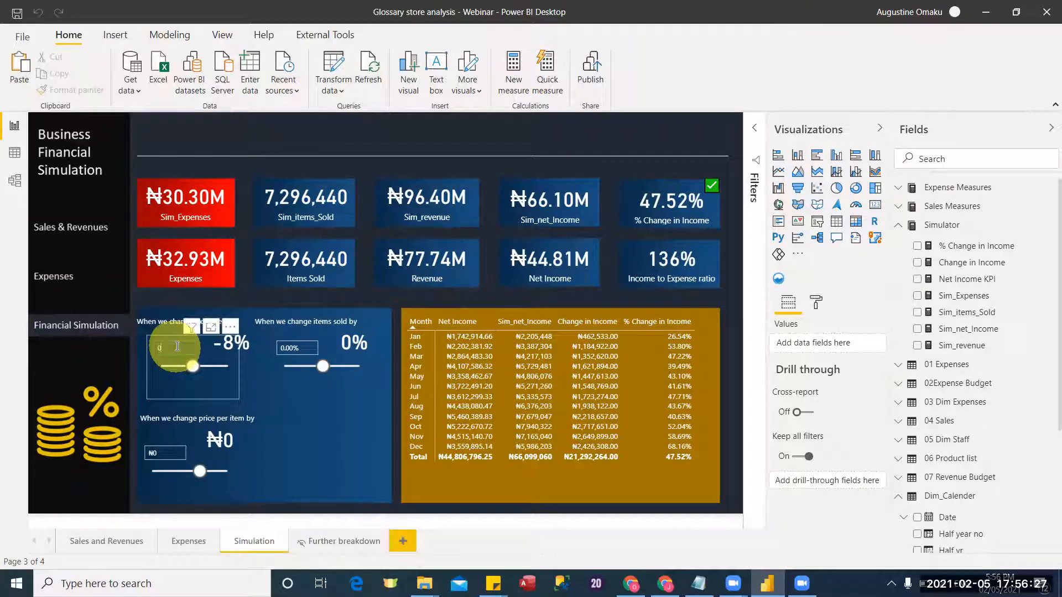
pyautogui.click(234, 340)
pyautogui.click(295, 440)
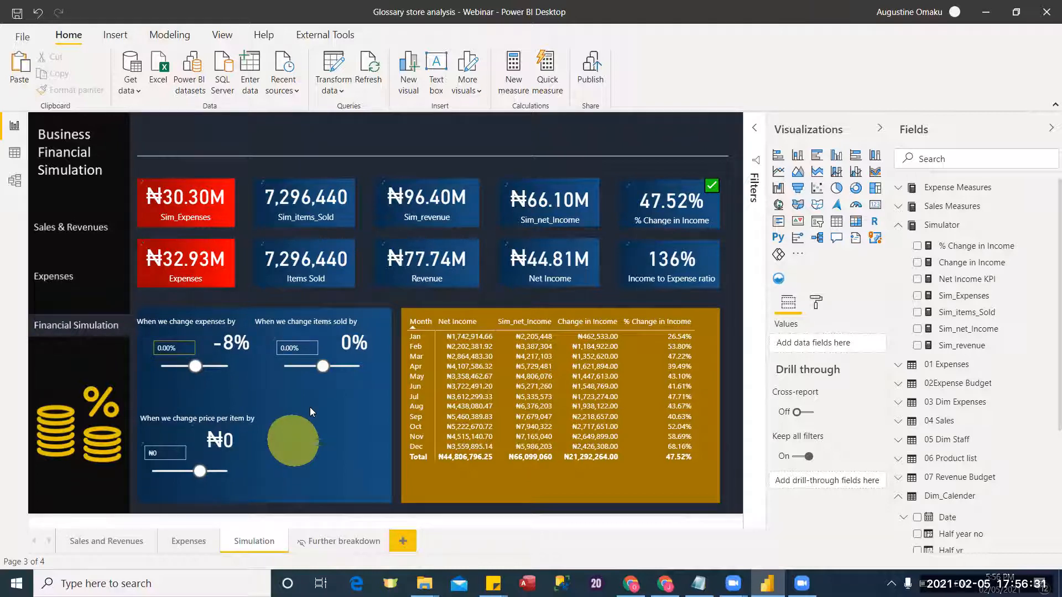
pyautogui.click(294, 231)
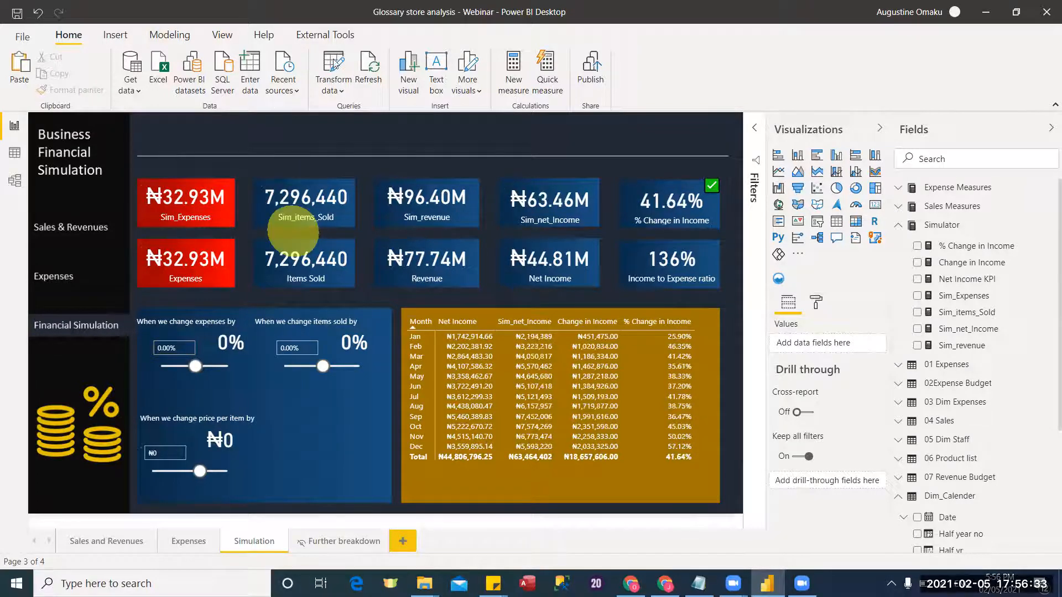
pyautogui.click(237, 24)
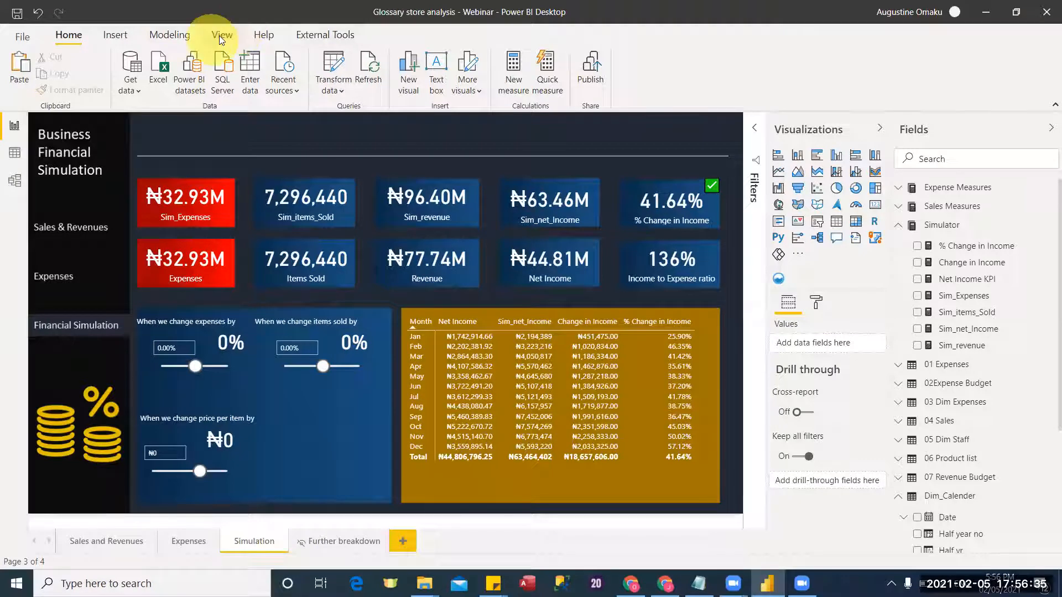
# Step: Hide the Filters pane and show the Bookmarks pane beside the report page
pyautogui.click(221, 34)
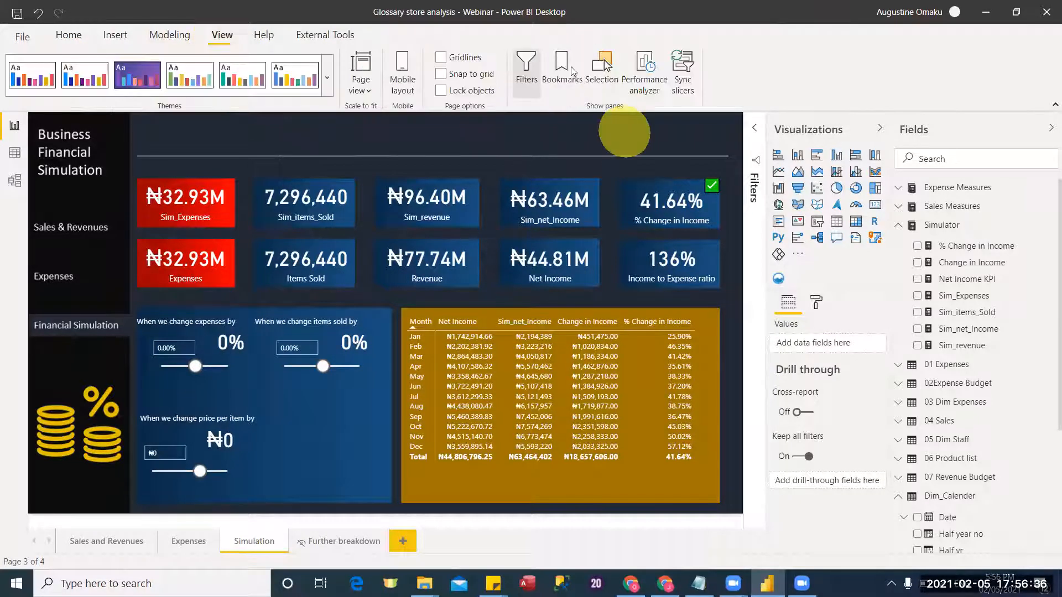
pyautogui.click(525, 69)
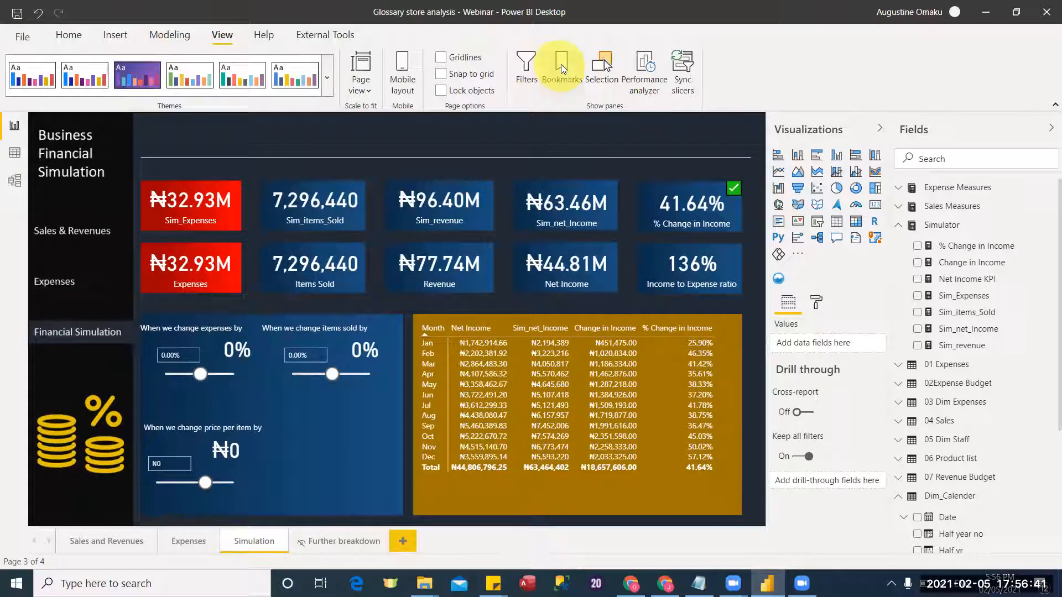
pyautogui.click(561, 66)
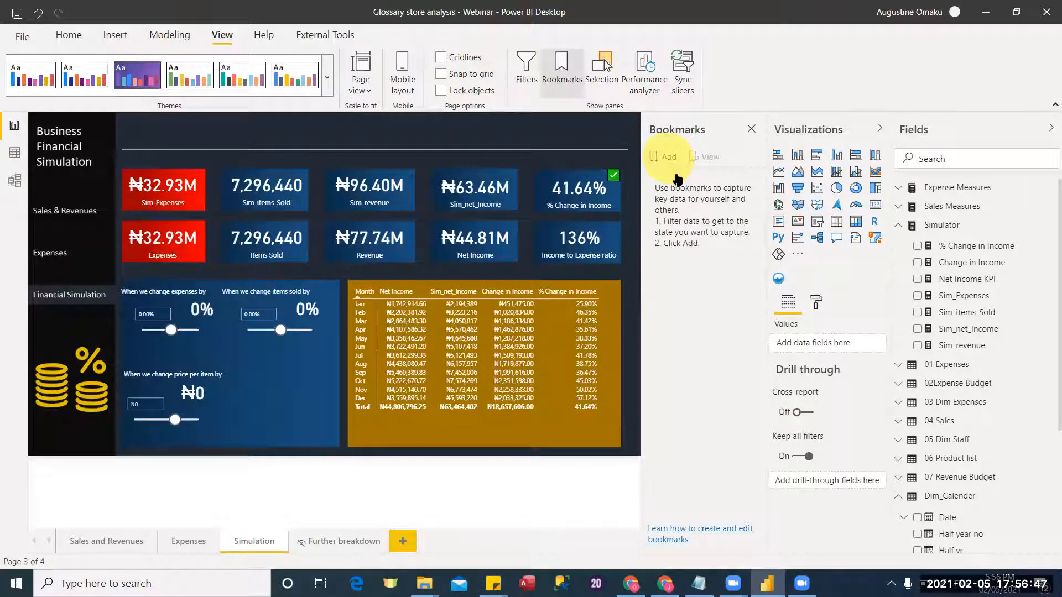
# Step: Add a bookmark of the current simulation page state and name it Zero
pyautogui.click(669, 158)
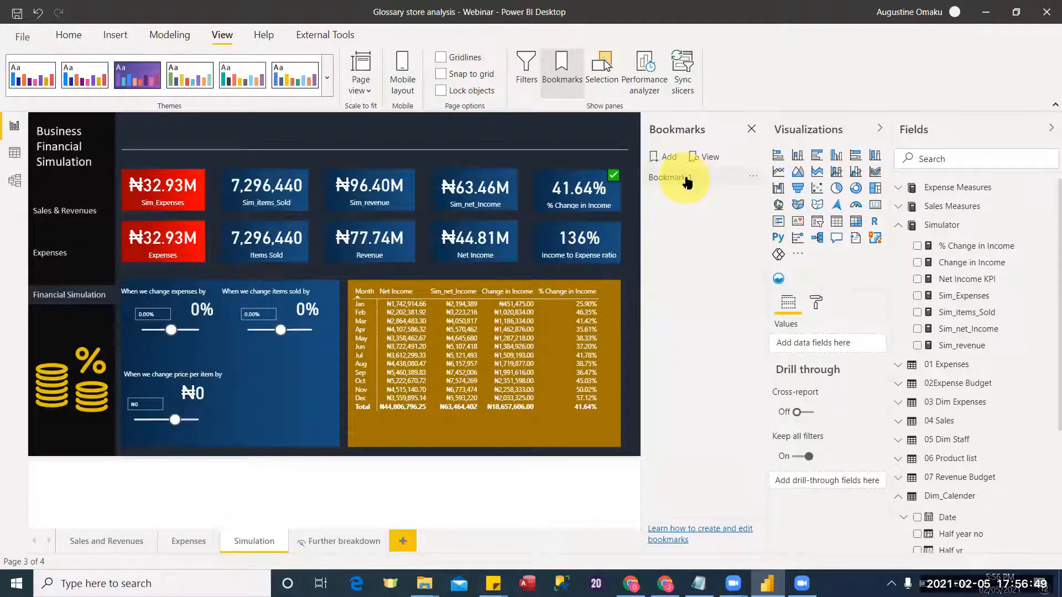
pyautogui.doubleClick(687, 177)
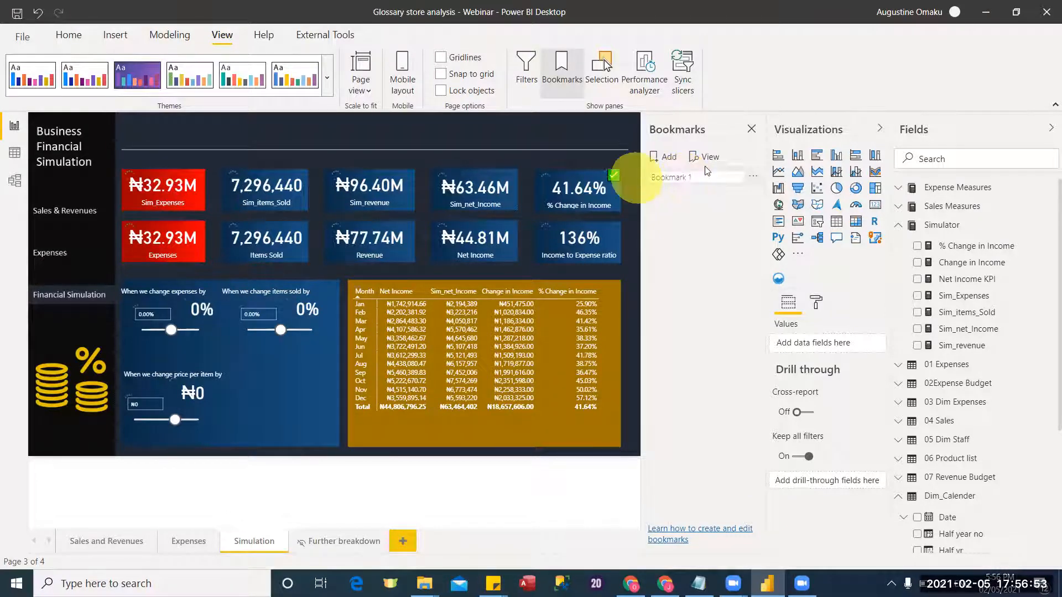
pyautogui.write('Zero')
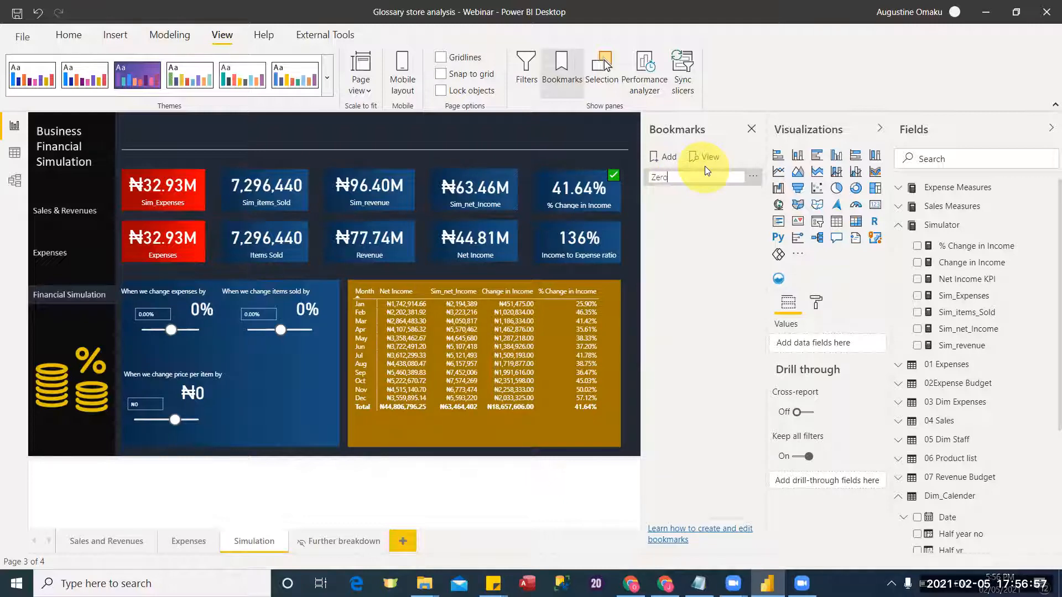
pyautogui.press('Return')
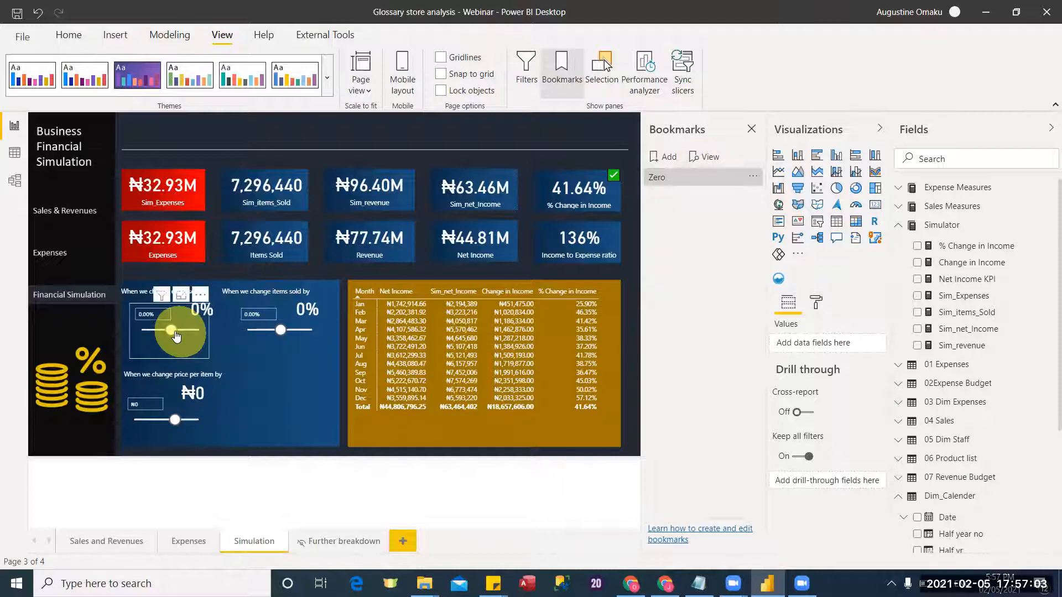
# Step: Set the expenses change slider to -14% and the items sold change slider to 2% (0.02)
pyautogui.moveTo(176, 335); pyautogui.dragTo(170, 337)
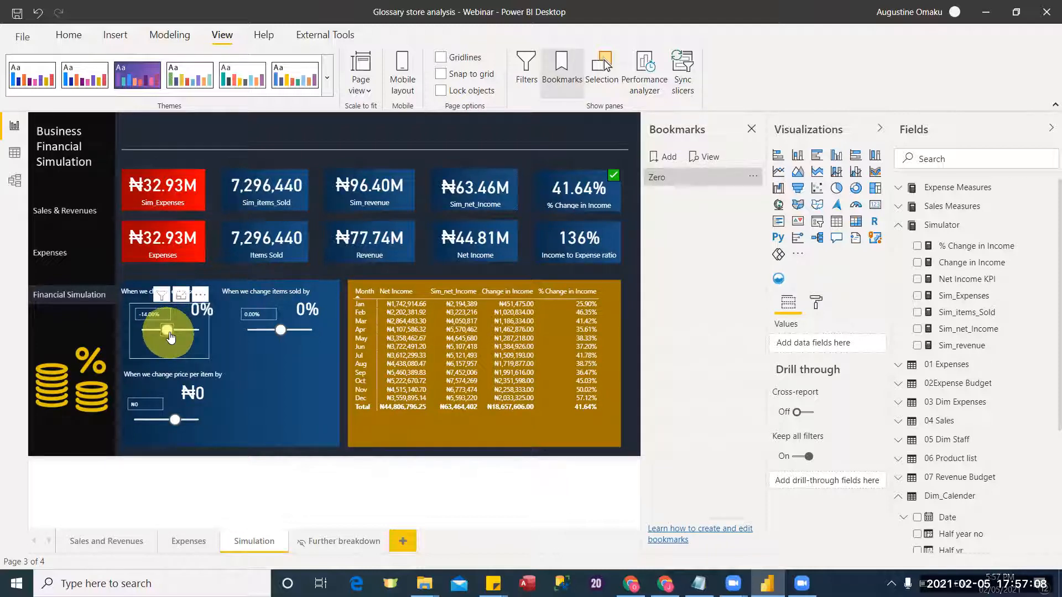
pyautogui.click(283, 334)
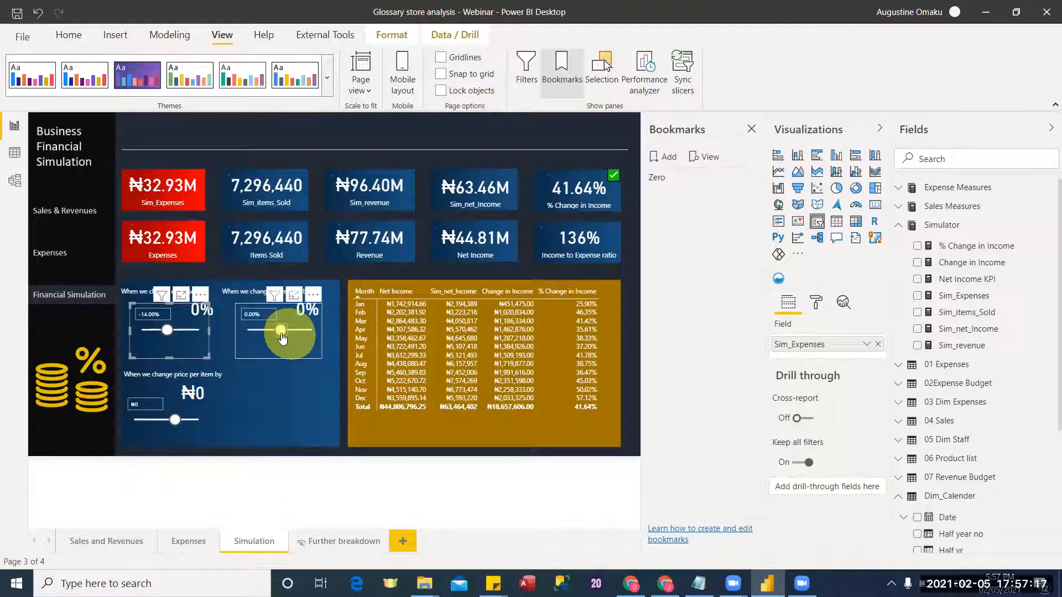
pyautogui.click(291, 336)
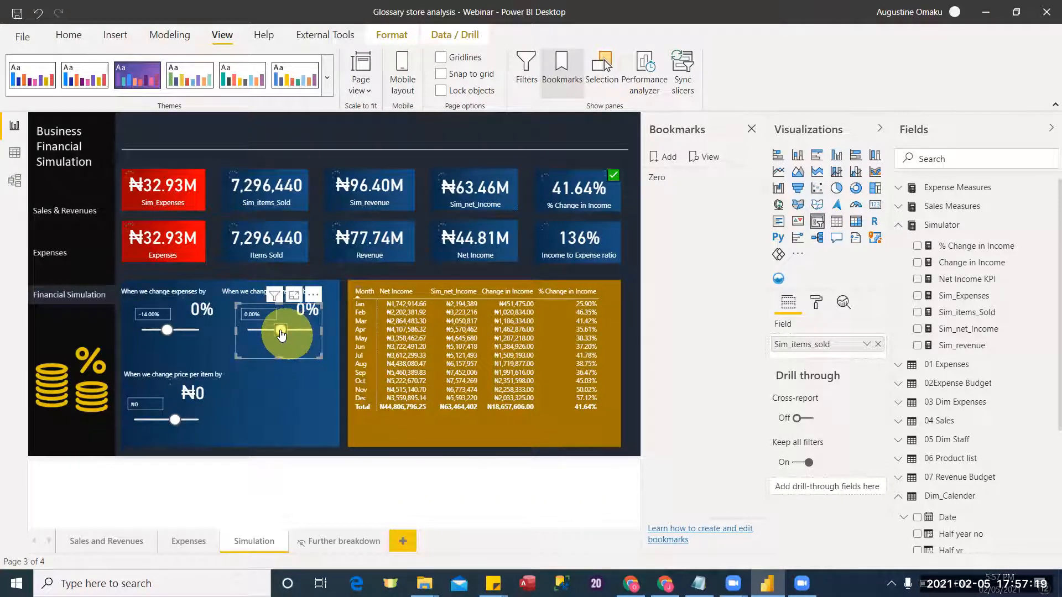
pyautogui.click(257, 313)
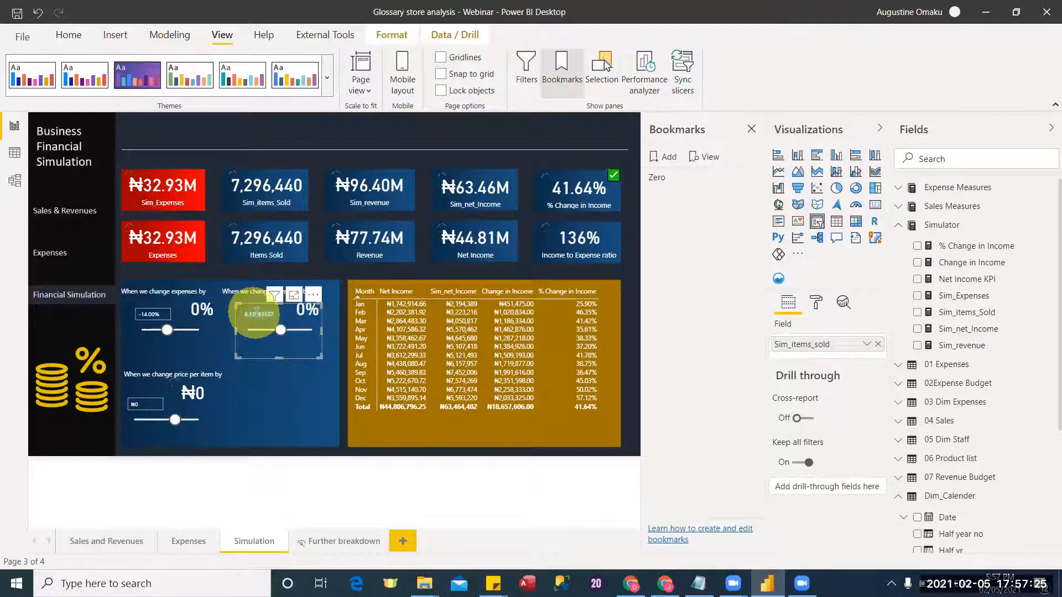
pyautogui.write('0.02')
pyautogui.press('Return')
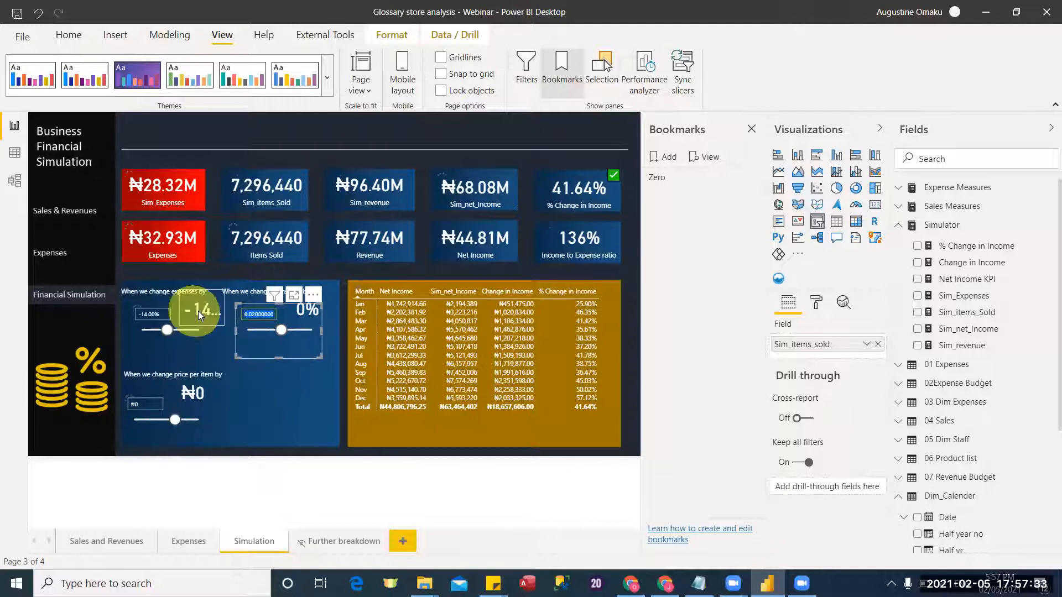
pyautogui.click(183, 322)
pyautogui.click(177, 330)
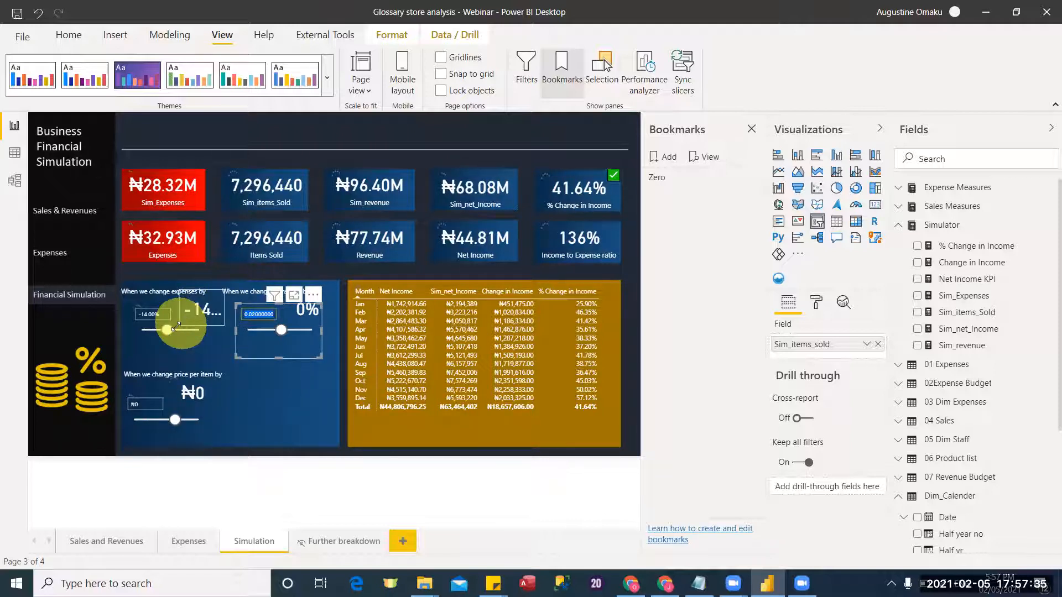
pyautogui.moveTo(176, 326); pyautogui.dragTo(176, 326)
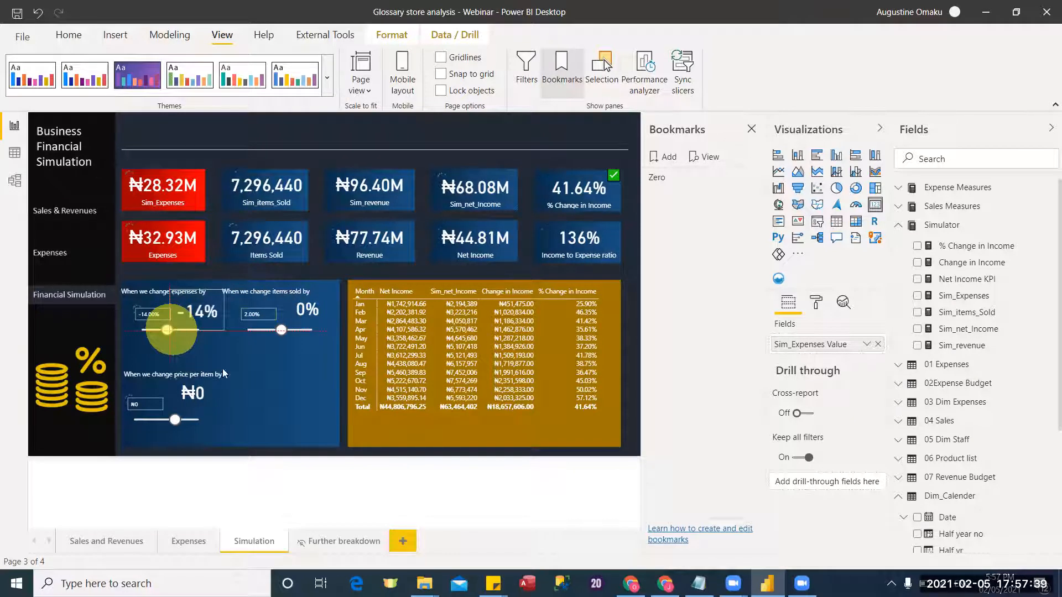
pyautogui.click(279, 414)
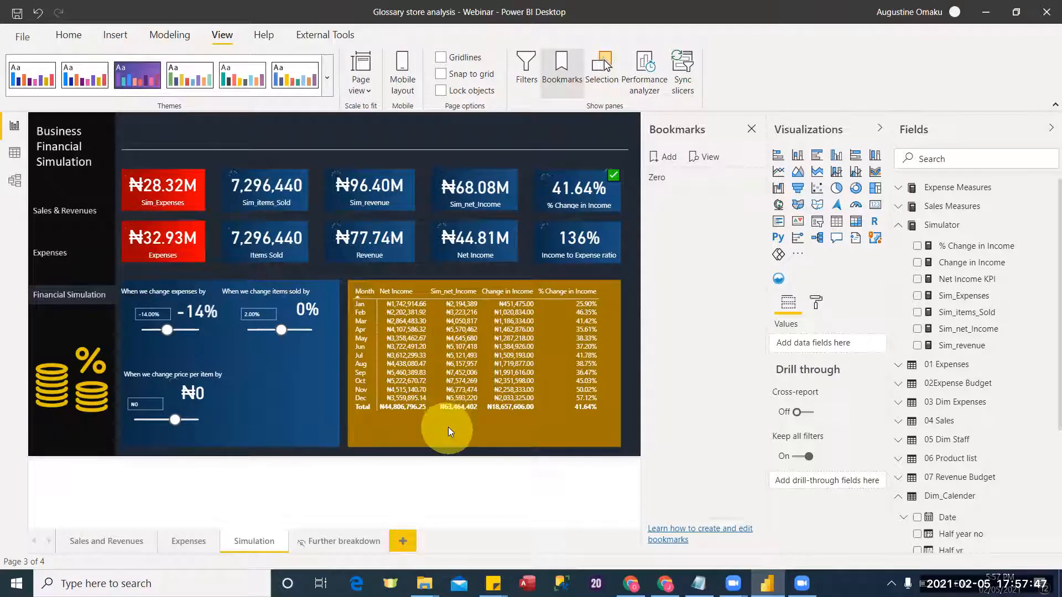
# Step: Compare the simulated expenses, items sold, revenue and income cards with their actual counterparts
pyautogui.click(592, 195)
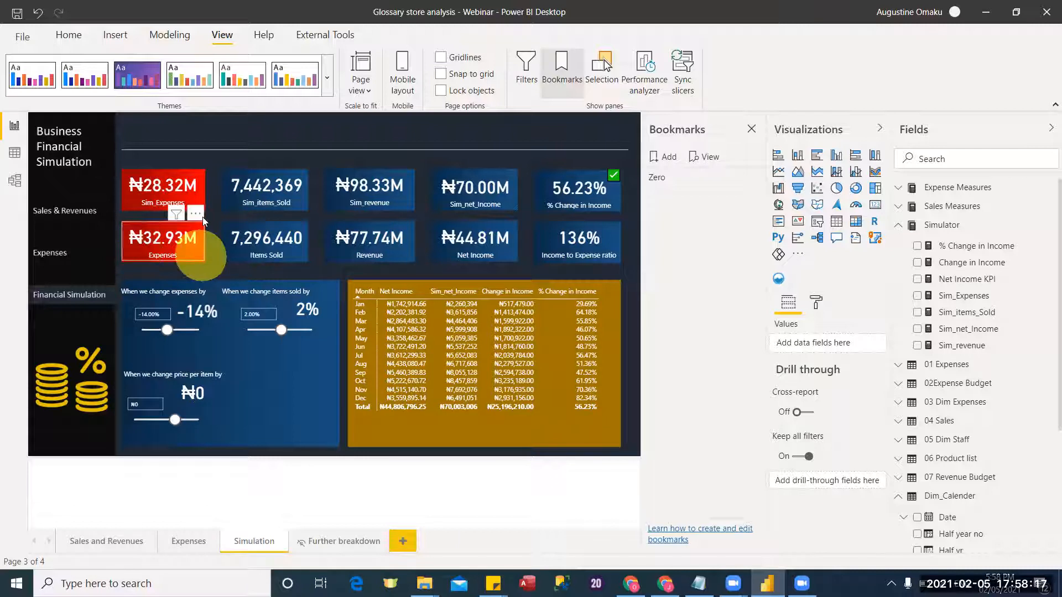
pyautogui.click(182, 186)
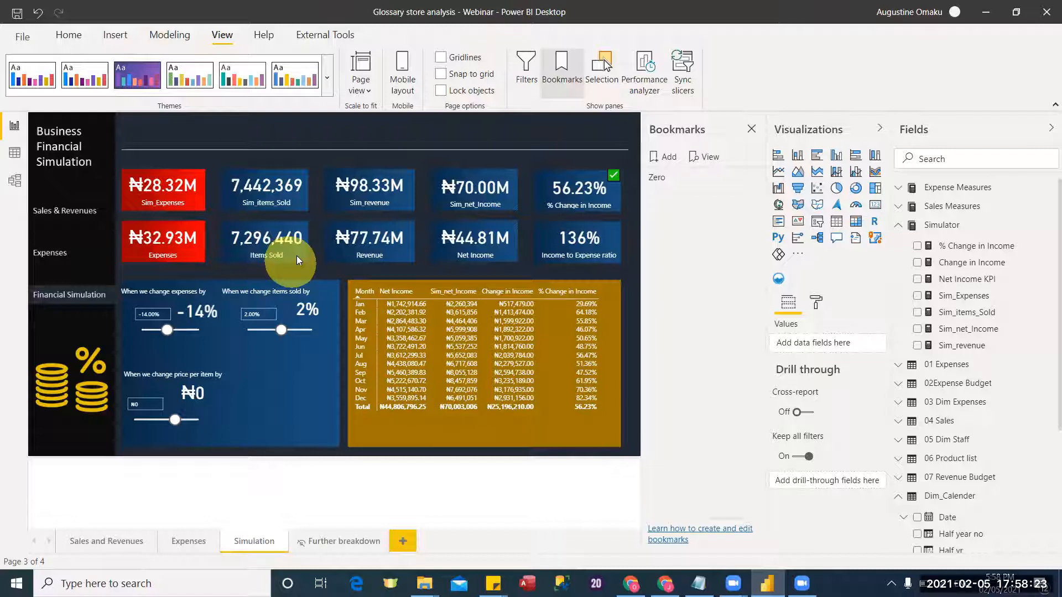
pyautogui.moveTo(297, 253)
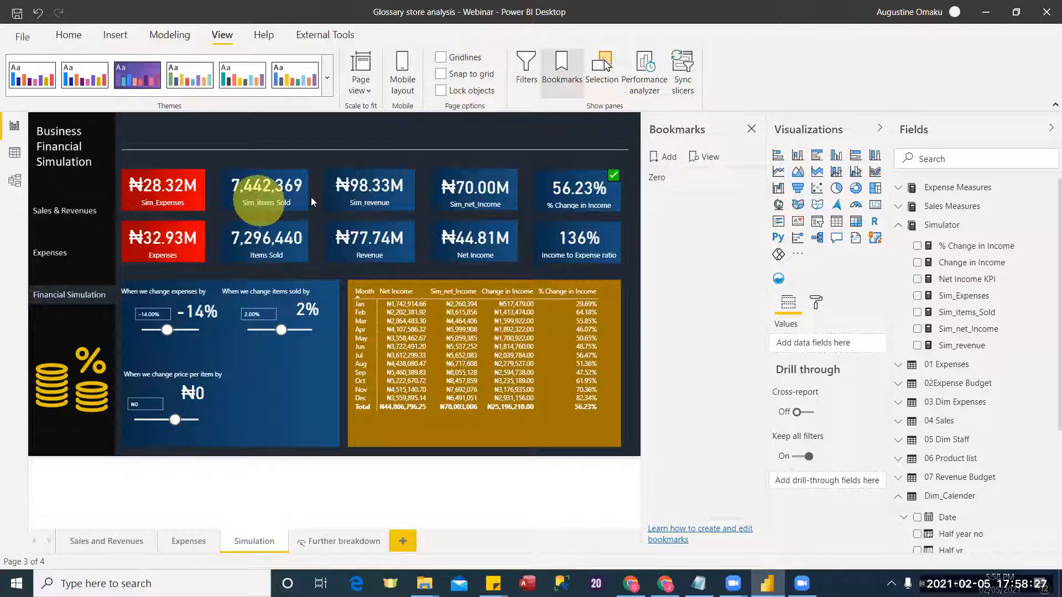
pyautogui.moveTo(397, 251)
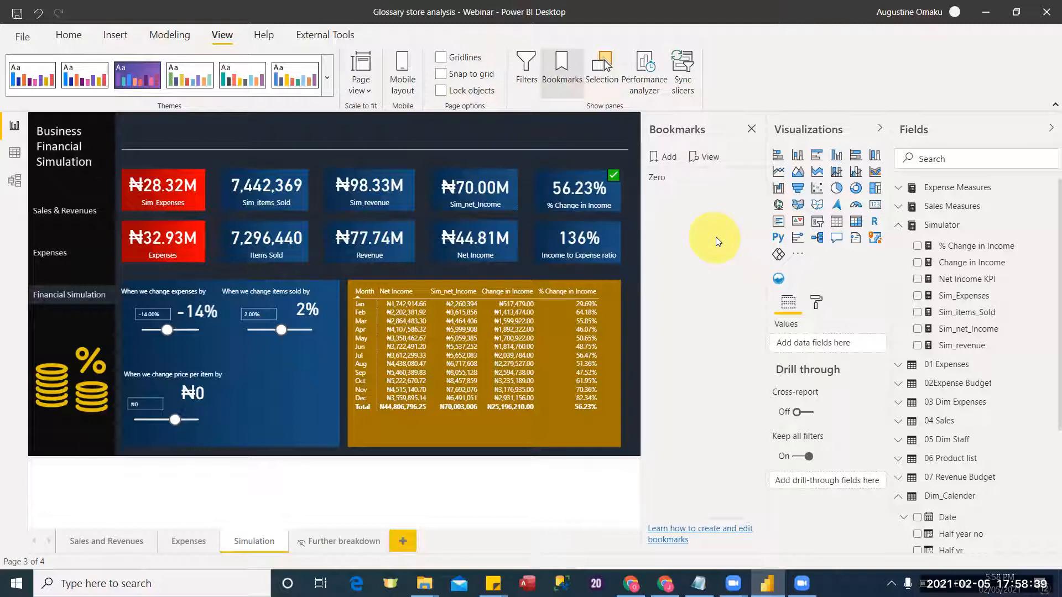
# Step: Add a second bookmark of the current slider scenario and name it "> 50% inc increase"
pyautogui.click(666, 157)
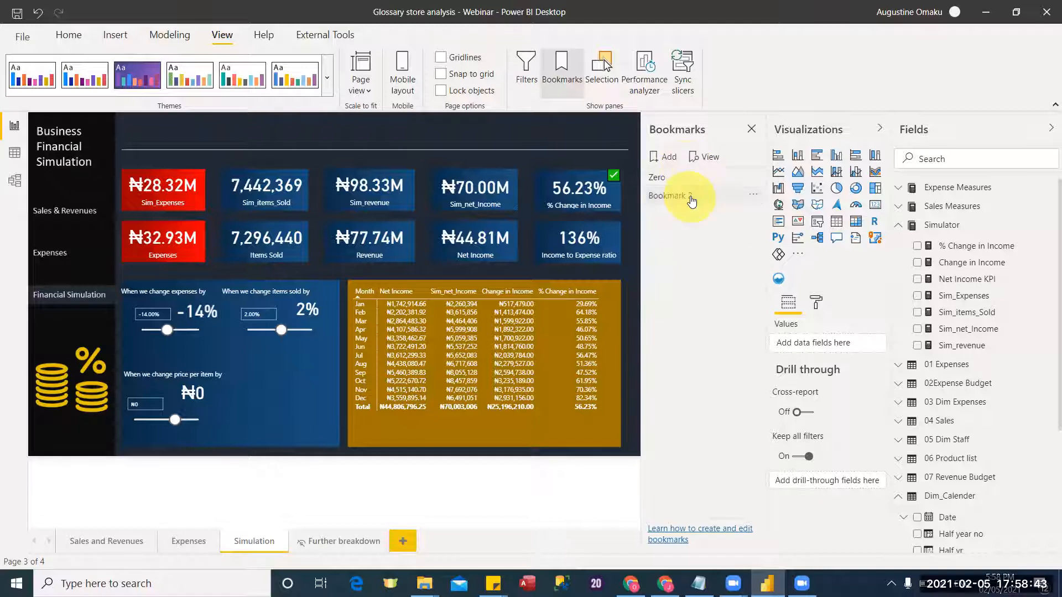
pyautogui.rightClick(691, 201)
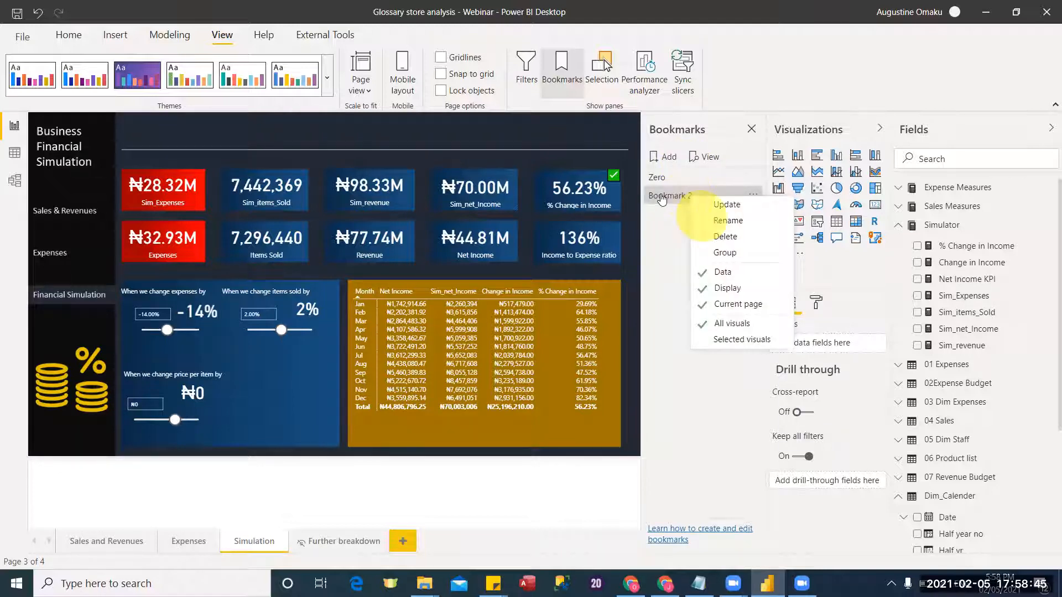
pyautogui.doubleClick(678, 198)
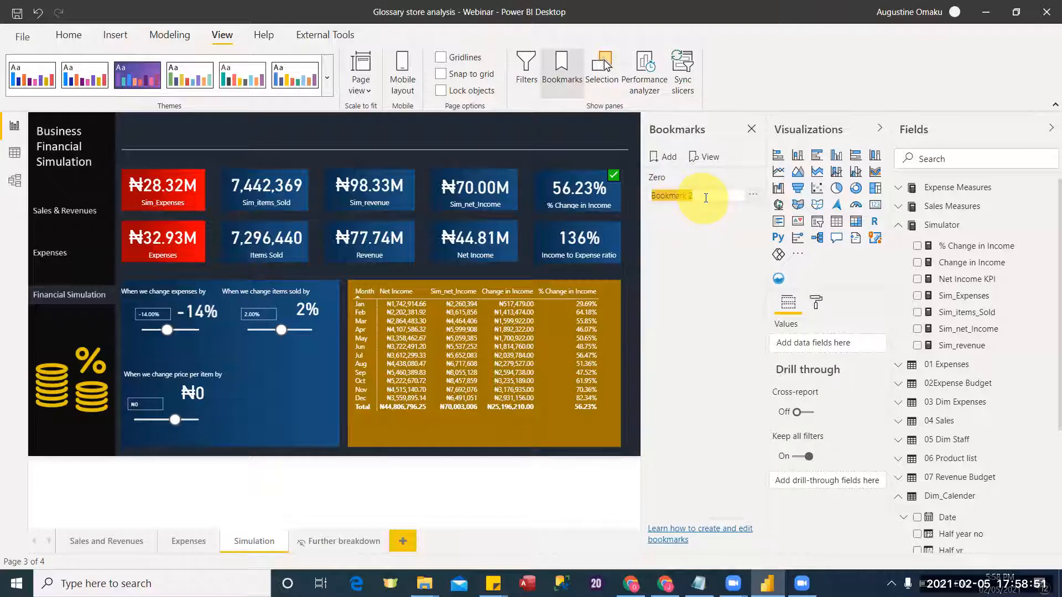
pyautogui.press('BackSpace')
pyautogui.write('50% increase')
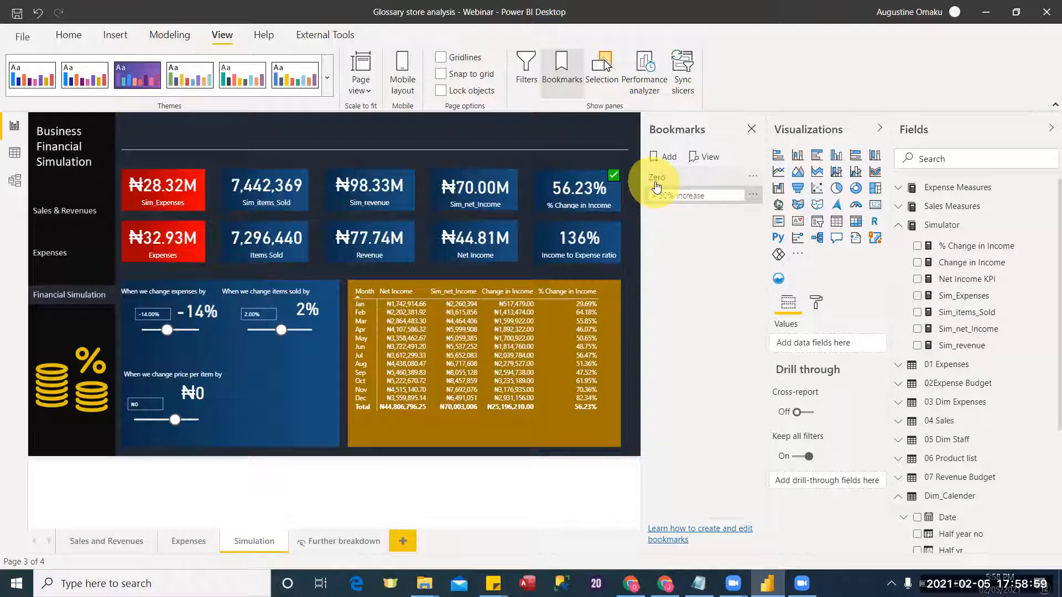
pyautogui.click(675, 195)
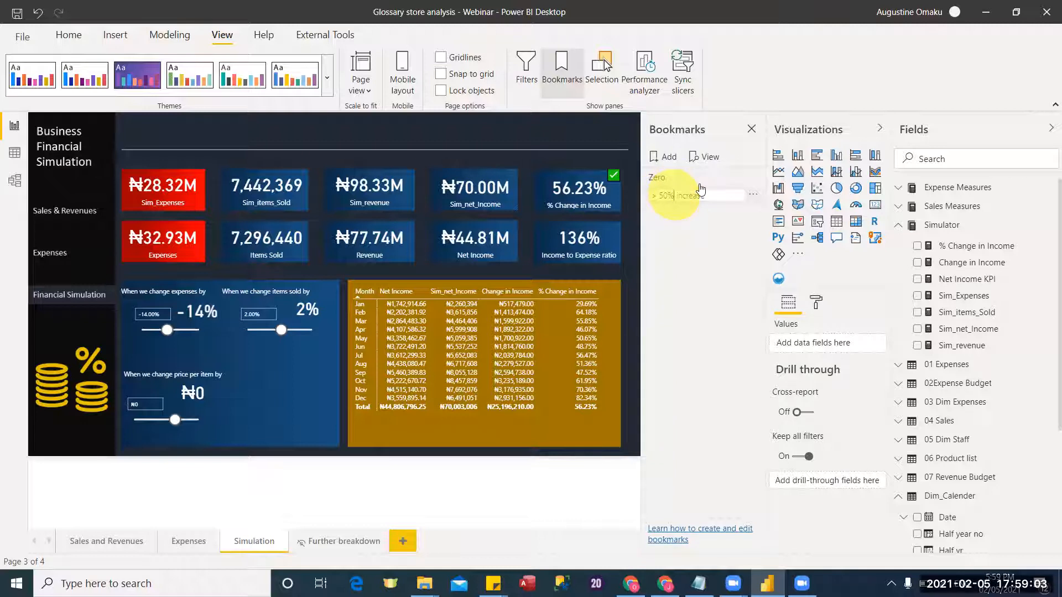
pyautogui.write('inc')
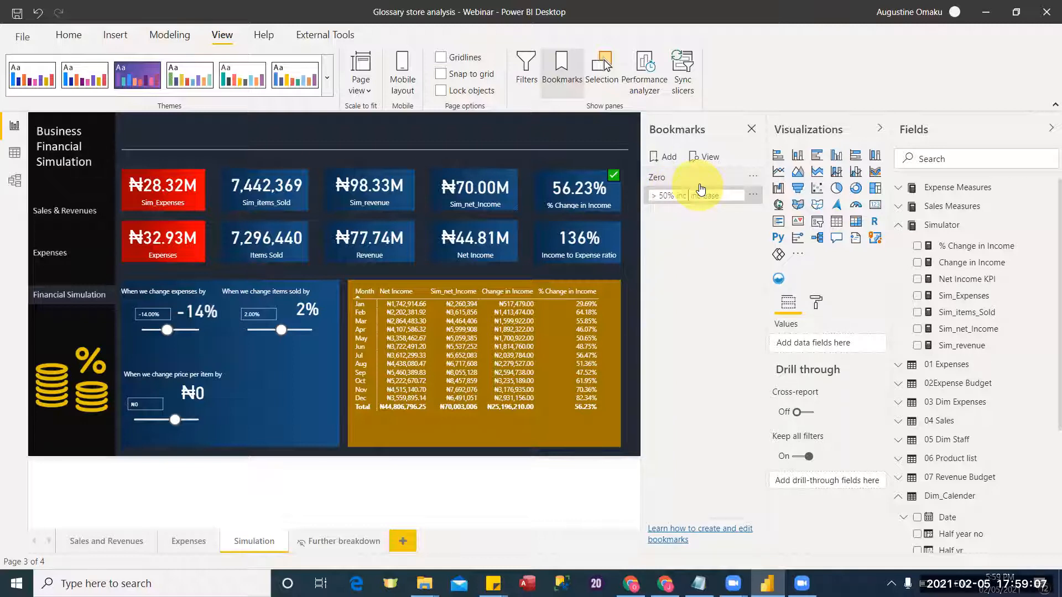
pyautogui.press('Return')
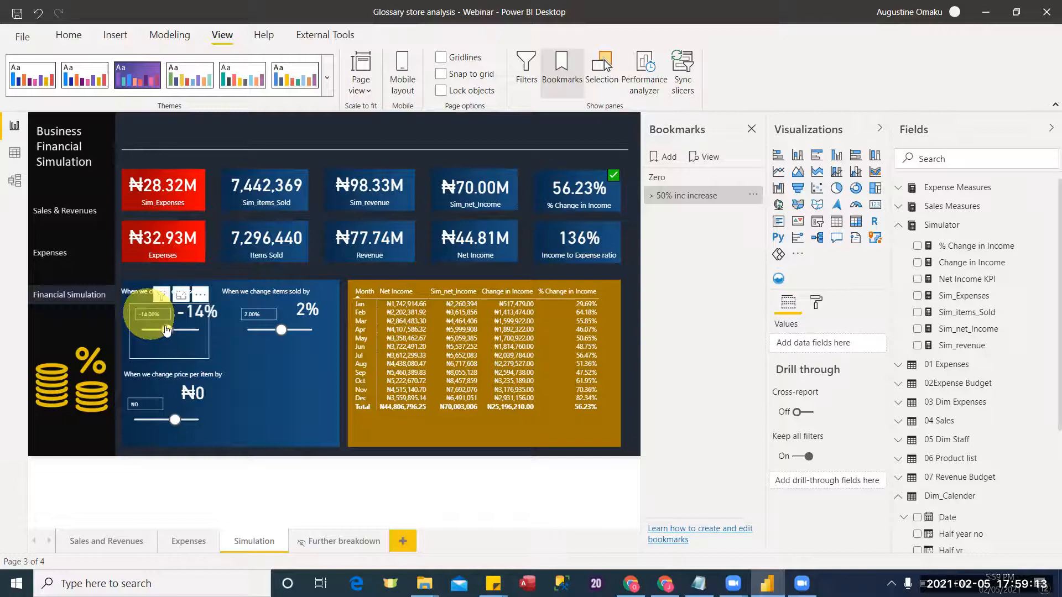
# Step: Apply the Zero bookmark and the "> 50% inc increase" bookmark to compare the two scenarios on the page
pyautogui.click(666, 178)
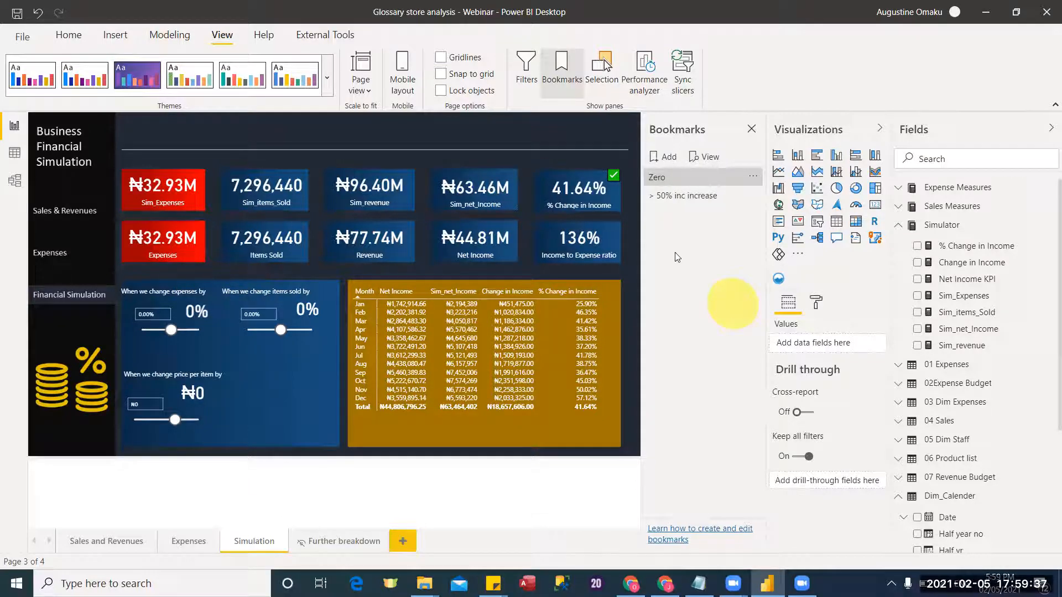
pyautogui.click(686, 200)
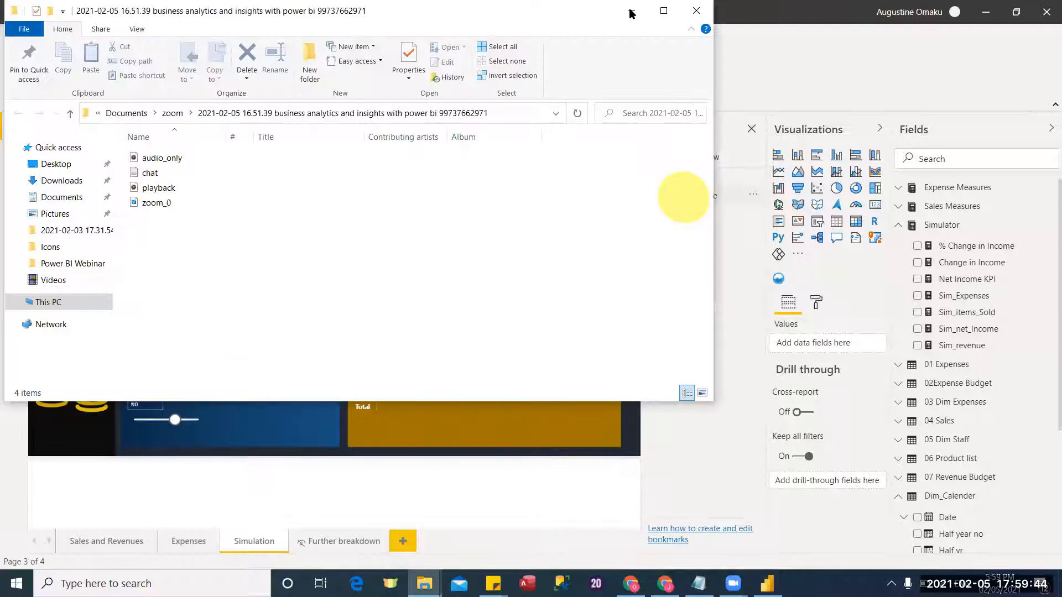
pyautogui.click(632, 11)
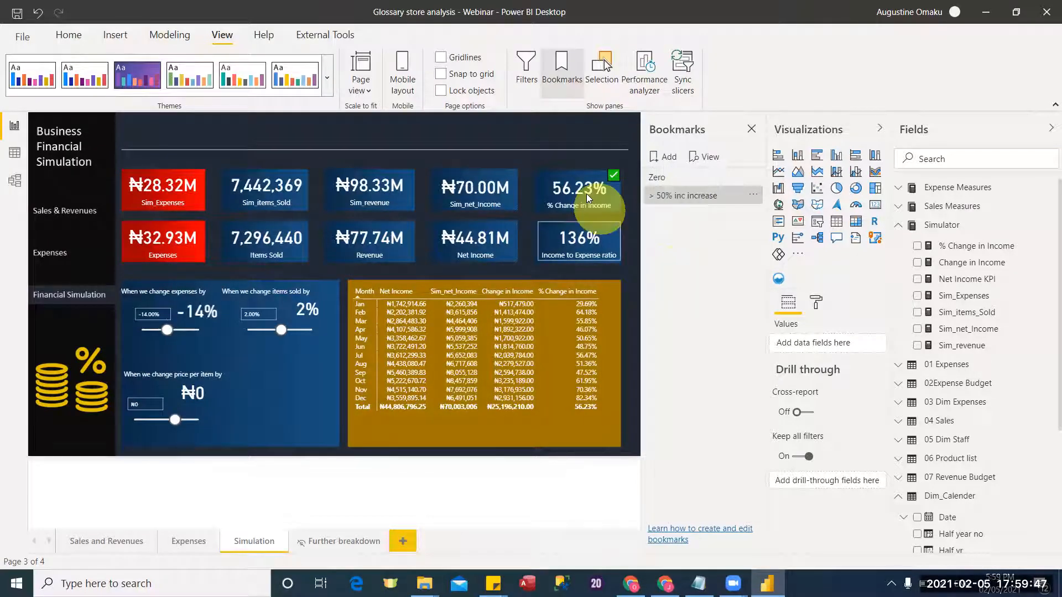
pyautogui.moveTo(586, 194)
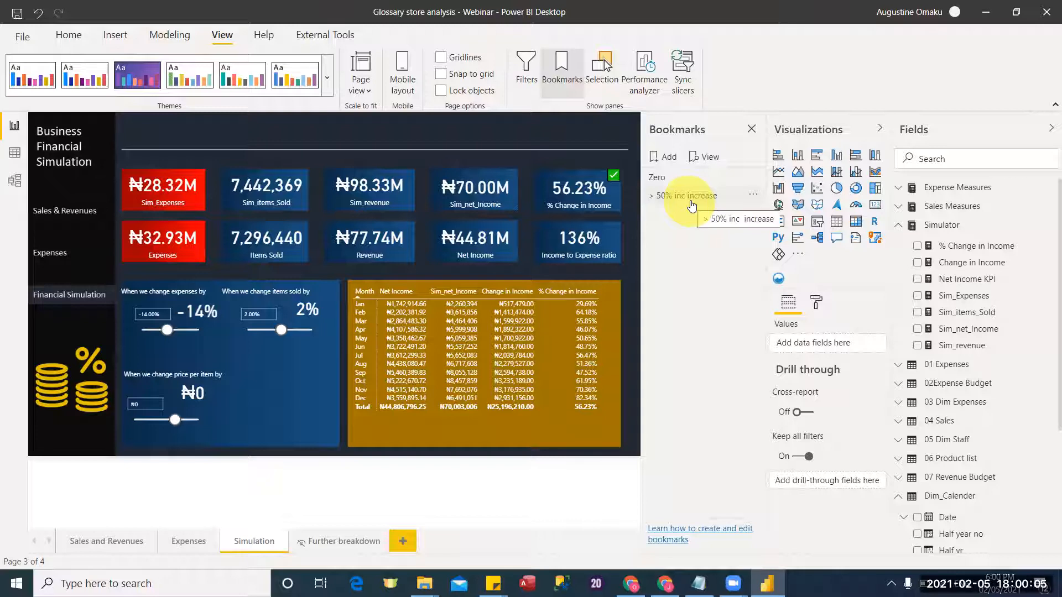
# Step: Return the page to the Zero bookmark's slider values and delete that bookmark
pyautogui.click(670, 181)
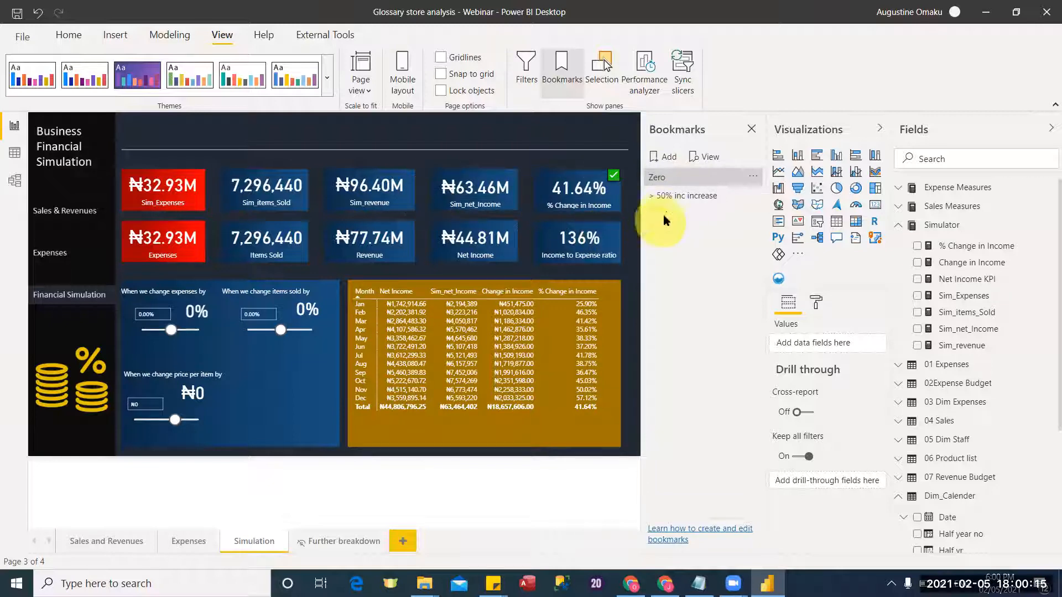
pyautogui.click(753, 177)
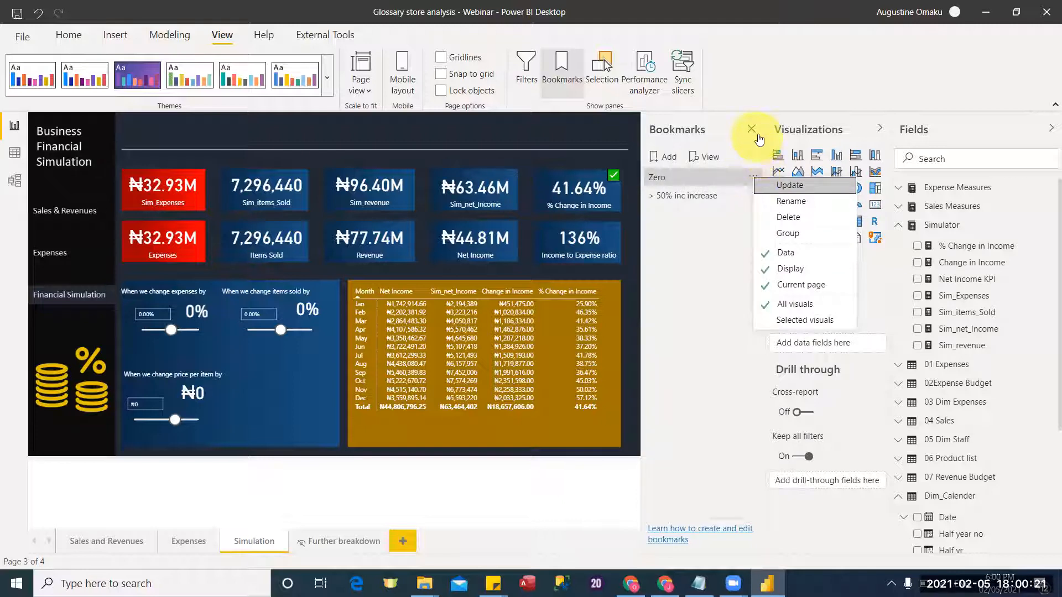
pyautogui.click(801, 213)
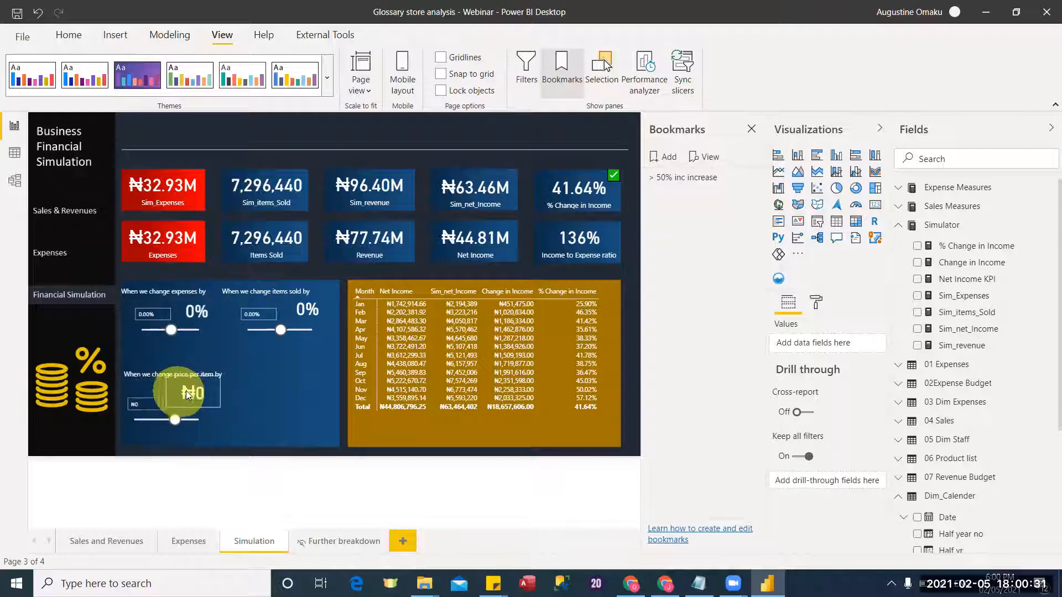
pyautogui.click(138, 404)
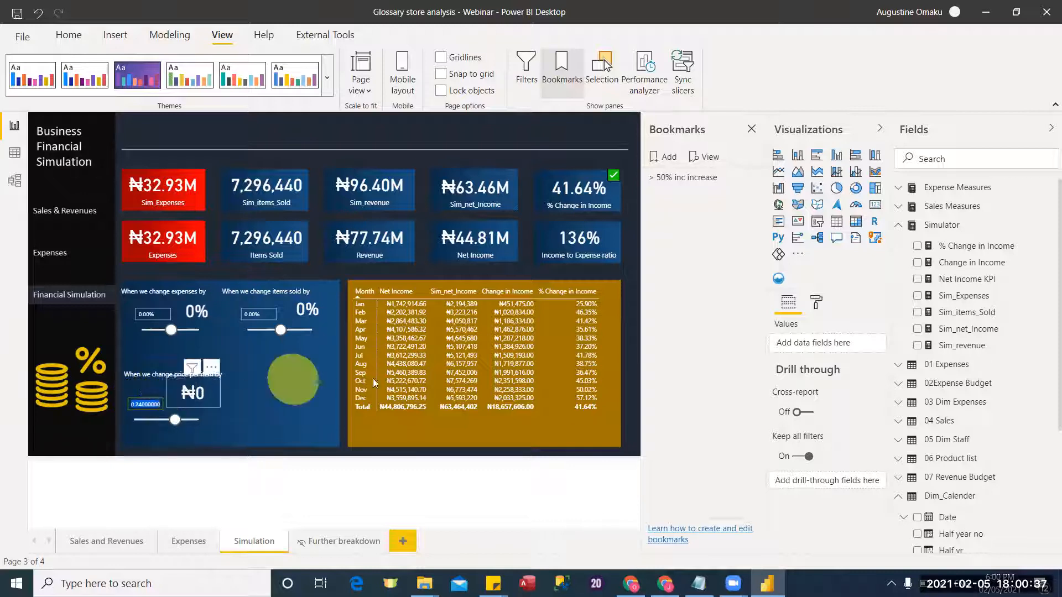
pyautogui.click(261, 408)
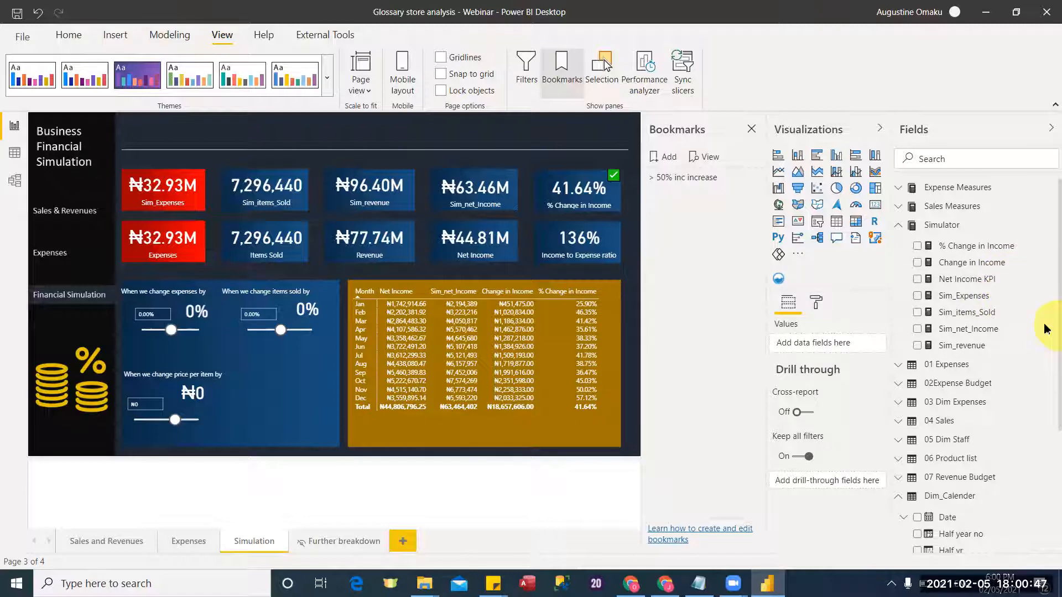
# Step: Format the Sim_price_per_item column of the Sim_price_per_item table as a percentage in the data view
pyautogui.scroll(-1, 1045, 423)
pyautogui.scroll(-6, 1045, 423)
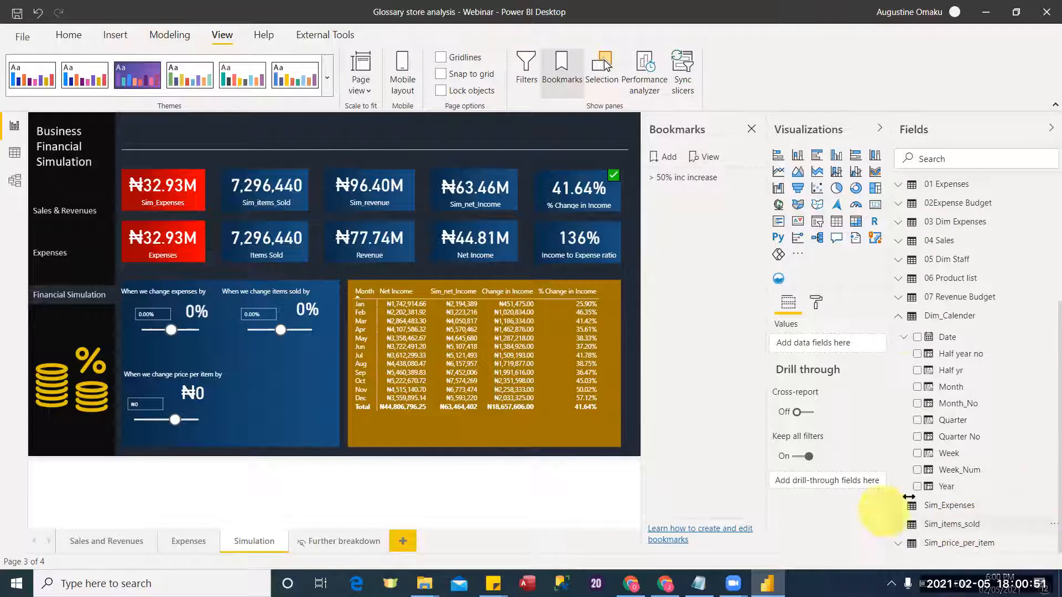
pyautogui.click(15, 151)
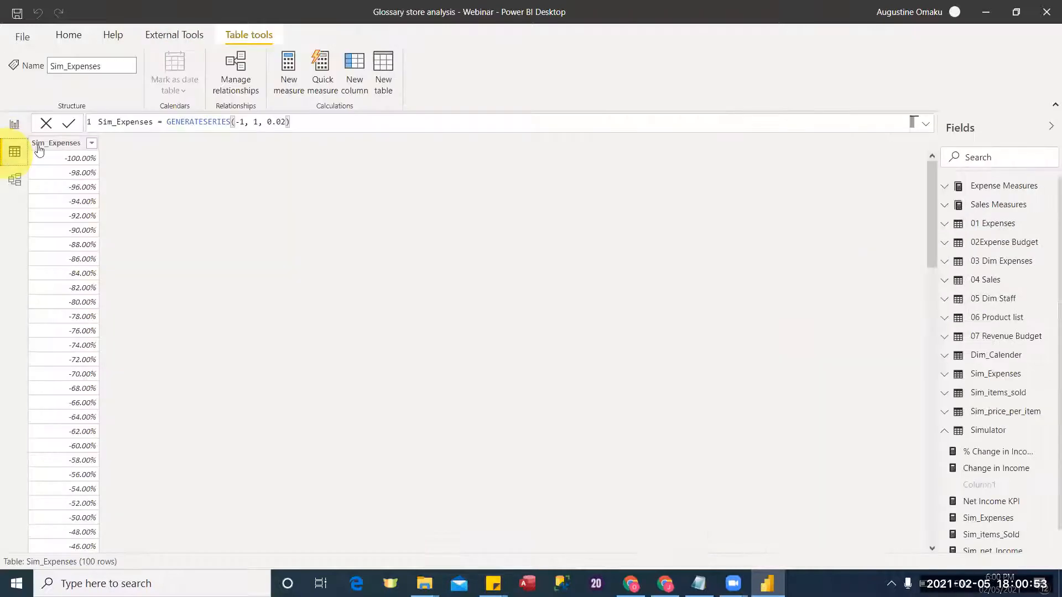
pyautogui.scroll(-1, 1045, 332)
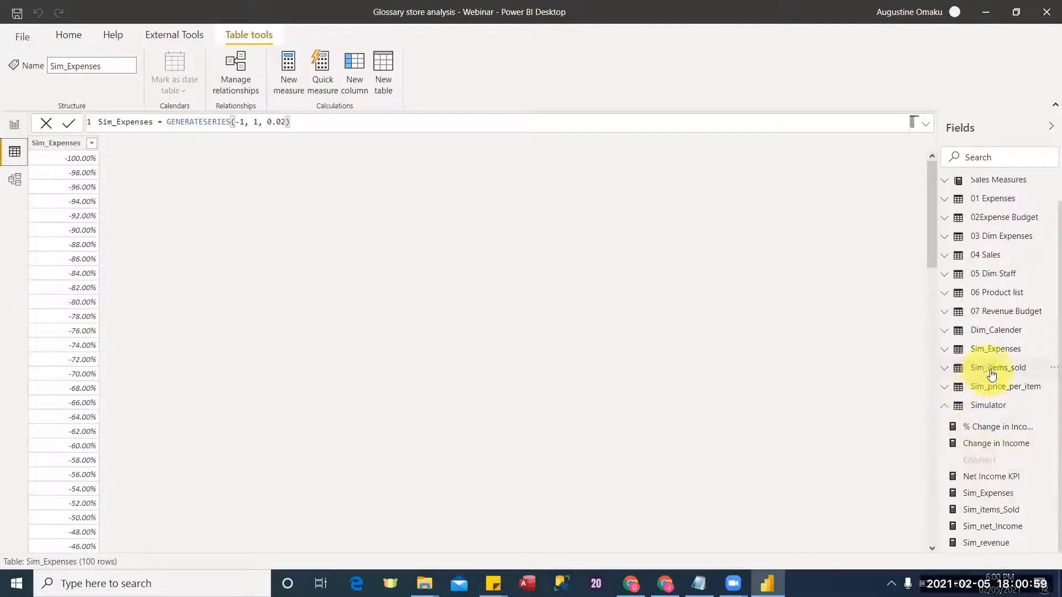
pyautogui.click(998, 353)
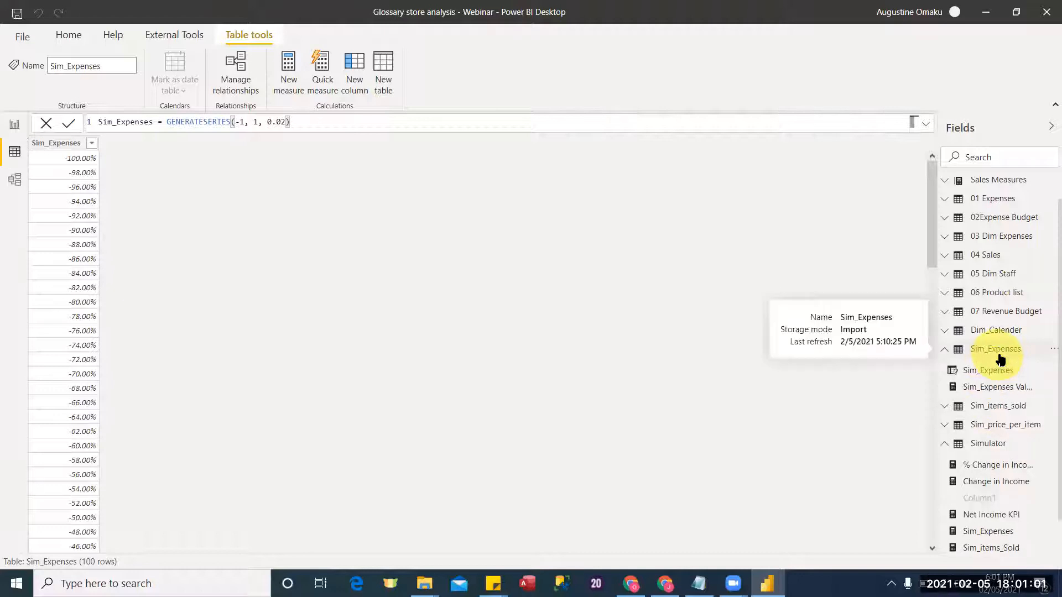
pyautogui.click(1000, 355)
pyautogui.click(1001, 354)
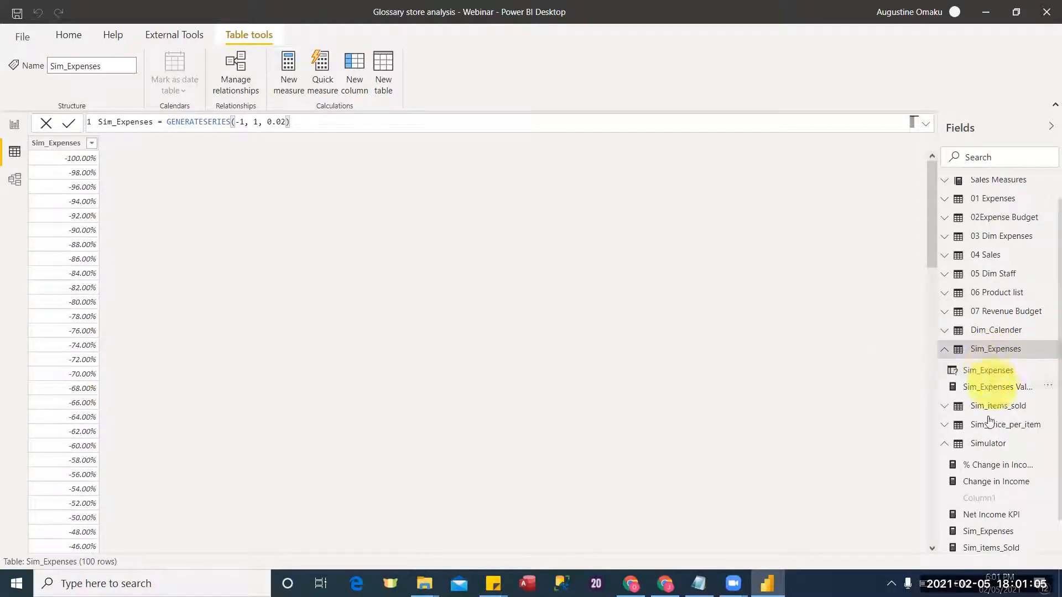
pyautogui.click(947, 427)
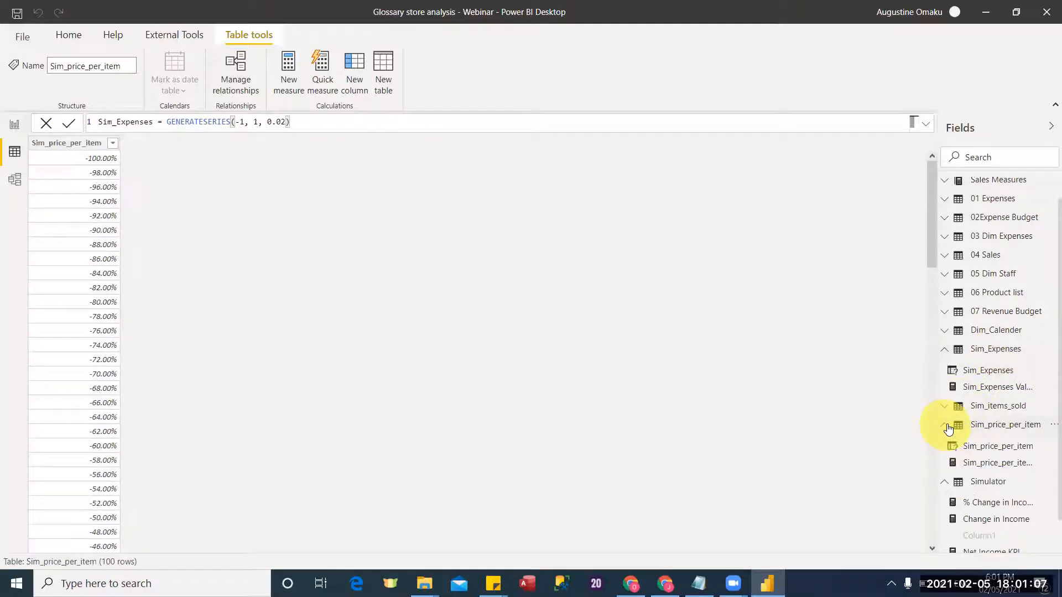
pyautogui.click(83, 145)
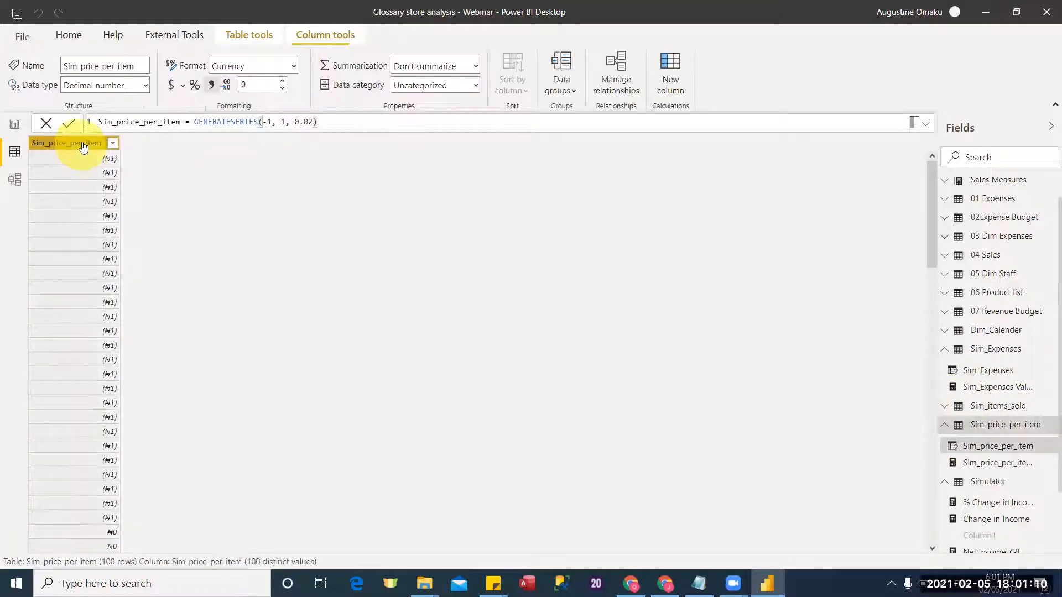
pyautogui.click(999, 462)
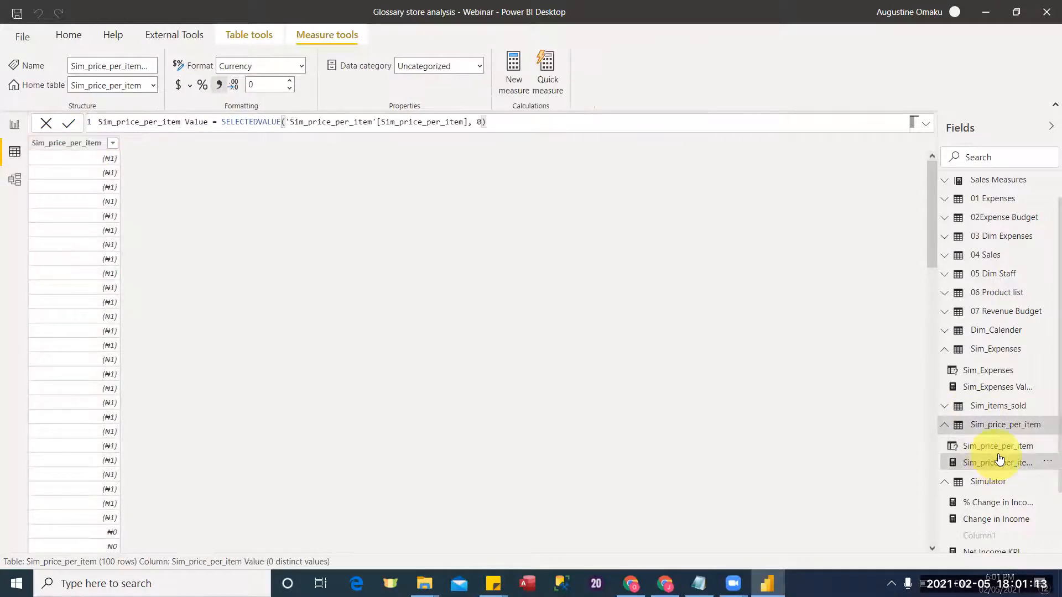
pyautogui.click(993, 445)
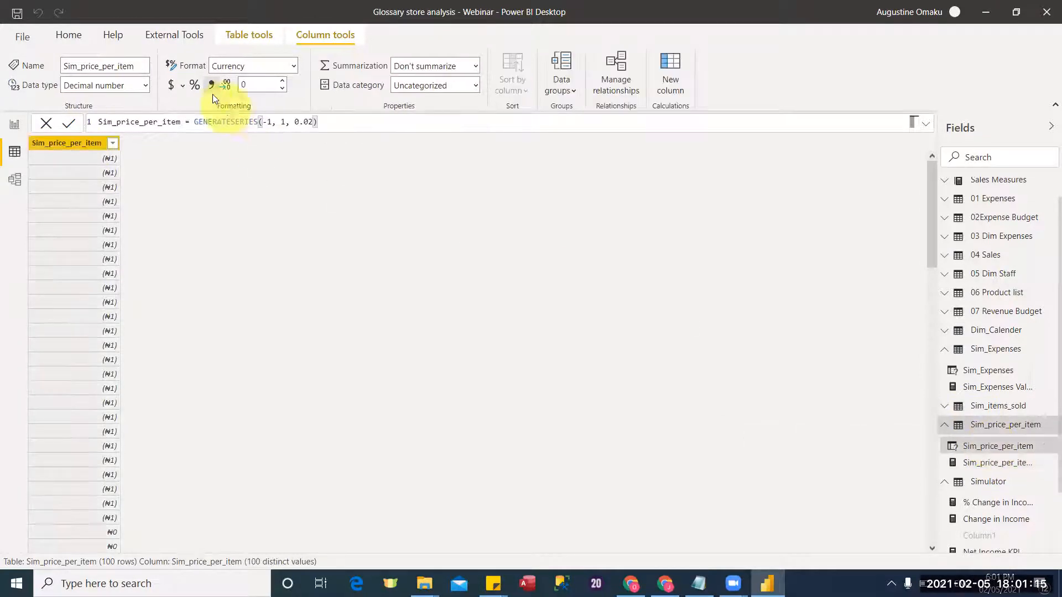
pyautogui.click(195, 84)
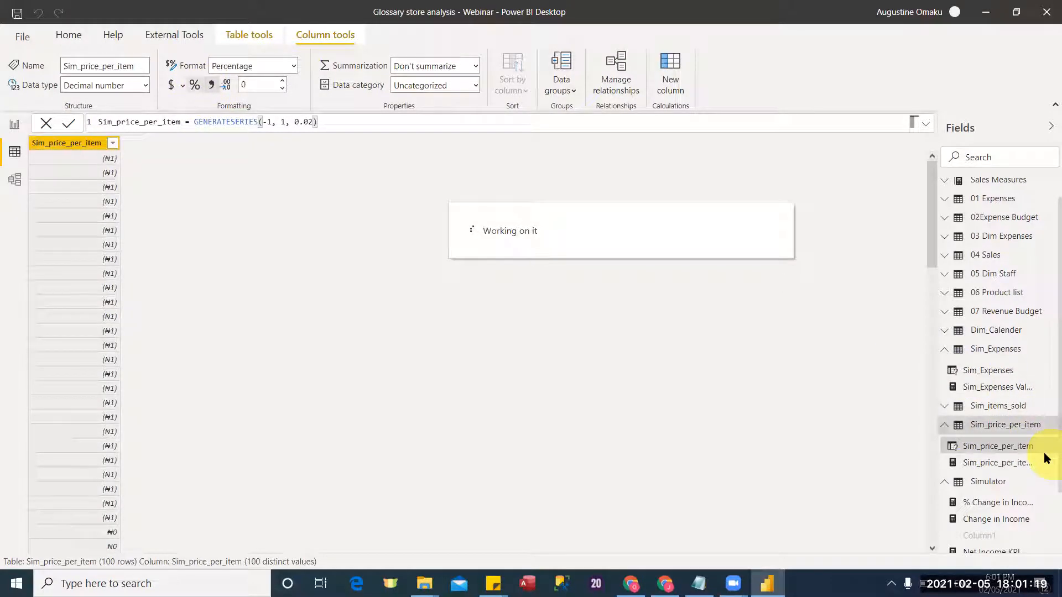
# Step: Format the Sim_price_per_item Value measure, used by the price-per-item card on the Simulation page, as a percentage
pyautogui.click(986, 463)
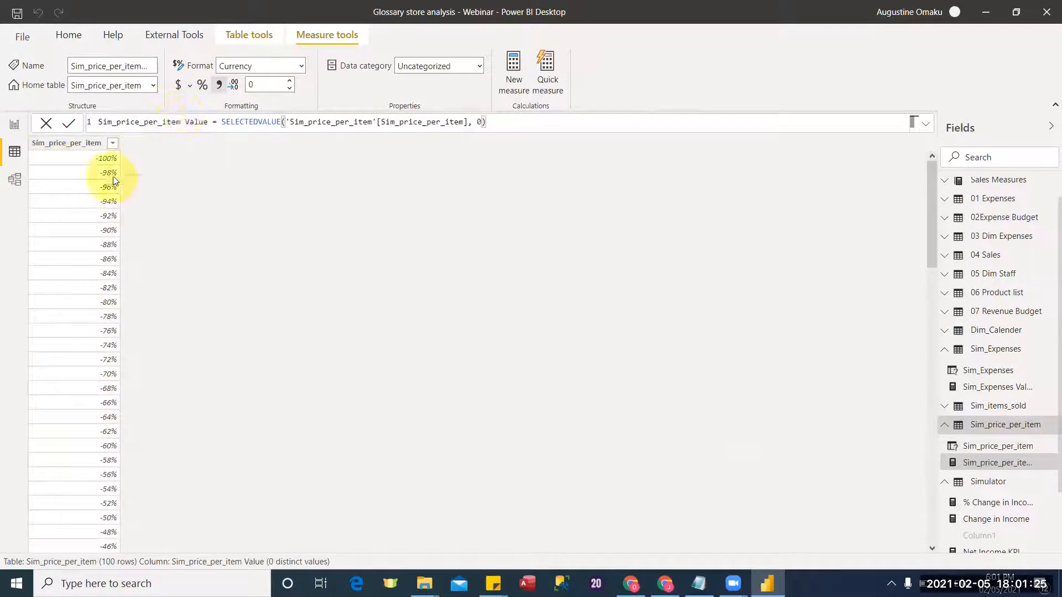
pyautogui.click(15, 123)
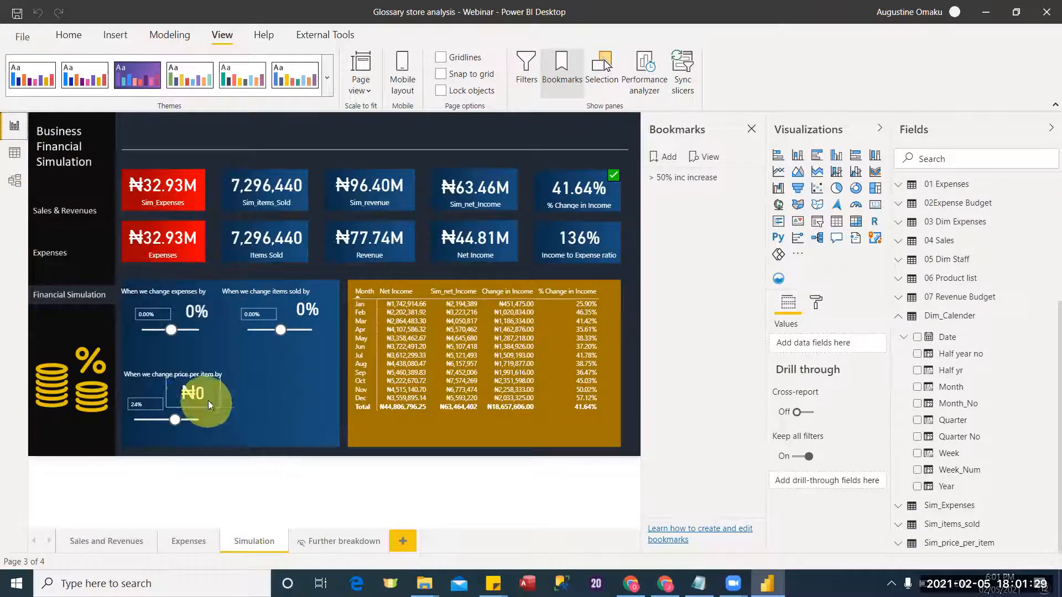
pyautogui.click(174, 390)
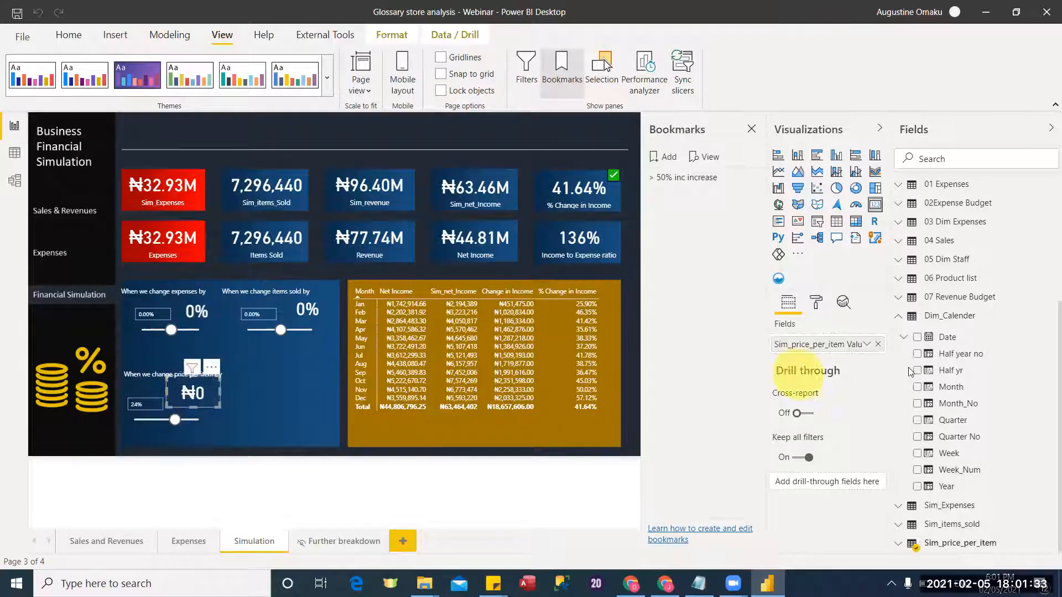
pyautogui.click(898, 321)
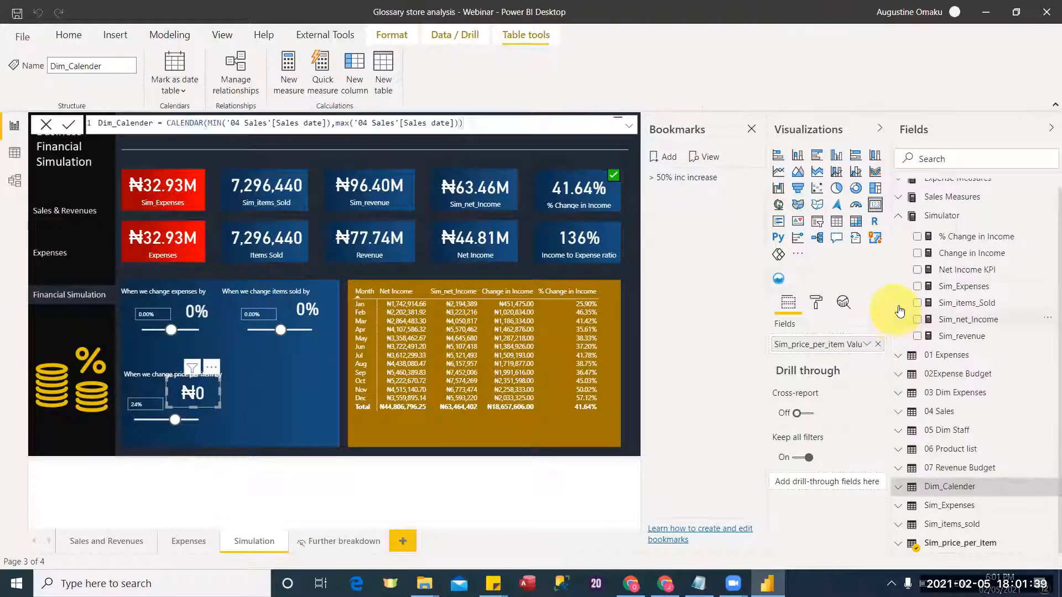
pyautogui.click(898, 215)
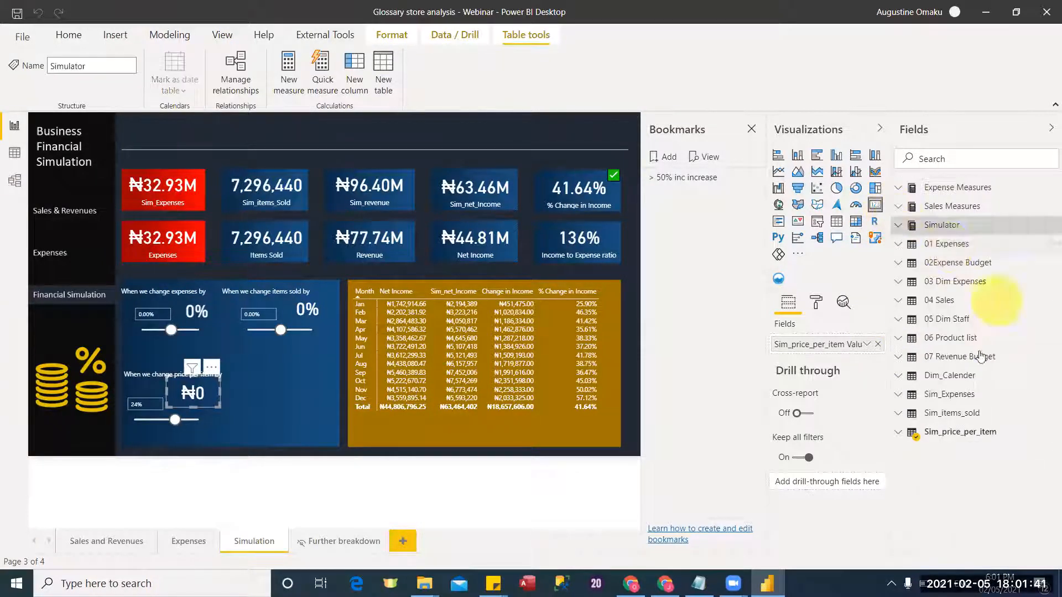
pyautogui.click(898, 432)
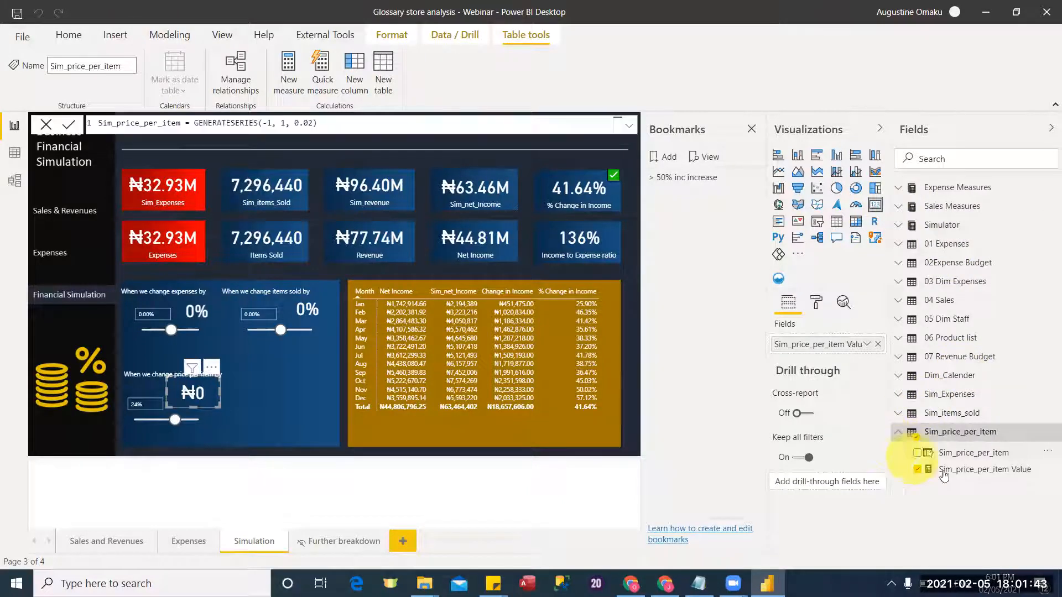
pyautogui.click(958, 474)
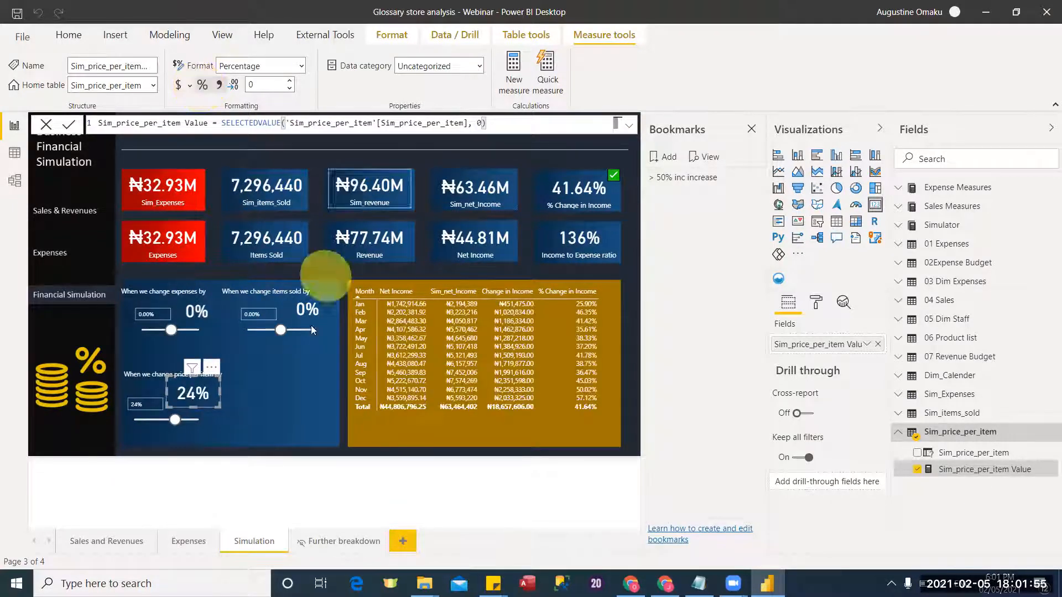
# Step: Set the price-per-item slider on the Simulation page to 0
pyautogui.click(147, 411)
pyautogui.click(147, 409)
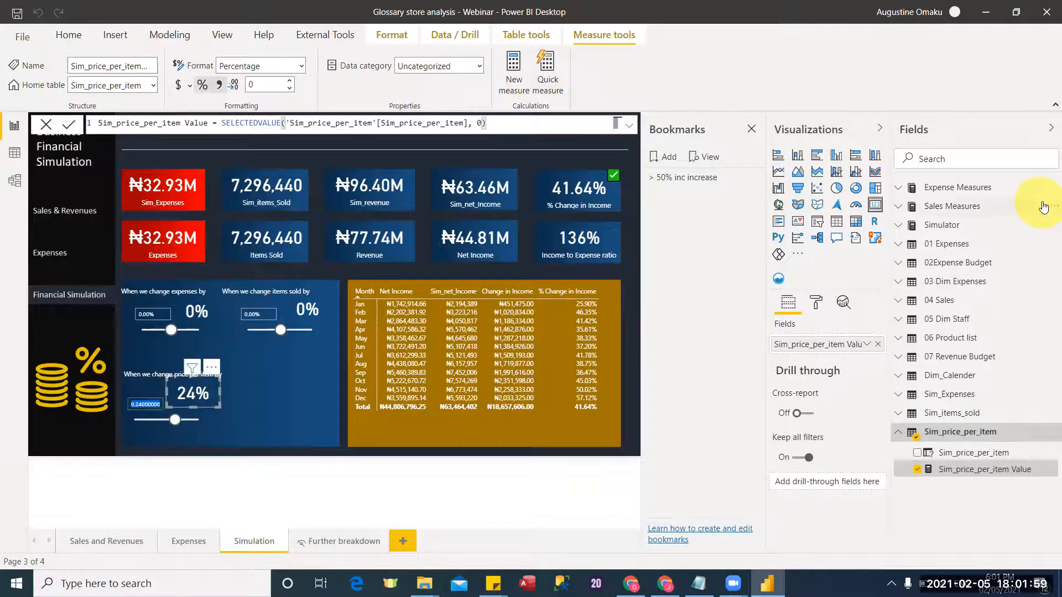
pyautogui.write('0')
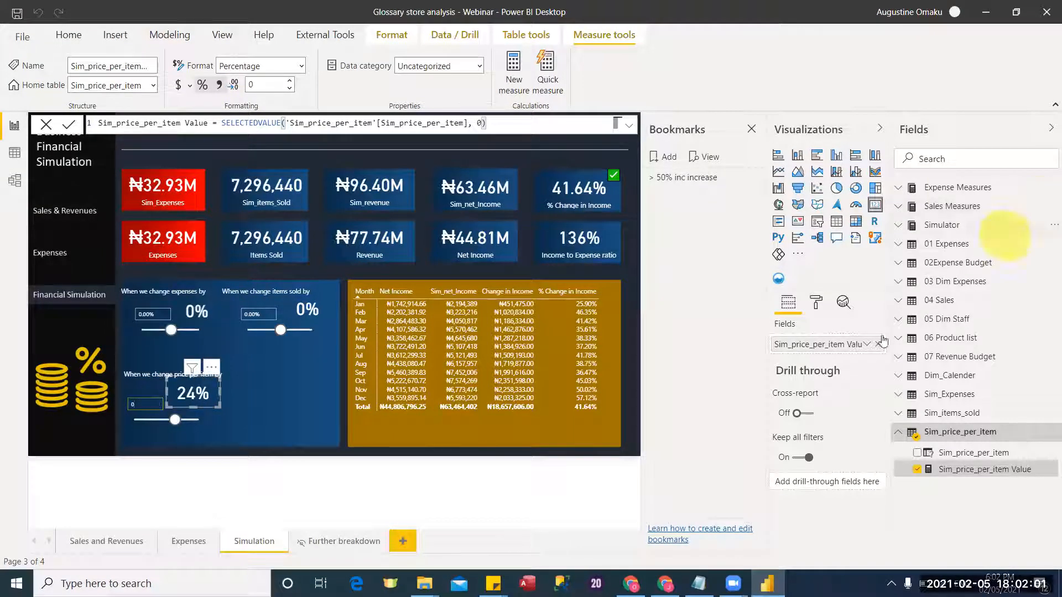
pyautogui.click(307, 402)
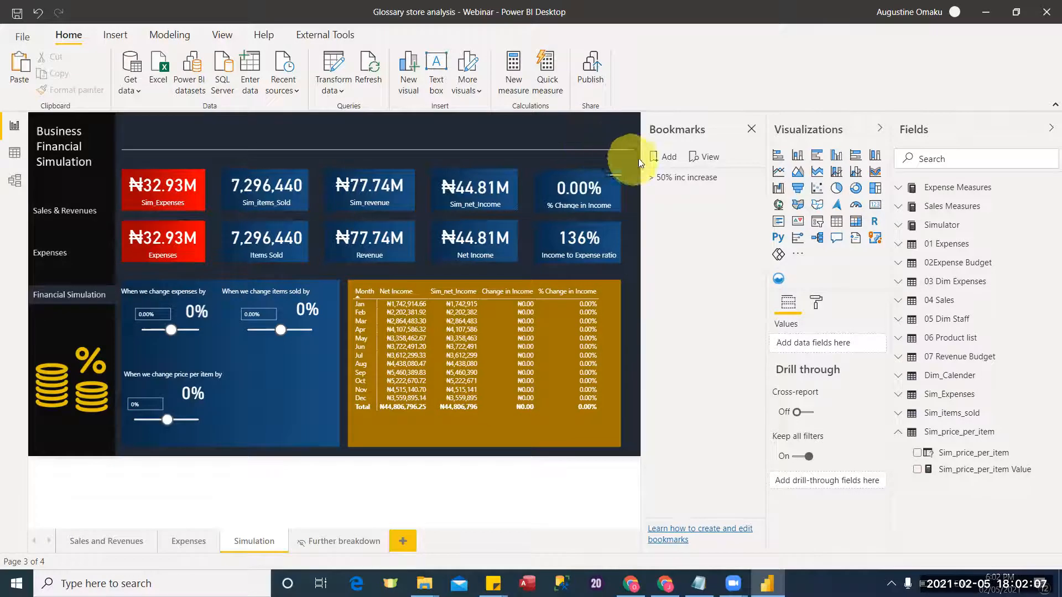
# Step: Add a bookmark of the current slider values and name it "Zero"
pyautogui.click(665, 160)
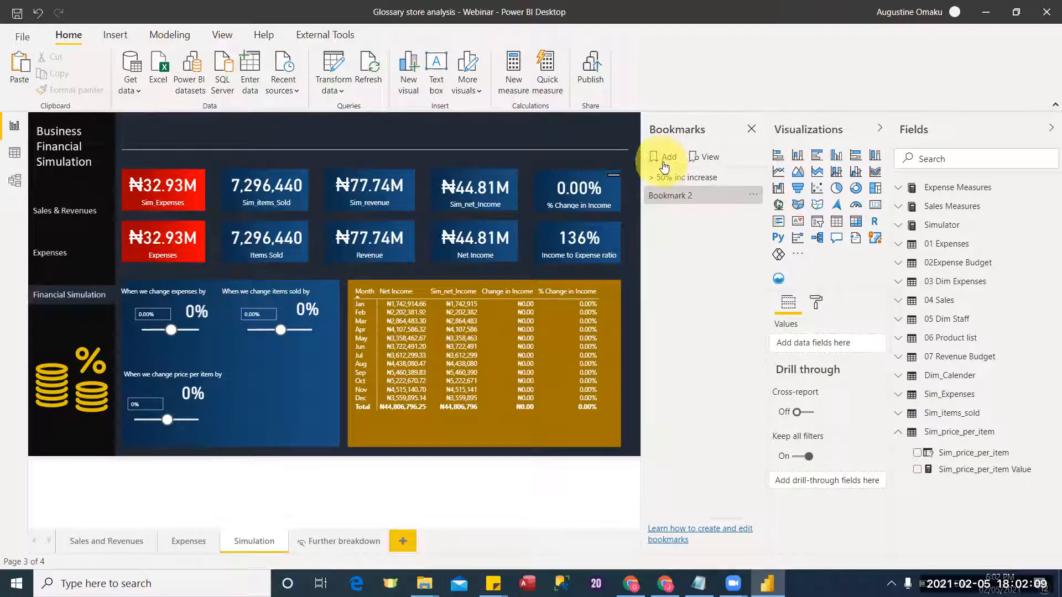
pyautogui.doubleClick(668, 197)
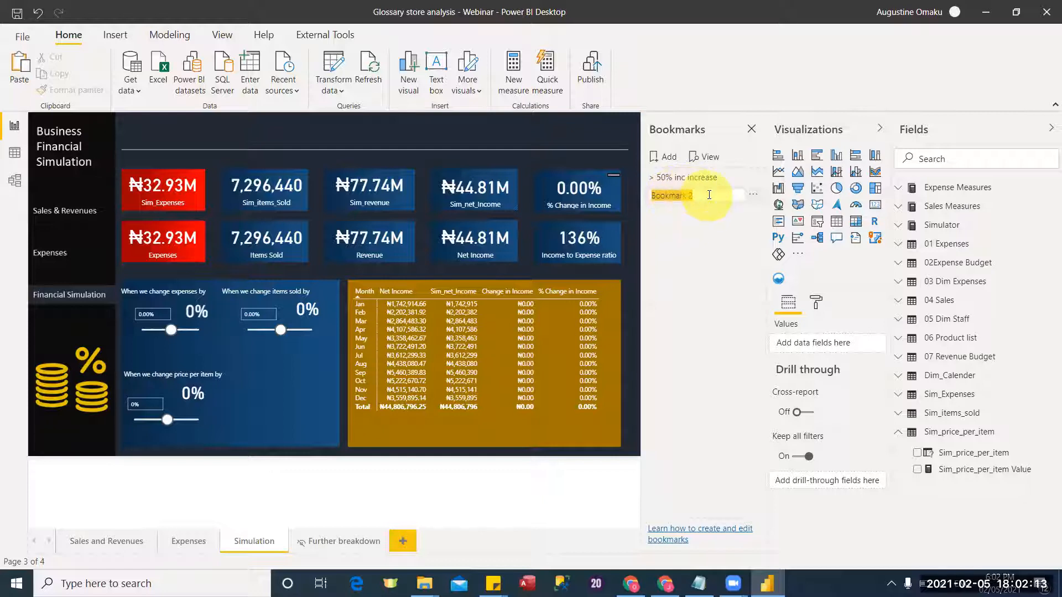
pyautogui.write('Z')
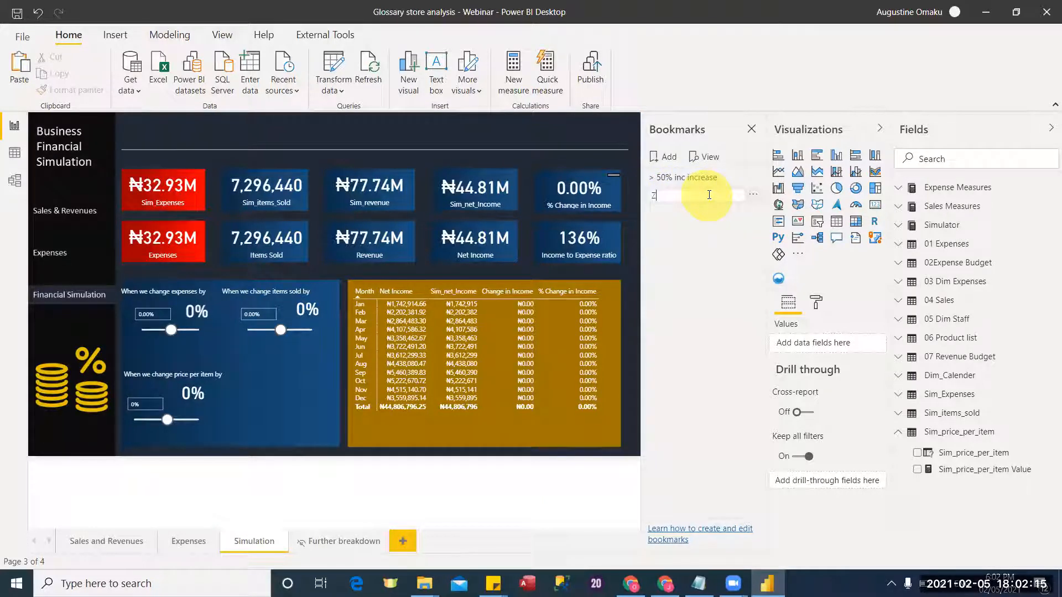
pyautogui.write('ero')
pyautogui.press('Return')
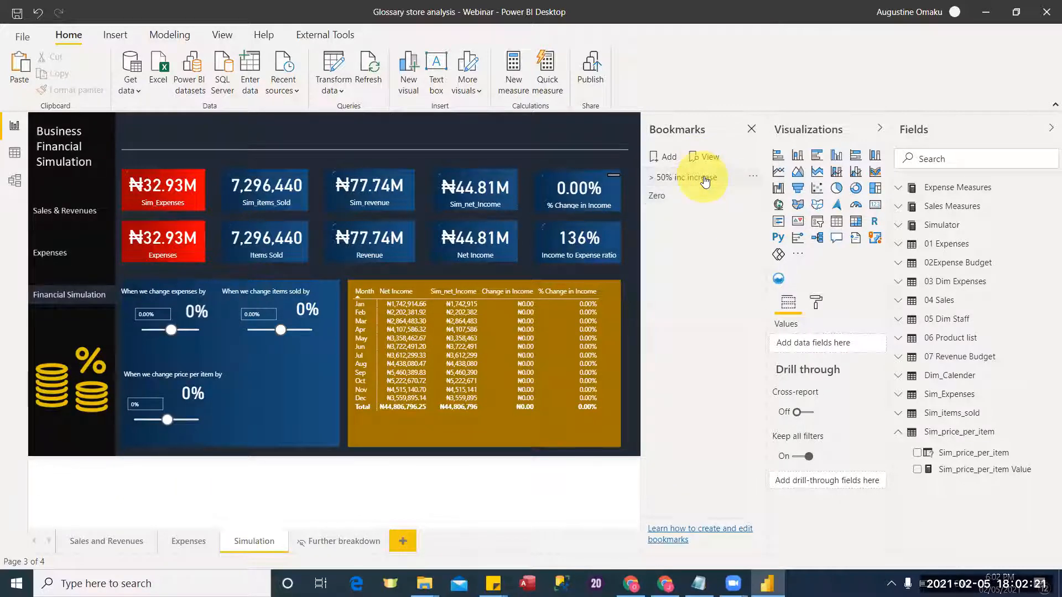
# Step: Apply the "> 50% inc increase" bookmark followed by Zero, and move Zero above it in the bookmark list
pyautogui.click(704, 180)
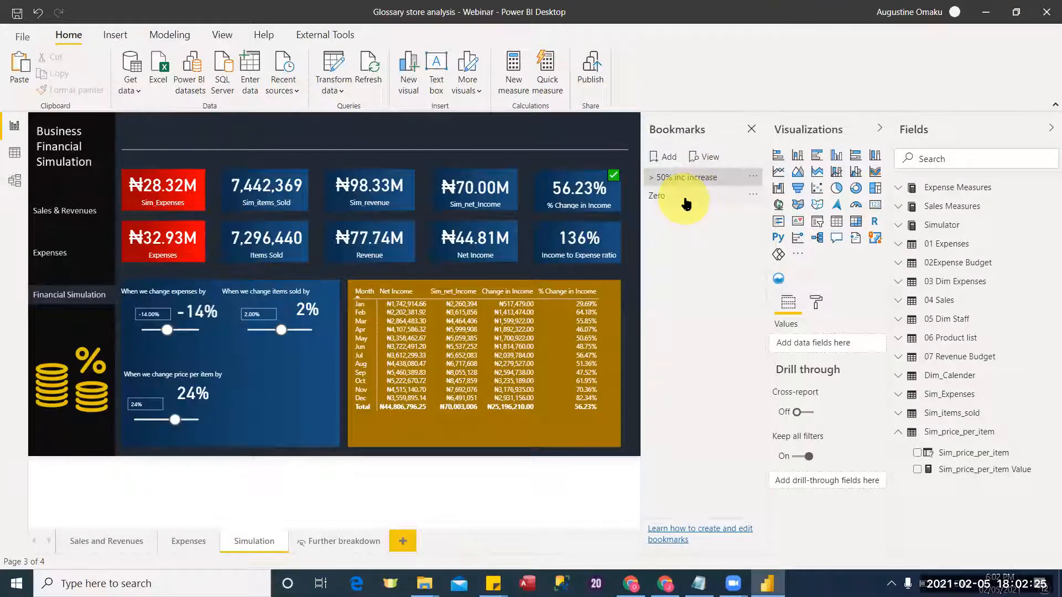
pyautogui.click(686, 200)
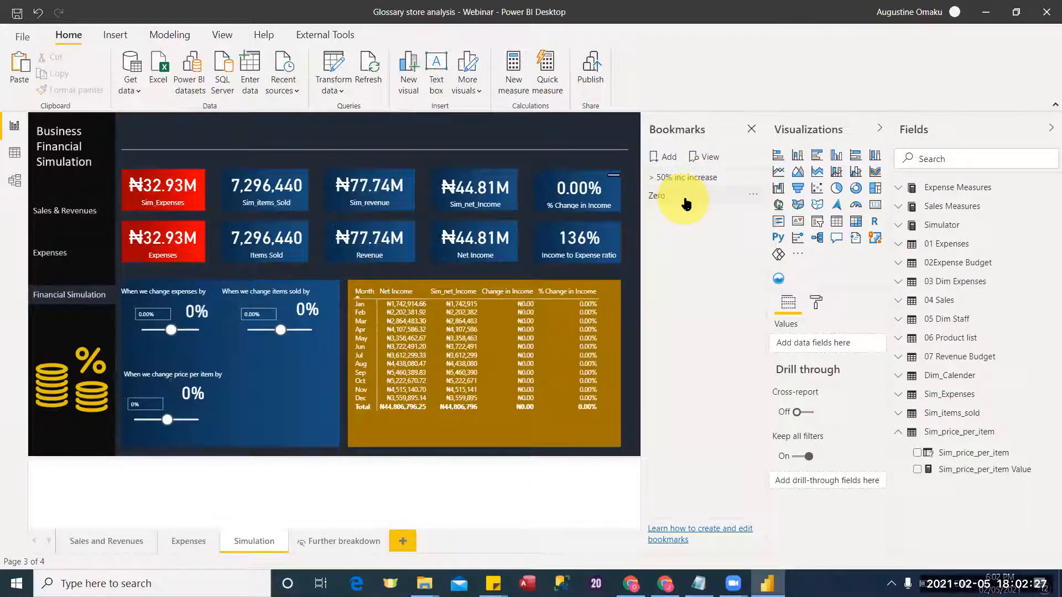
pyautogui.moveTo(683, 186)
pyautogui.mouseDown()
pyautogui.moveTo(688, 163)
pyautogui.moveTo(685, 174)
pyautogui.mouseUp()
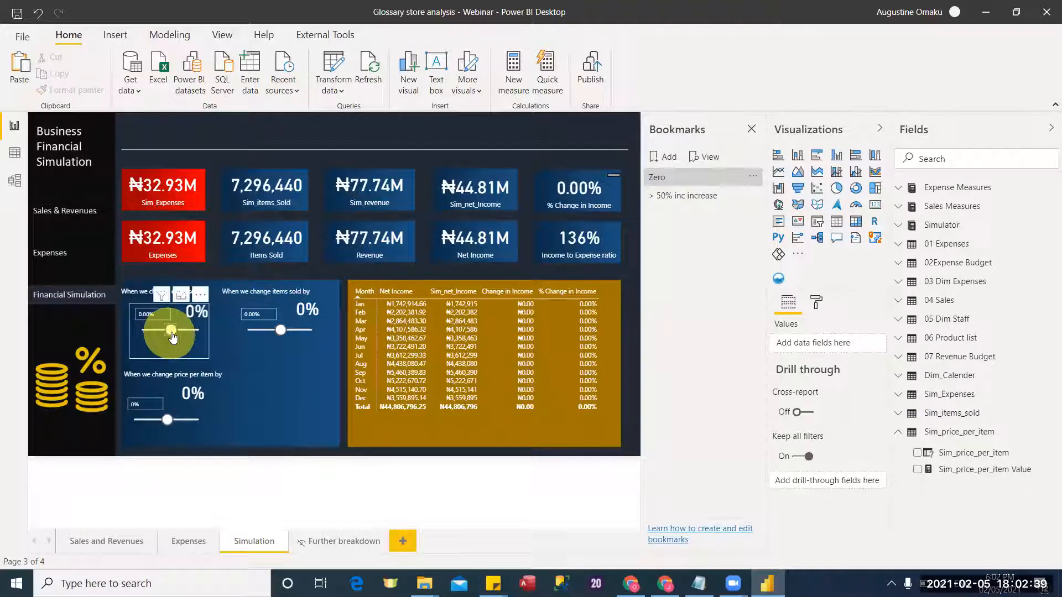
# Step: Set the expenses change slider to 20% and the items sold change slider to 2%
pyautogui.moveTo(171, 330); pyautogui.dragTo(176, 332)
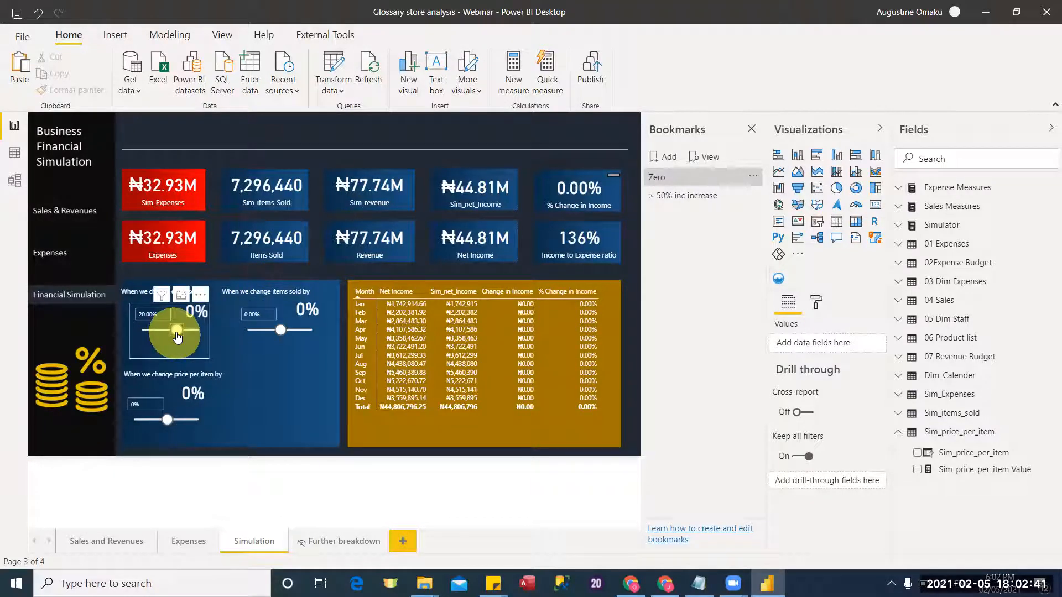
pyautogui.click(176, 334)
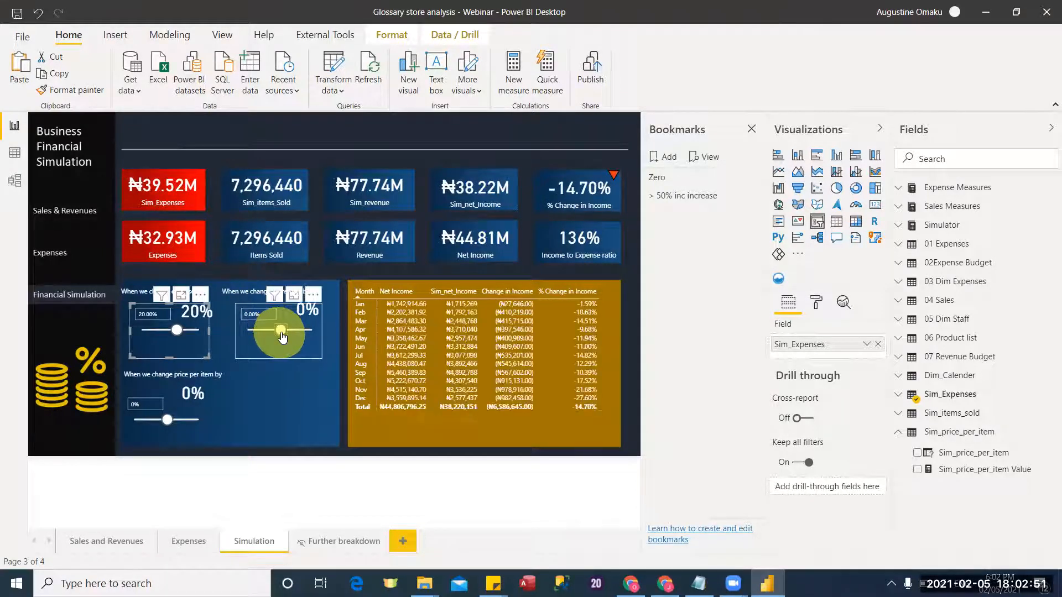
pyautogui.moveTo(281, 336); pyautogui.dragTo(282, 338)
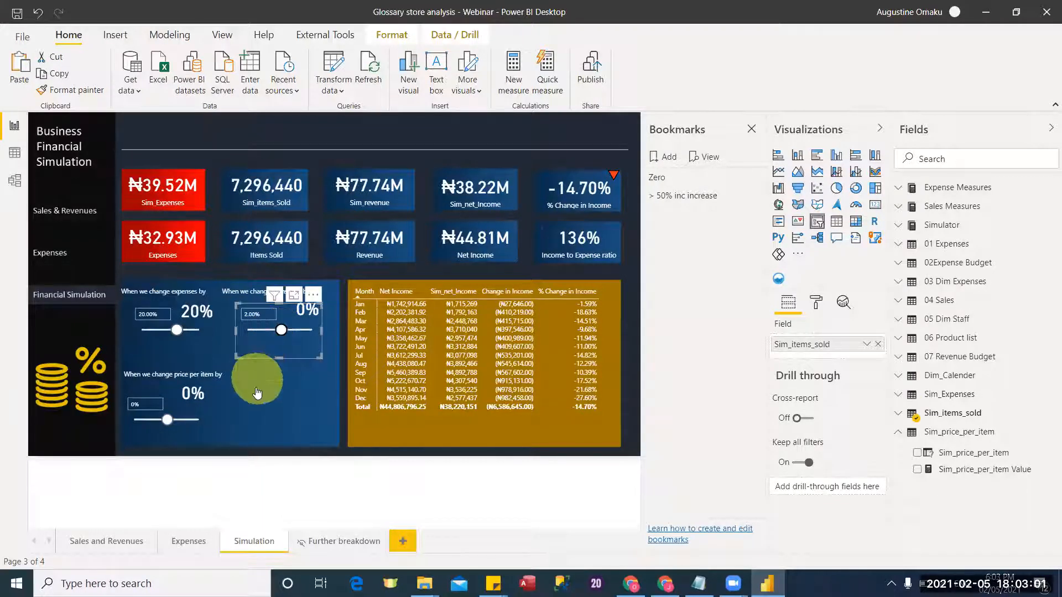
# Step: Set the price-per-item change slider on the Simulation page to 4%
pyautogui.click(145, 415)
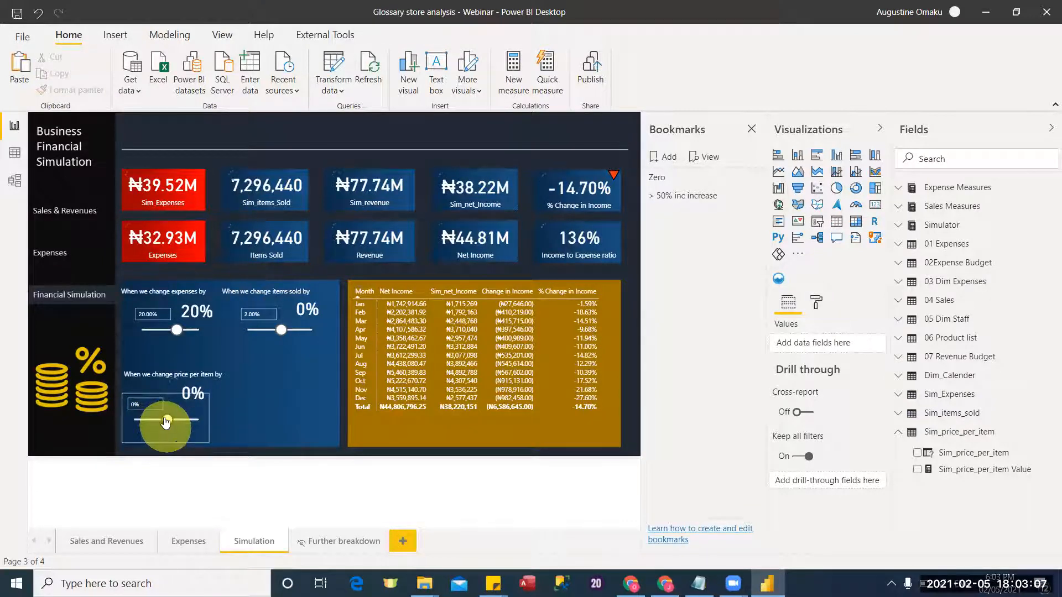
pyautogui.moveTo(161, 422); pyautogui.dragTo(168, 425)
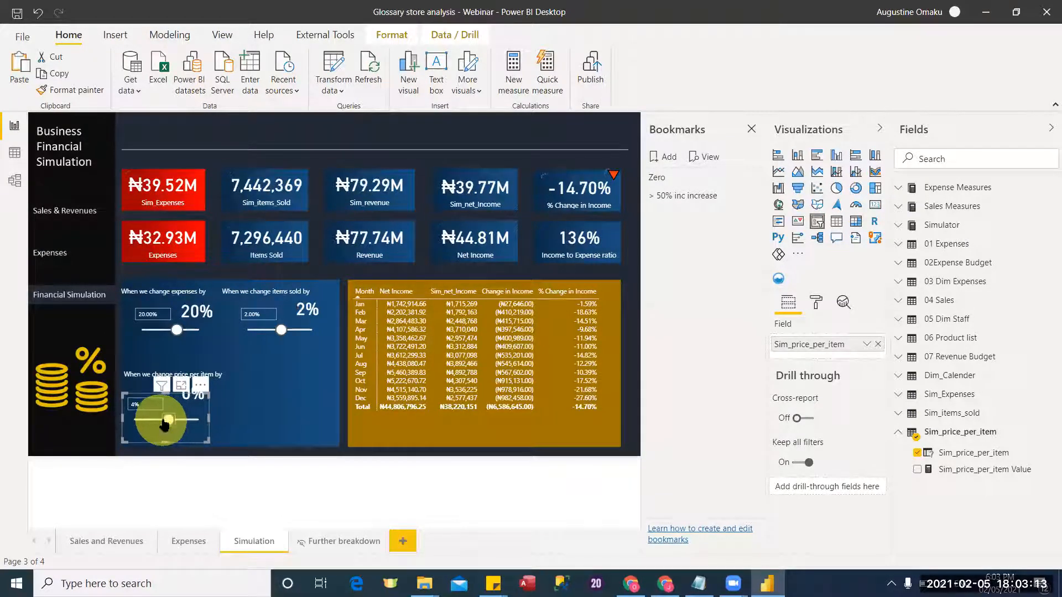
pyautogui.moveTo(167, 424); pyautogui.dragTo(168, 425)
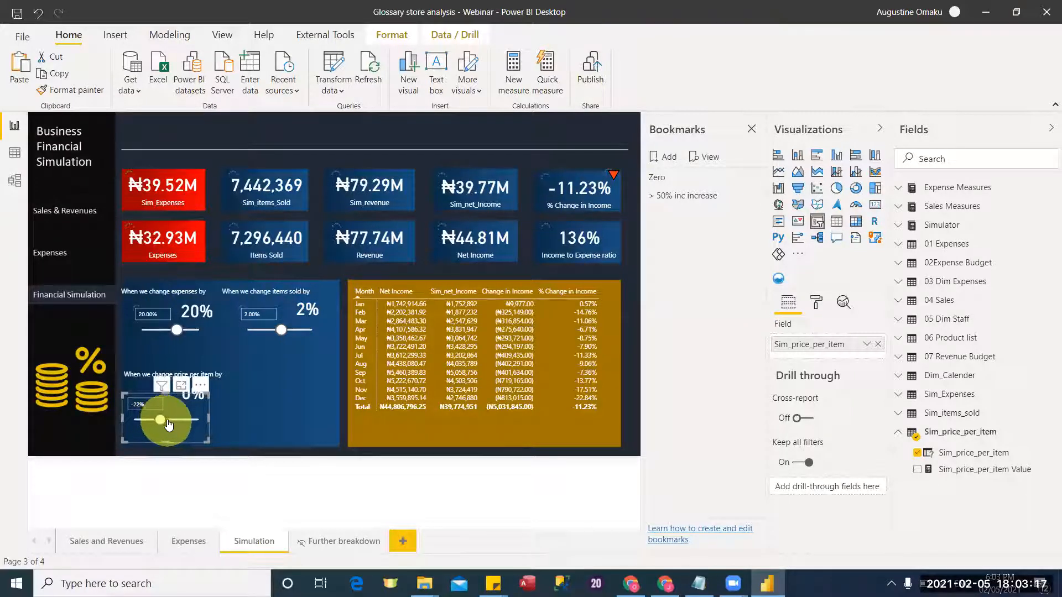
pyautogui.moveTo(148, 419); pyautogui.dragTo(162, 422)
pyautogui.click(142, 403)
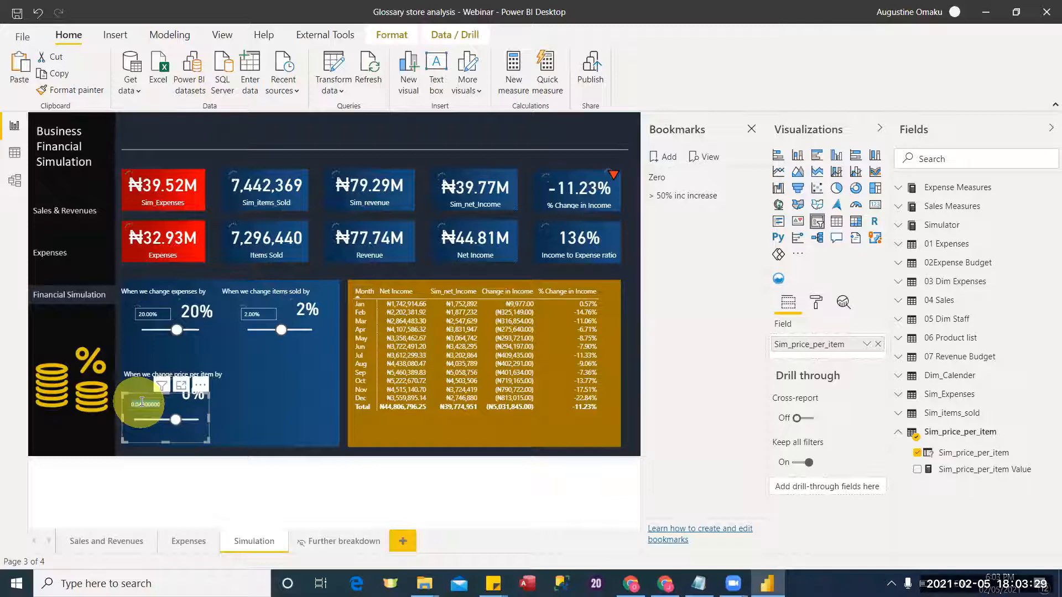
pyautogui.write('26%')
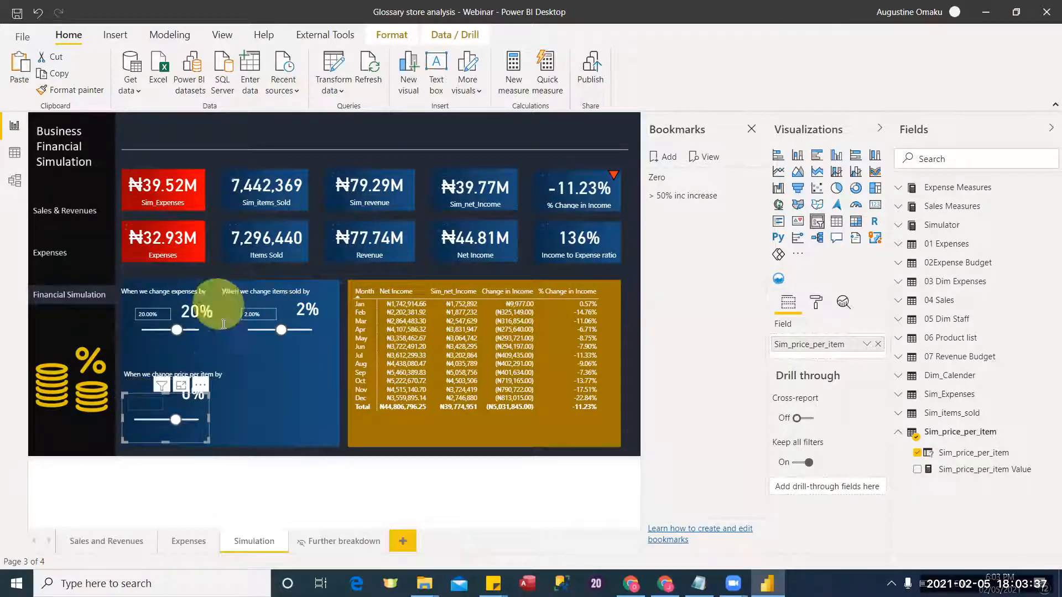
pyautogui.press('Return')
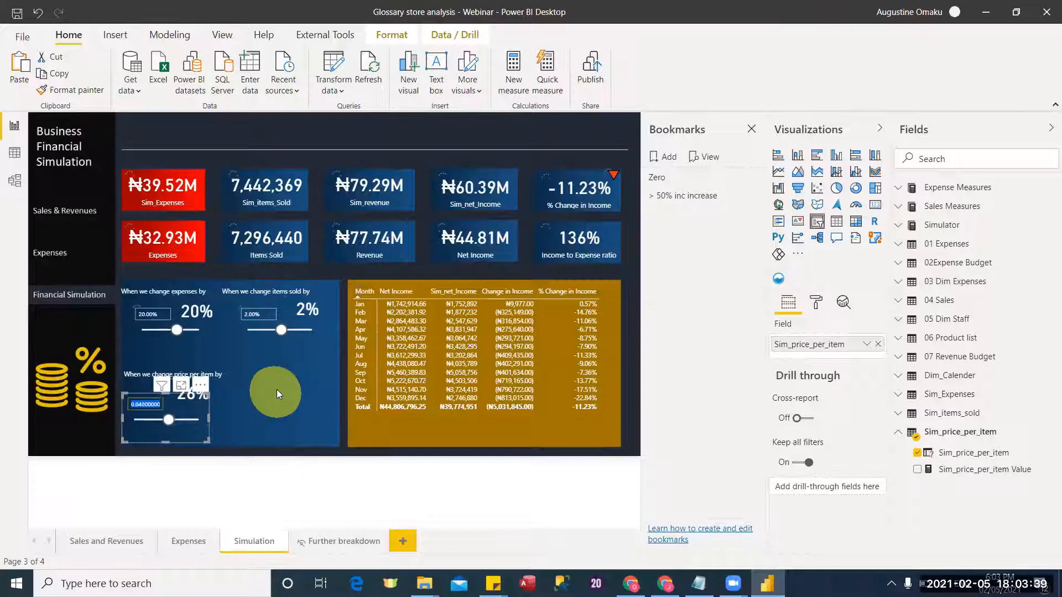
pyautogui.click(277, 389)
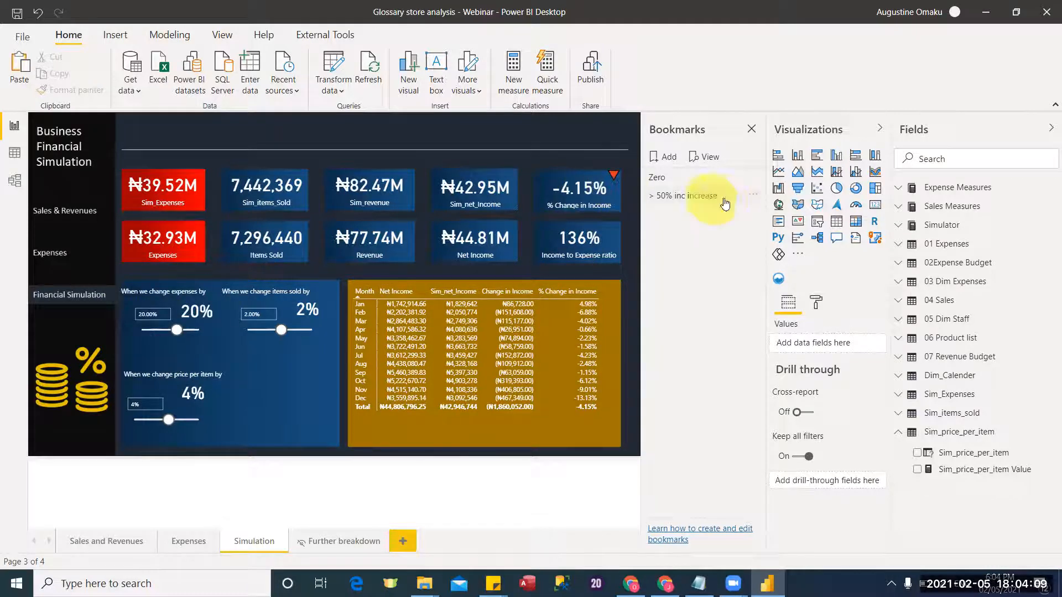
# Step: Add a bookmark of the current slider values and name it "4% loss"
pyautogui.click(667, 159)
pyautogui.doubleClick(672, 212)
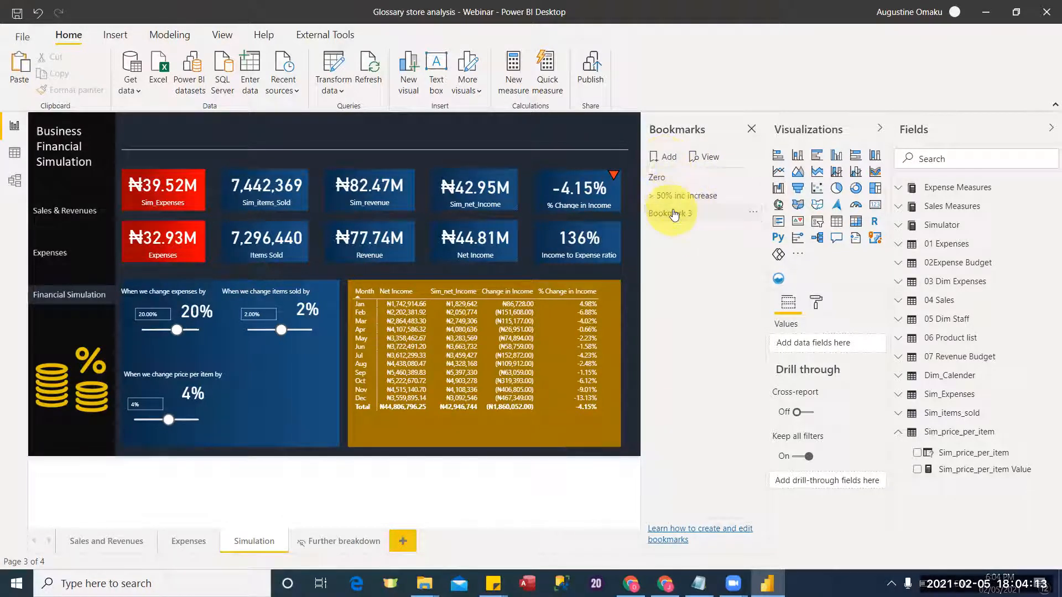
pyautogui.moveTo(652, 214); pyautogui.dragTo(729, 223)
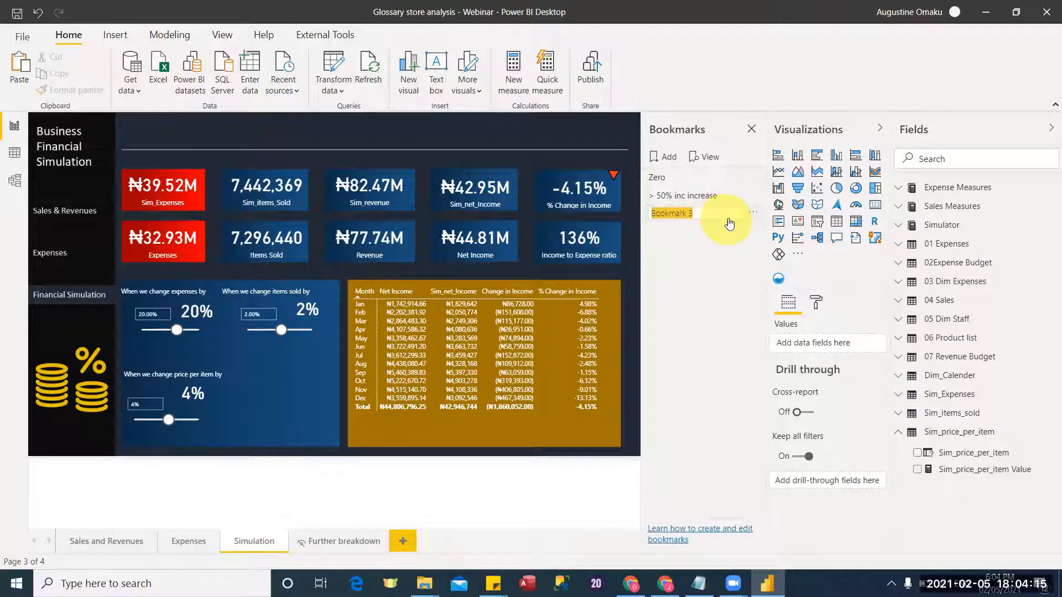
pyautogui.write('3')
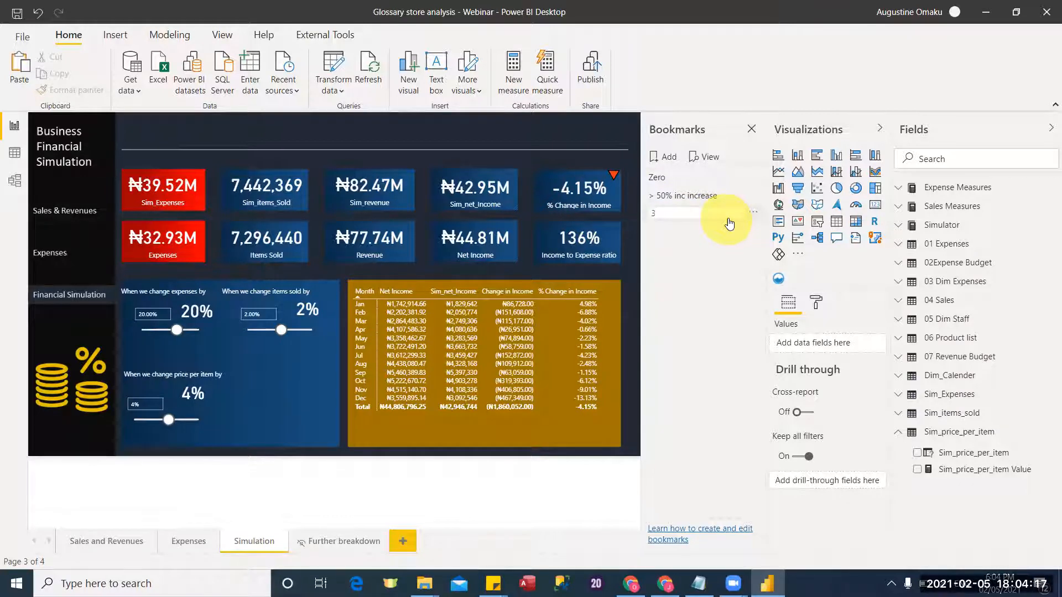
pyautogui.write('4% loss')
pyautogui.press('Return')
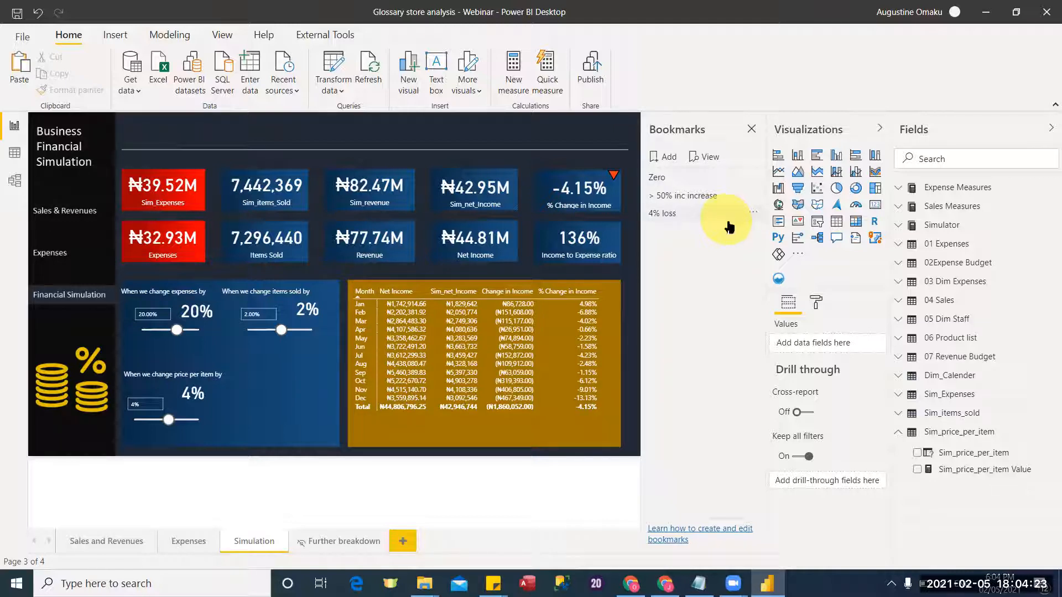
# Step: Check the saved scenarios by applying the Zero, "> 50% inc increase" and "4% loss" bookmarks one after another
pyautogui.click(673, 184)
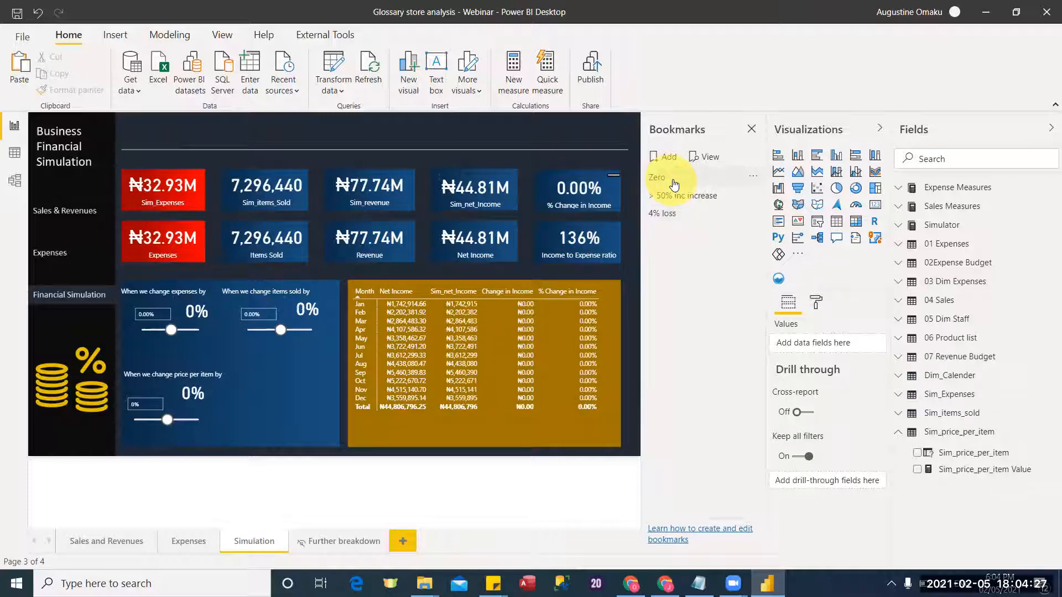
pyautogui.click(720, 204)
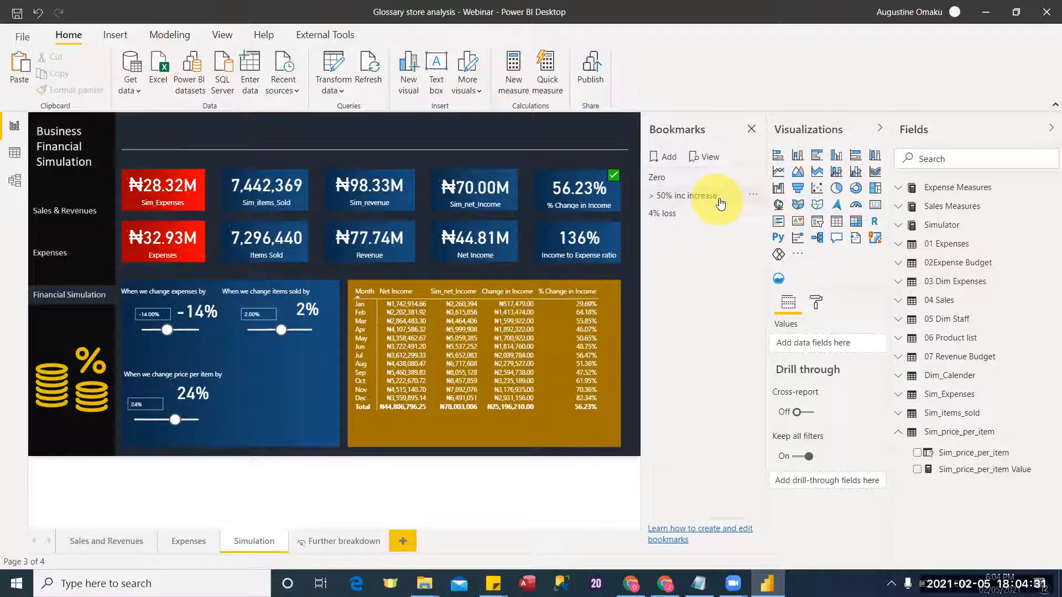
pyautogui.click(663, 216)
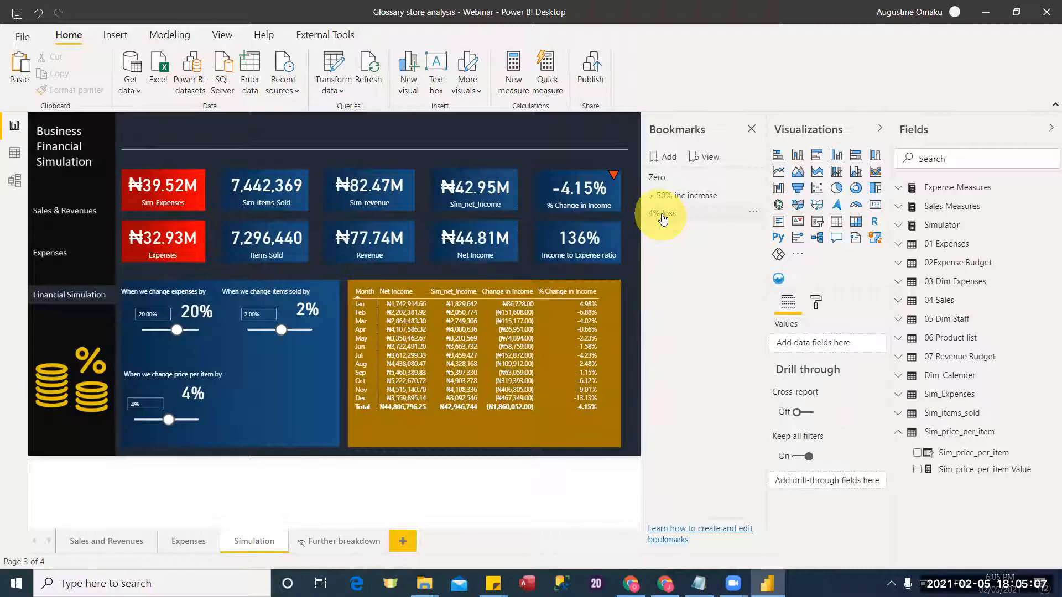
pyautogui.click(663, 215)
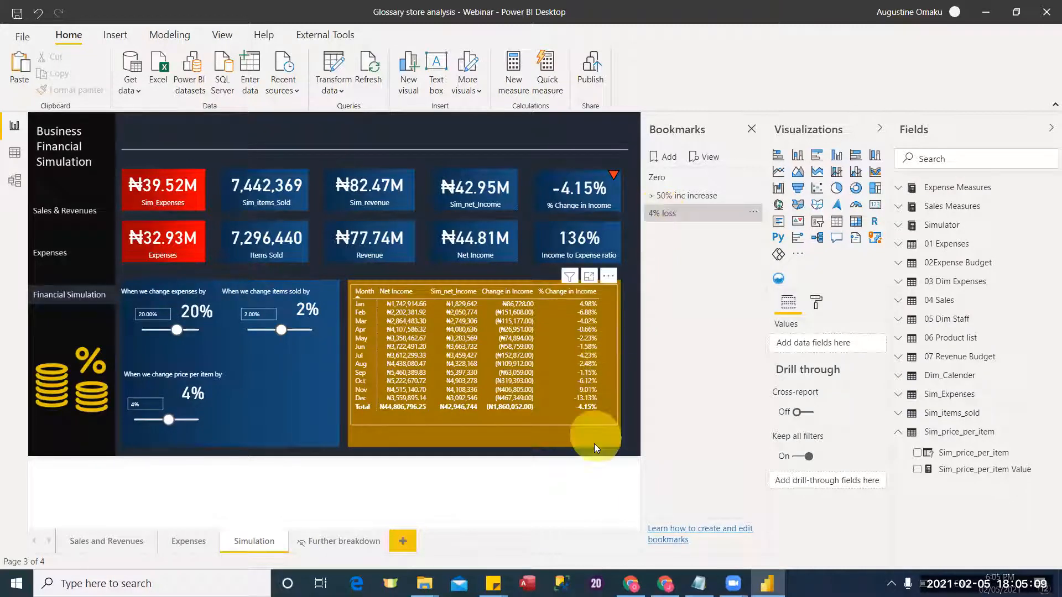